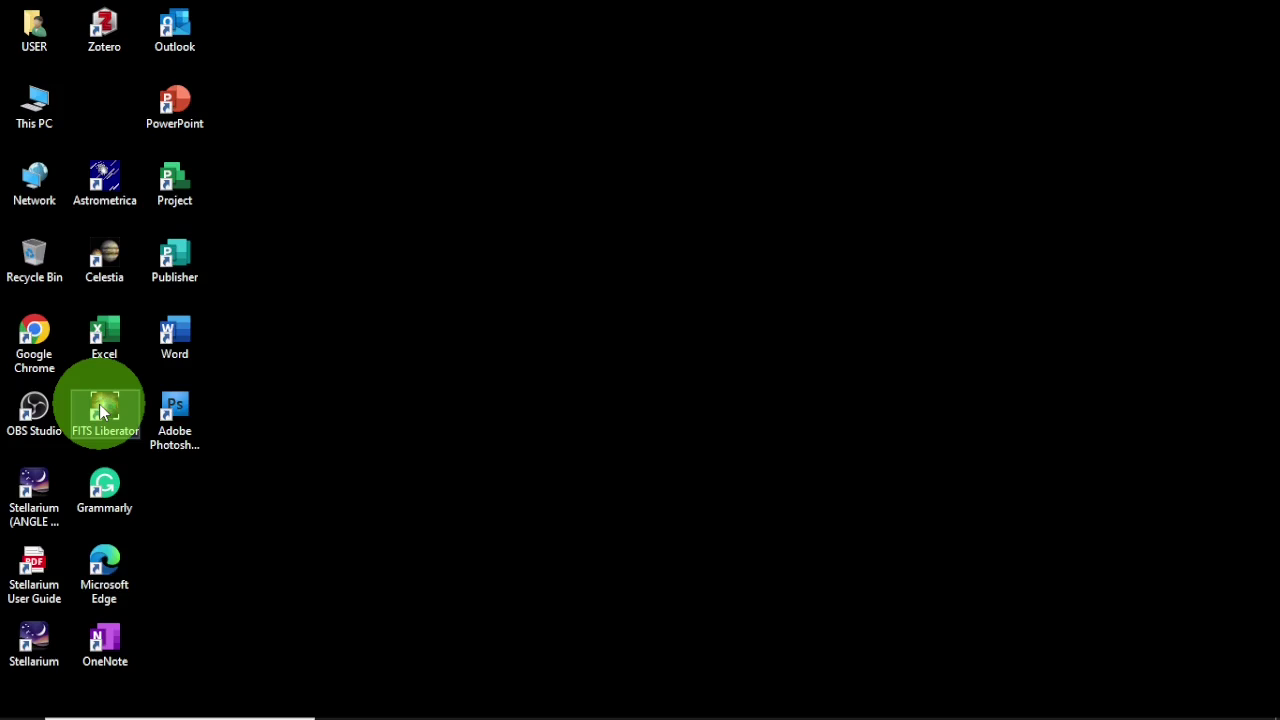
Switch to the running FITS Liberator and maximize its window
mouse_move(634, 700)
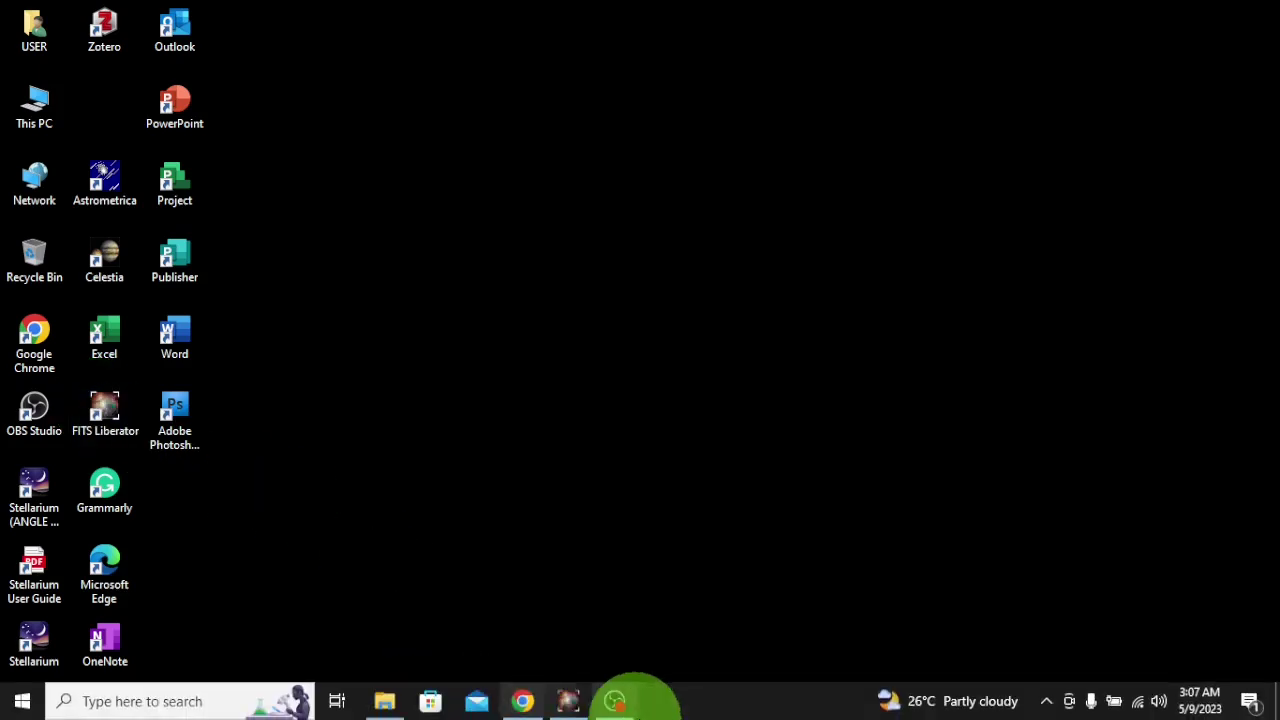
left_click(567, 703)
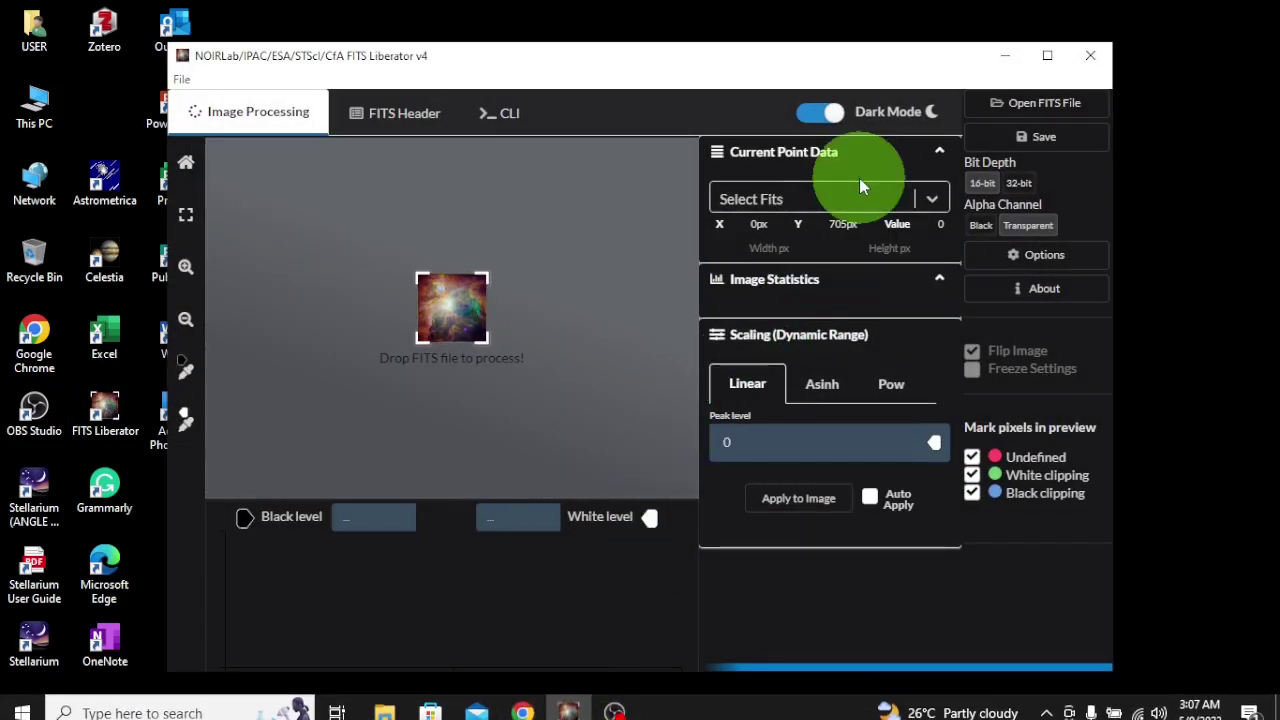
left_click(1046, 58)
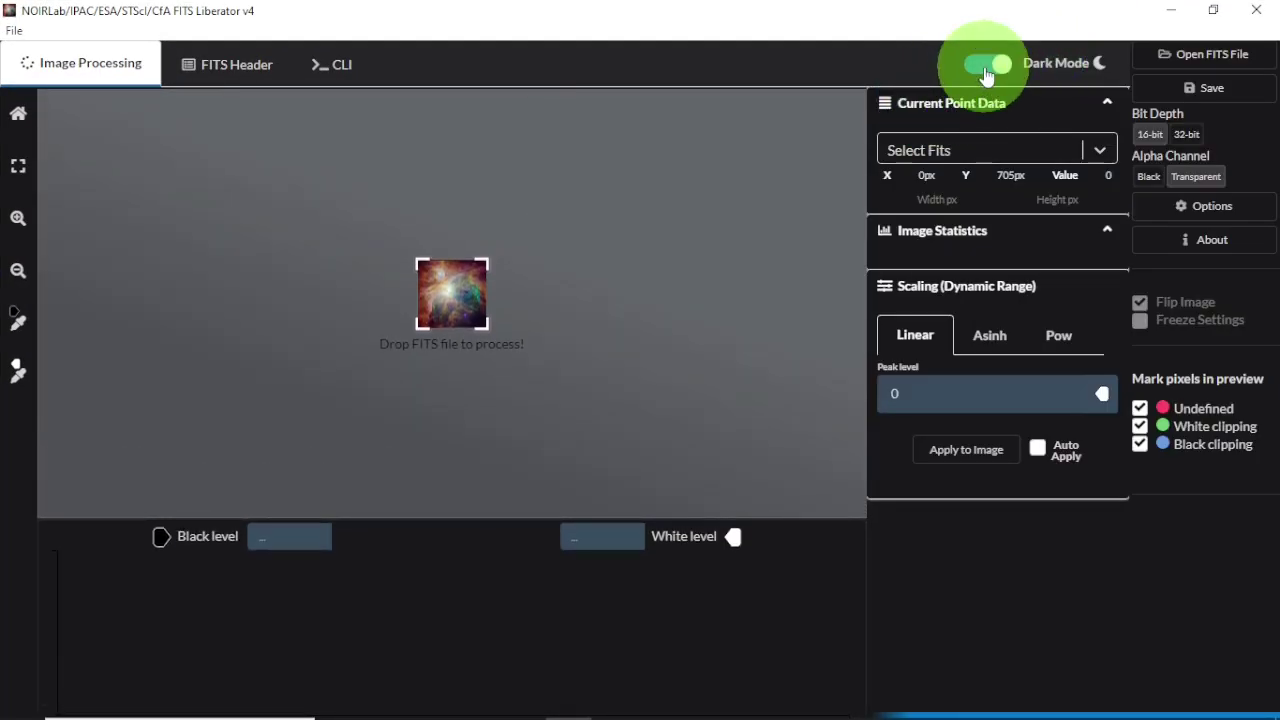
Turn Dark Mode off and back on to compare the two interface themes
left_click(986, 72)
left_click(986, 70)
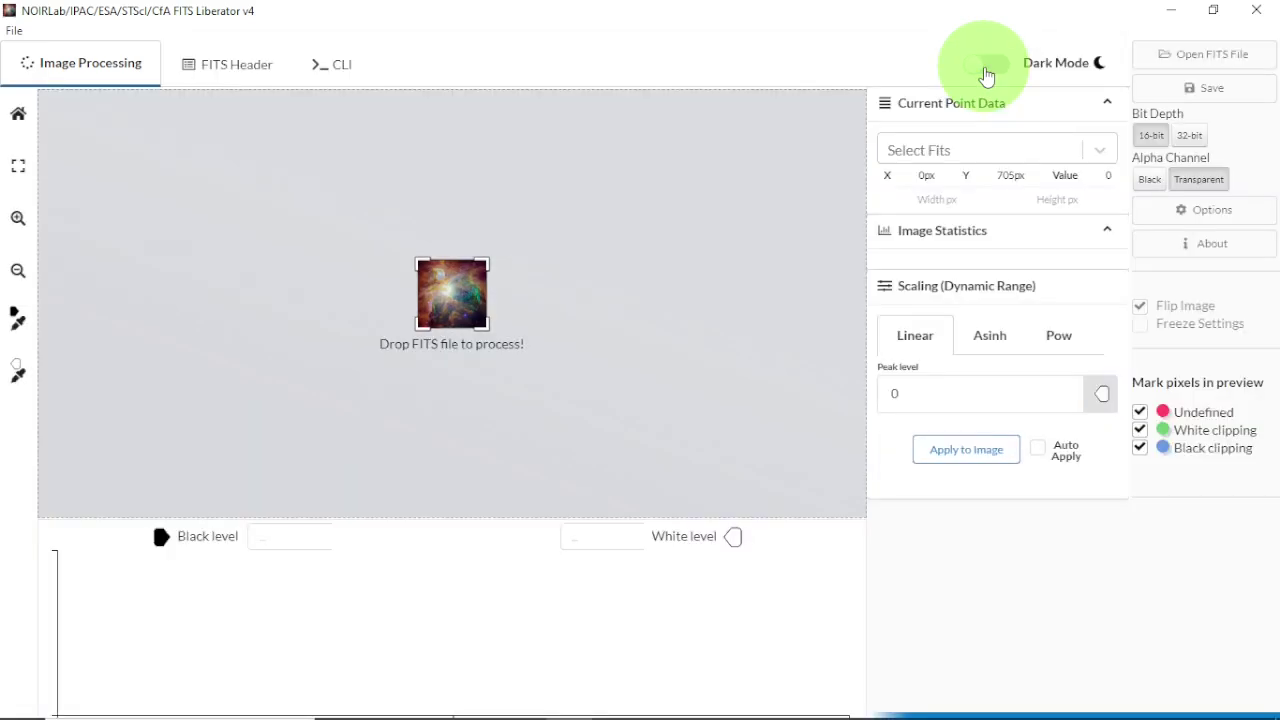
left_click(986, 72)
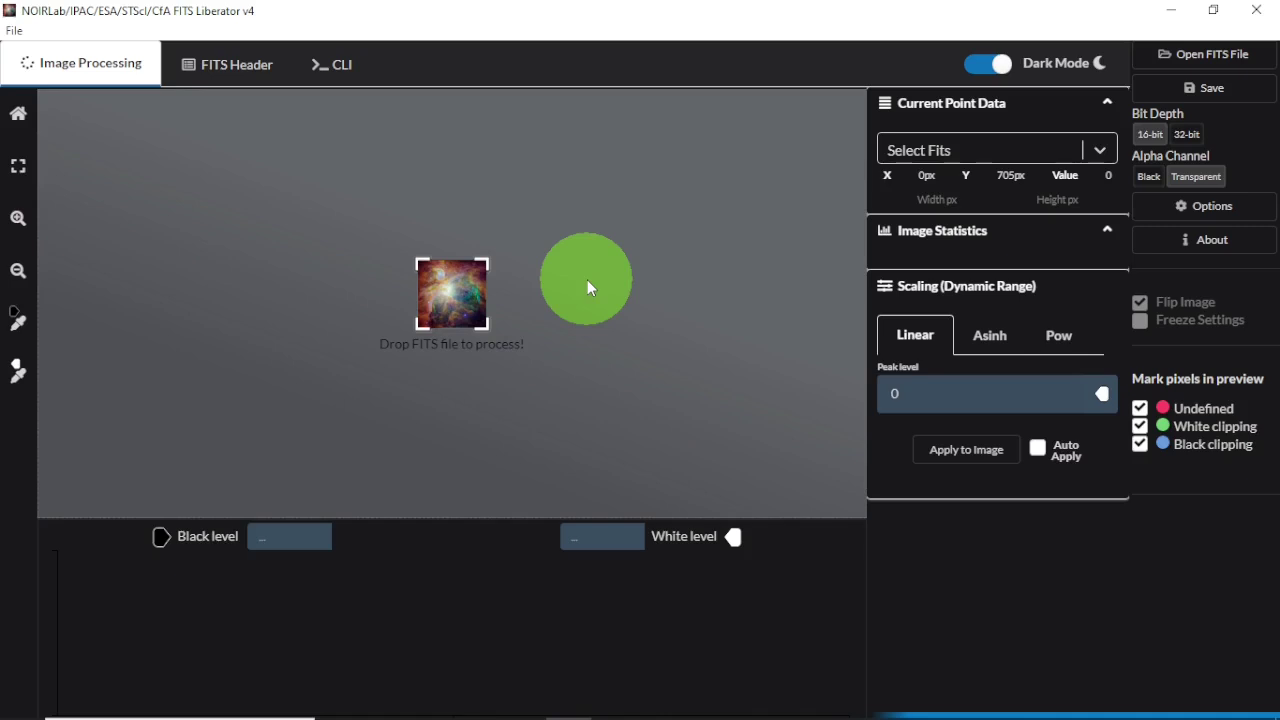
Switch to Google Chrome, search for the Hubble Legacy Archive and enter its site from the welcome page
left_click(1176, 10)
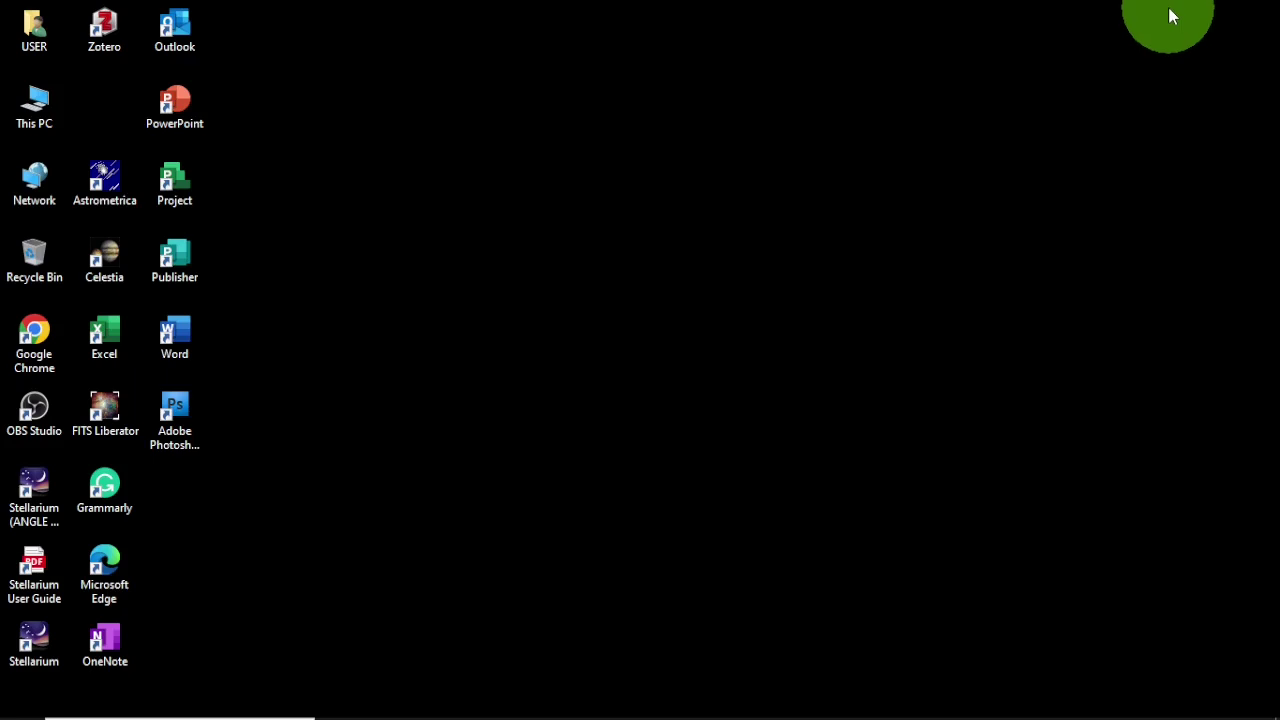
mouse_move(625, 706)
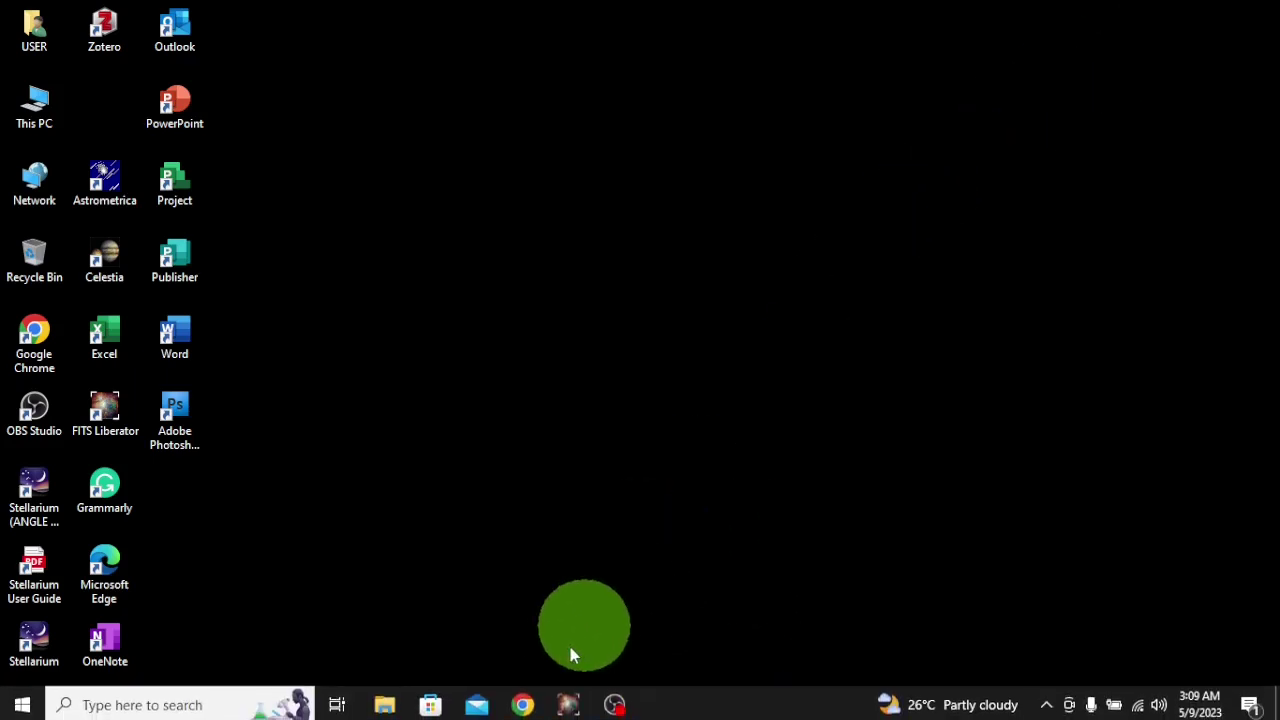
left_click(522, 701)
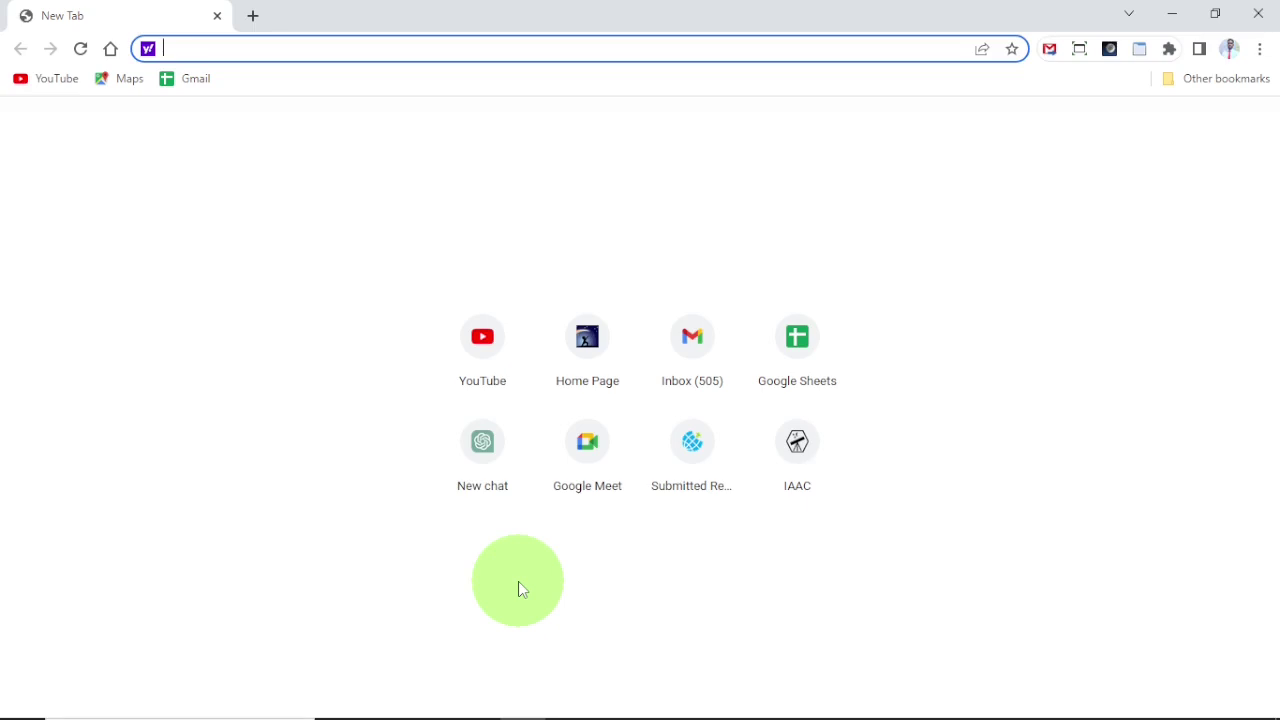
type("hubble legacu archive")
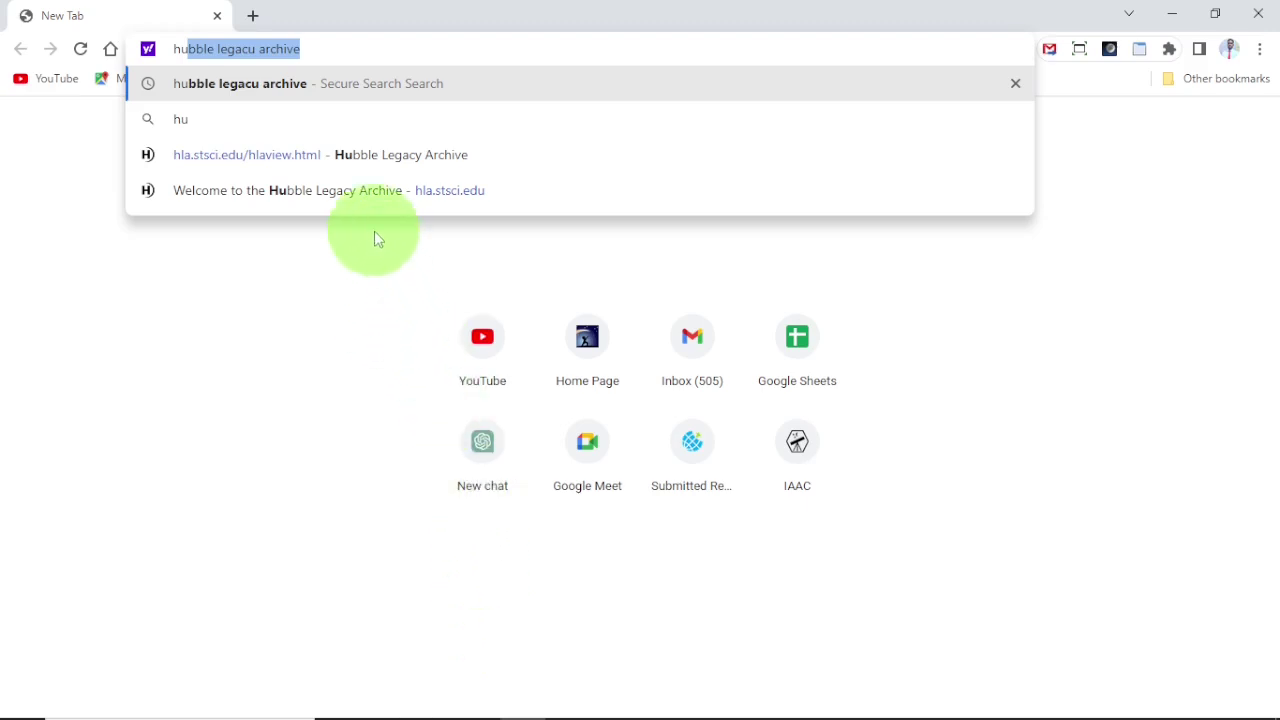
left_click(373, 190)
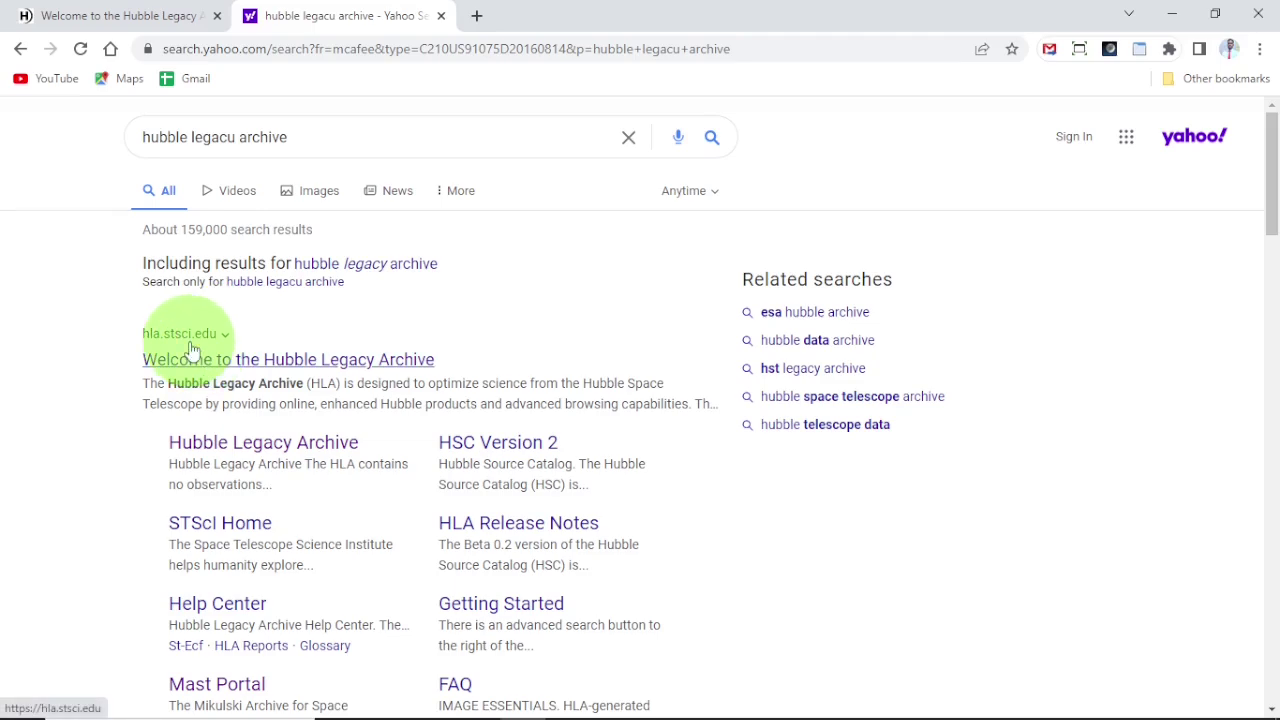
left_click(287, 360)
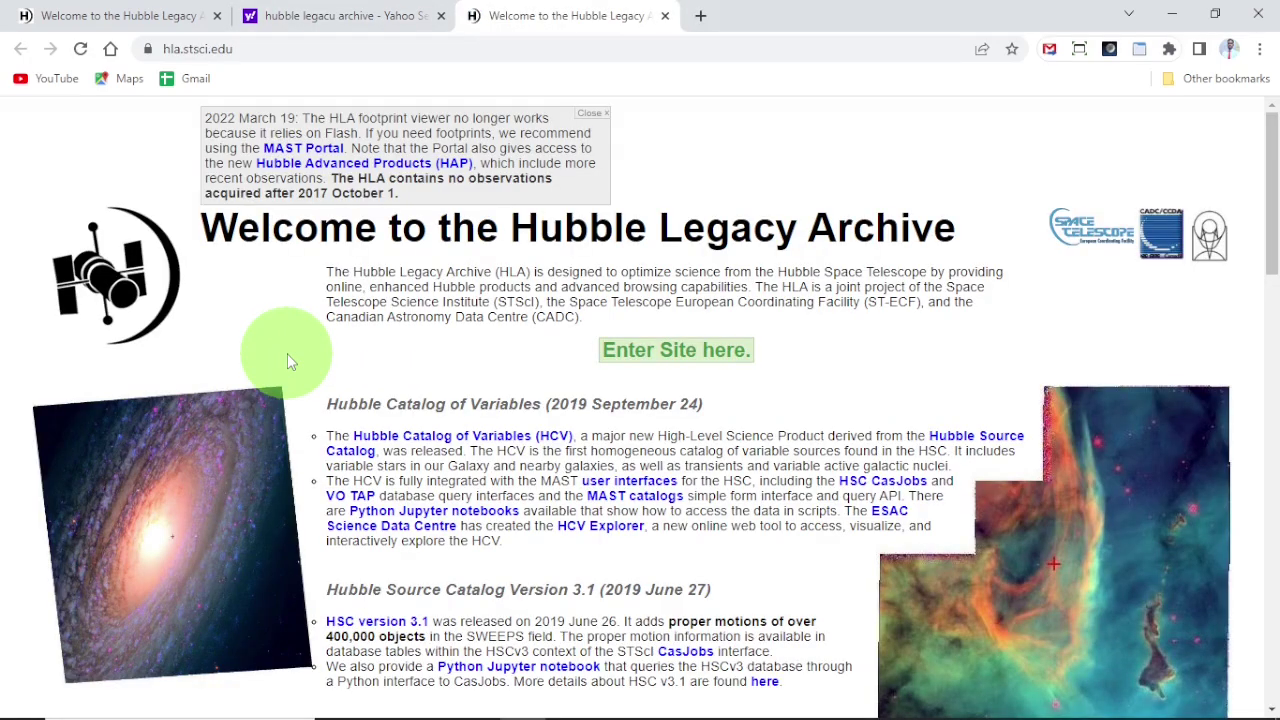
left_click(660, 354)
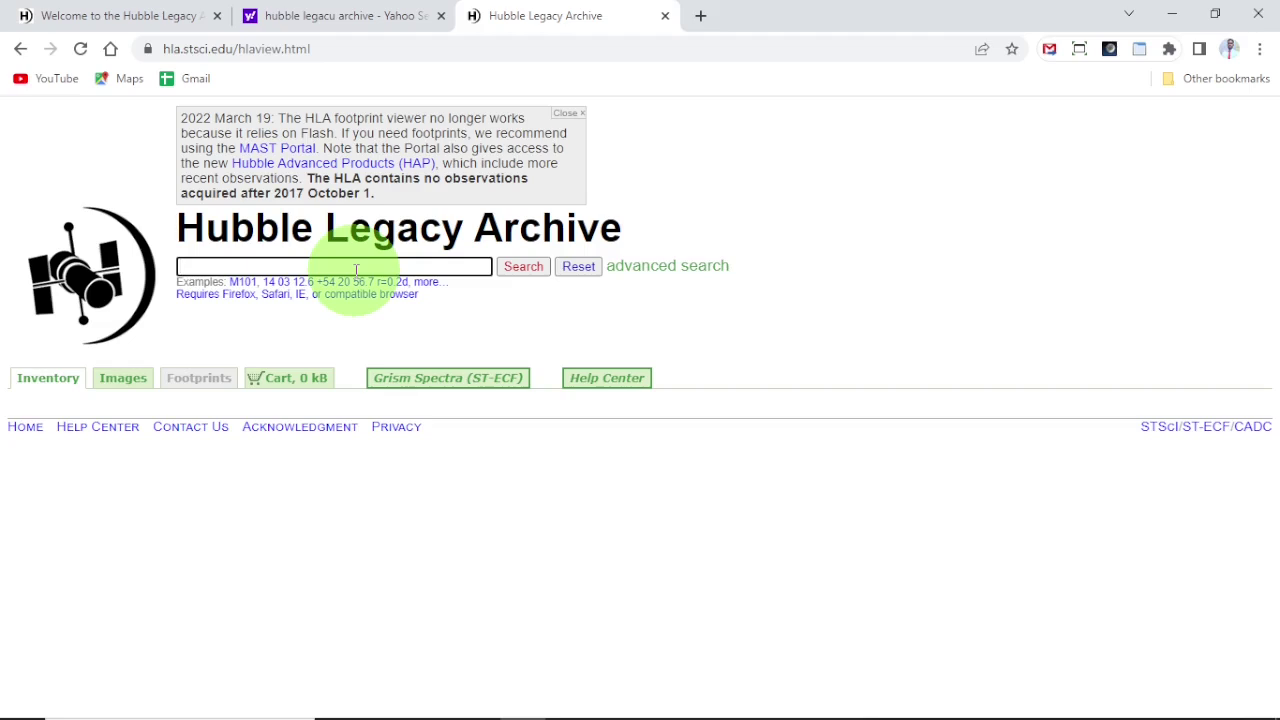
Search the Hubble Legacy Archive for Andromeda and look through the inventory results
type("ndromeda")
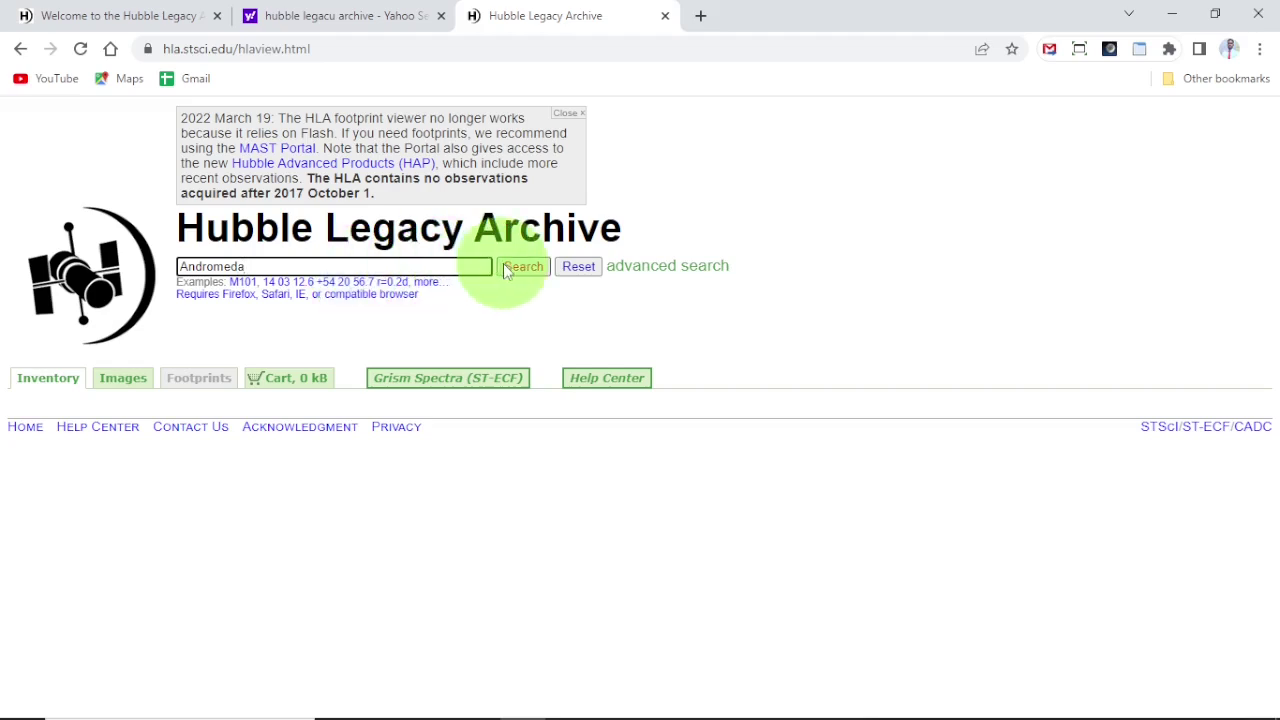
left_click(528, 268)
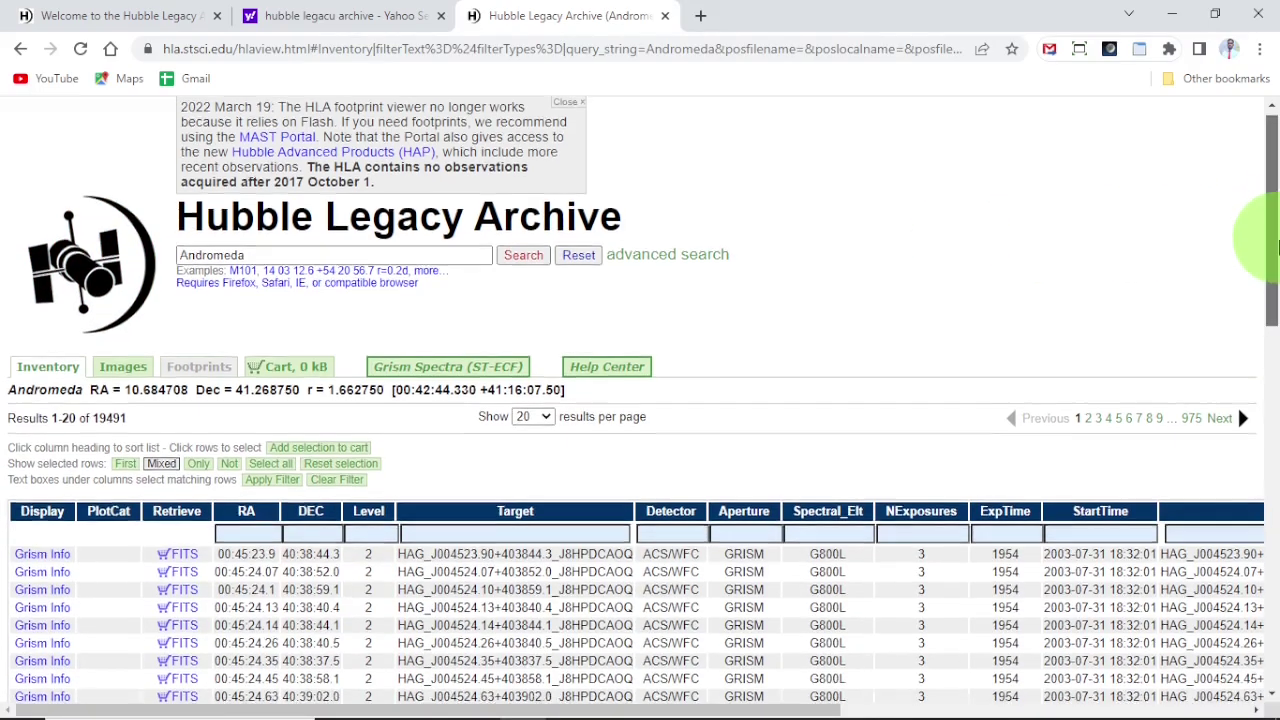
left_click_drag(1266, 234, 1277, 206)
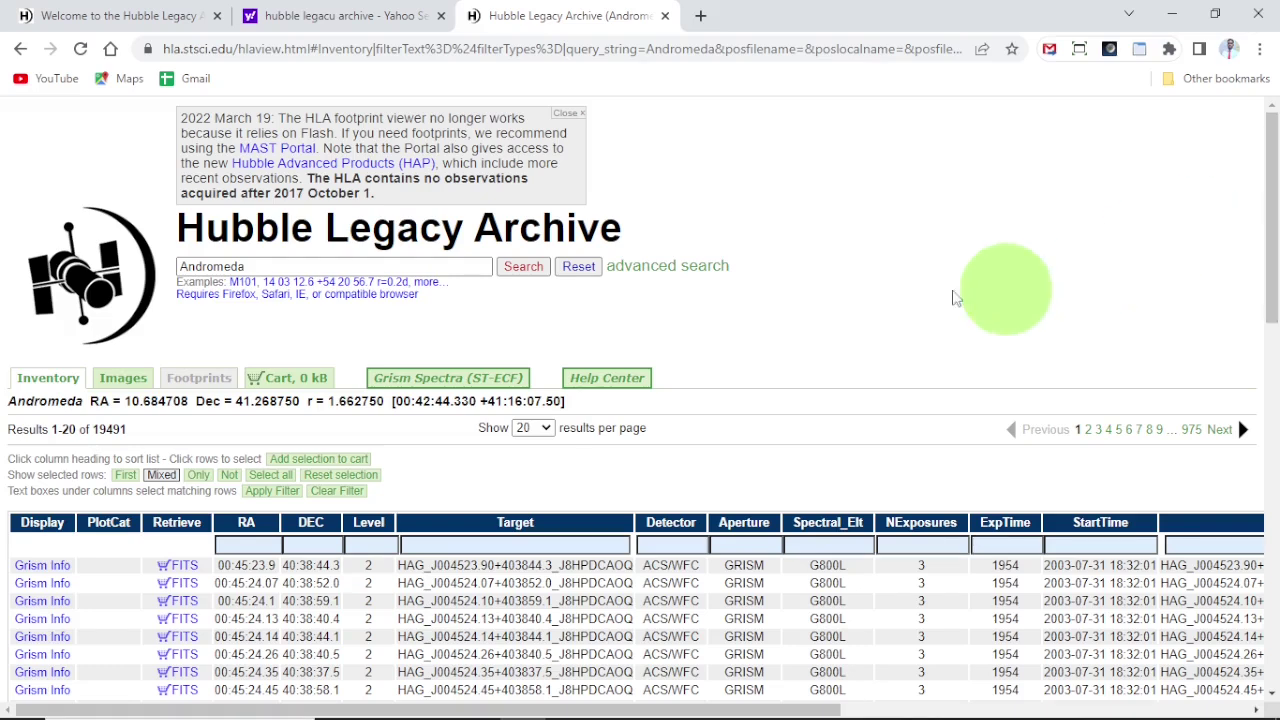
Replace the archive search term with "Bubble nebula"
left_click(270, 265)
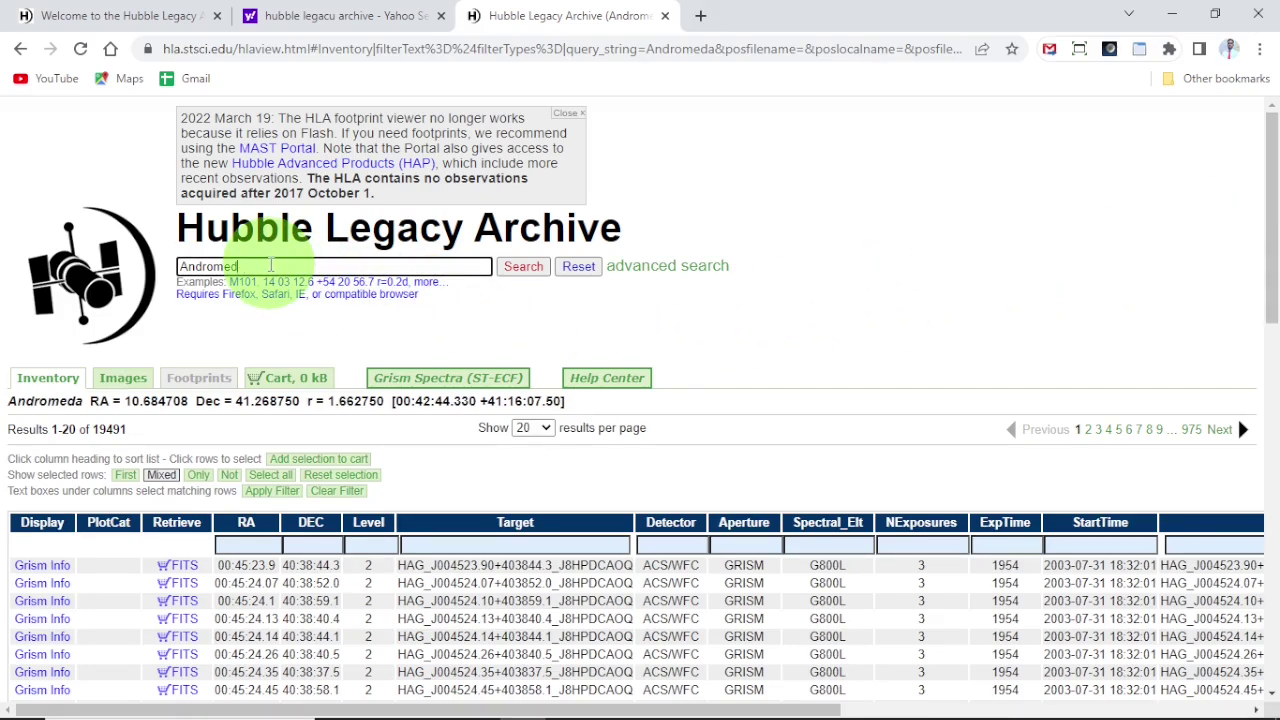
key("BackSpace")
key("BackSpace")
key("BackSpace")
key("BackSpace")
key("BackSpace")
key("BackSpace")
key("BackSpace")
key("BackSpace")
type("Bubble nebula")
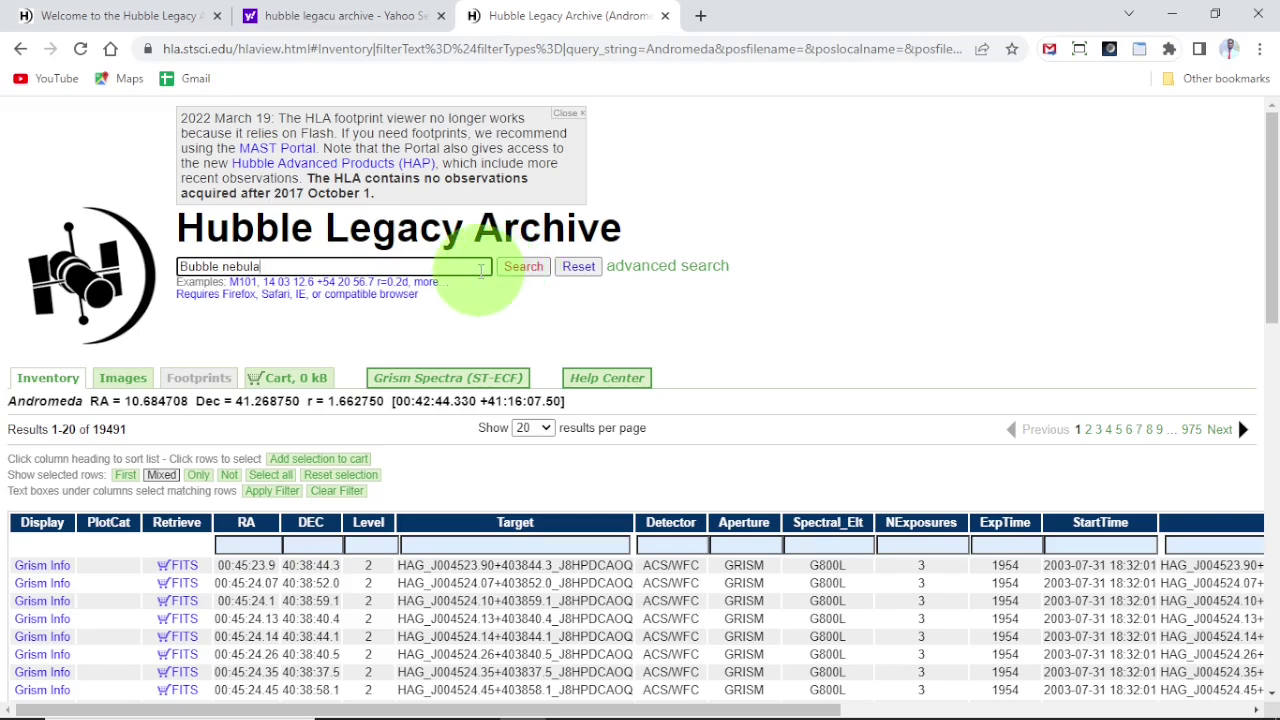
Look over the archive's Getting Started help, including the How to Search examples, and return to the search page
left_click(430, 284)
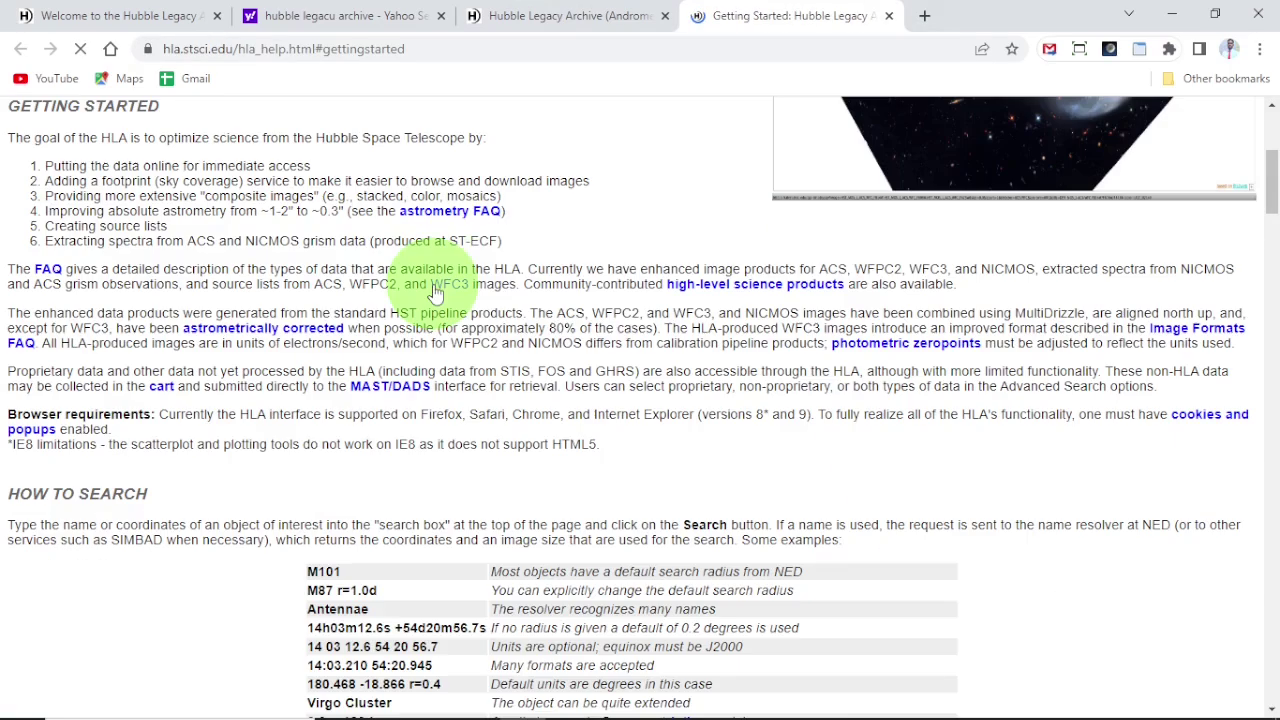
left_click_drag(1268, 172, 1272, 210)
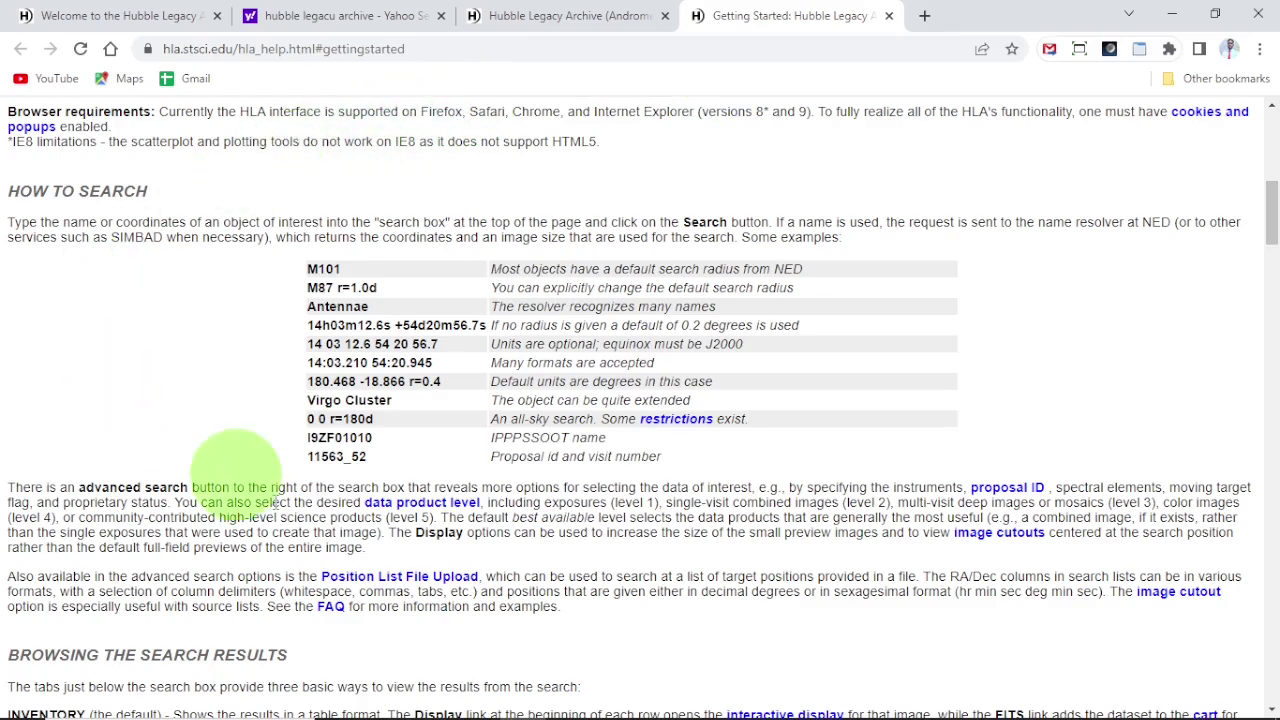
left_click_drag(1270, 214, 1262, 128)
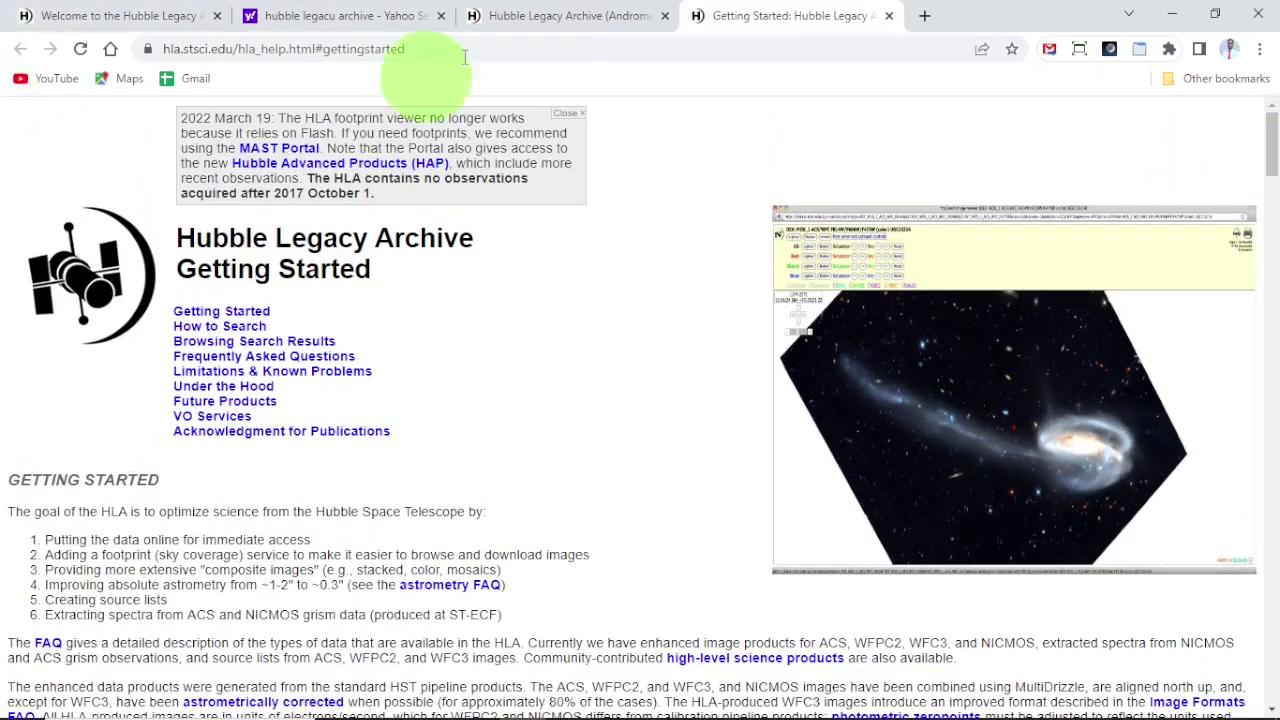
left_click(573, 9)
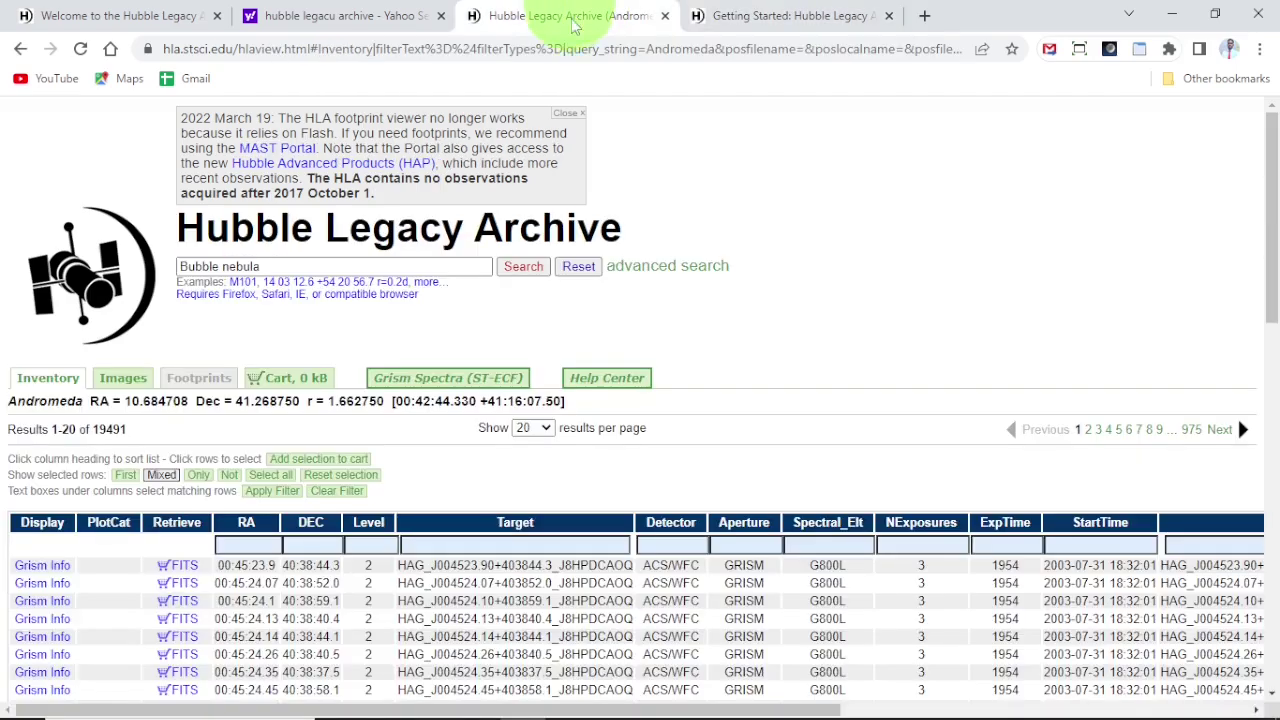
Run the Bubble nebula search and switch its results from the inventory table to preview images
left_click(524, 268)
left_click_drag(1268, 214, 1276, 180)
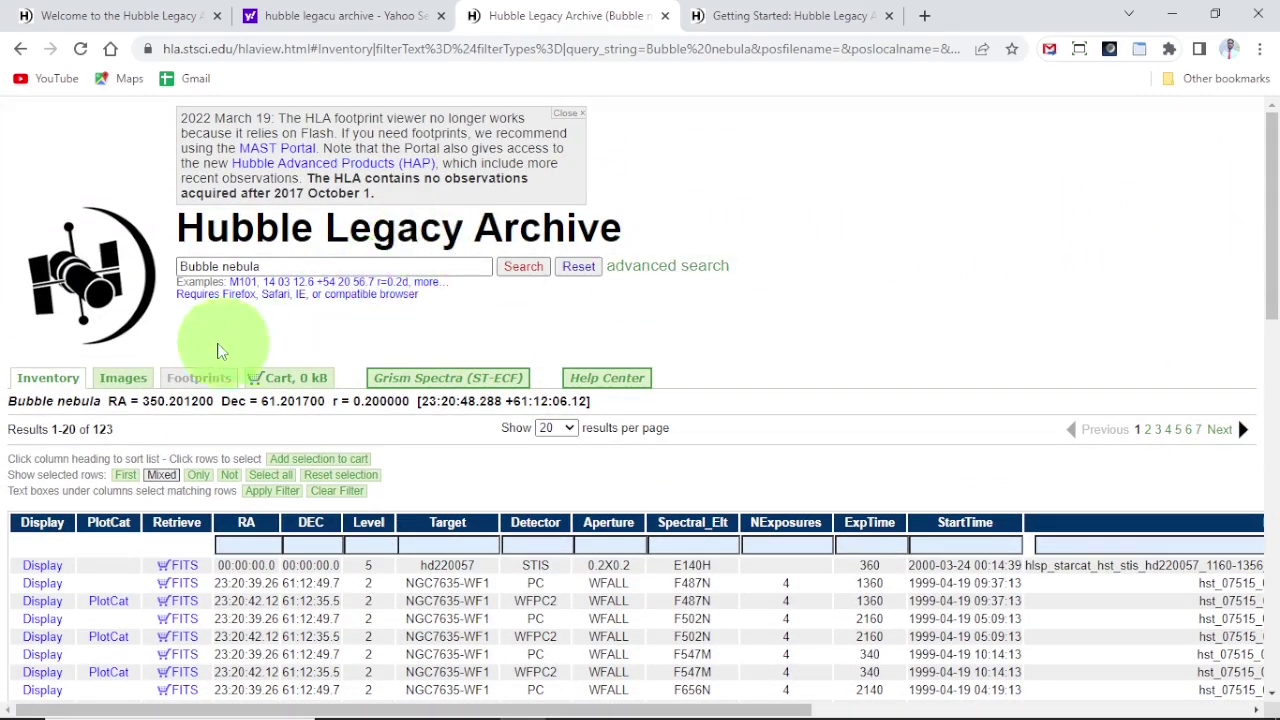
left_click(123, 379)
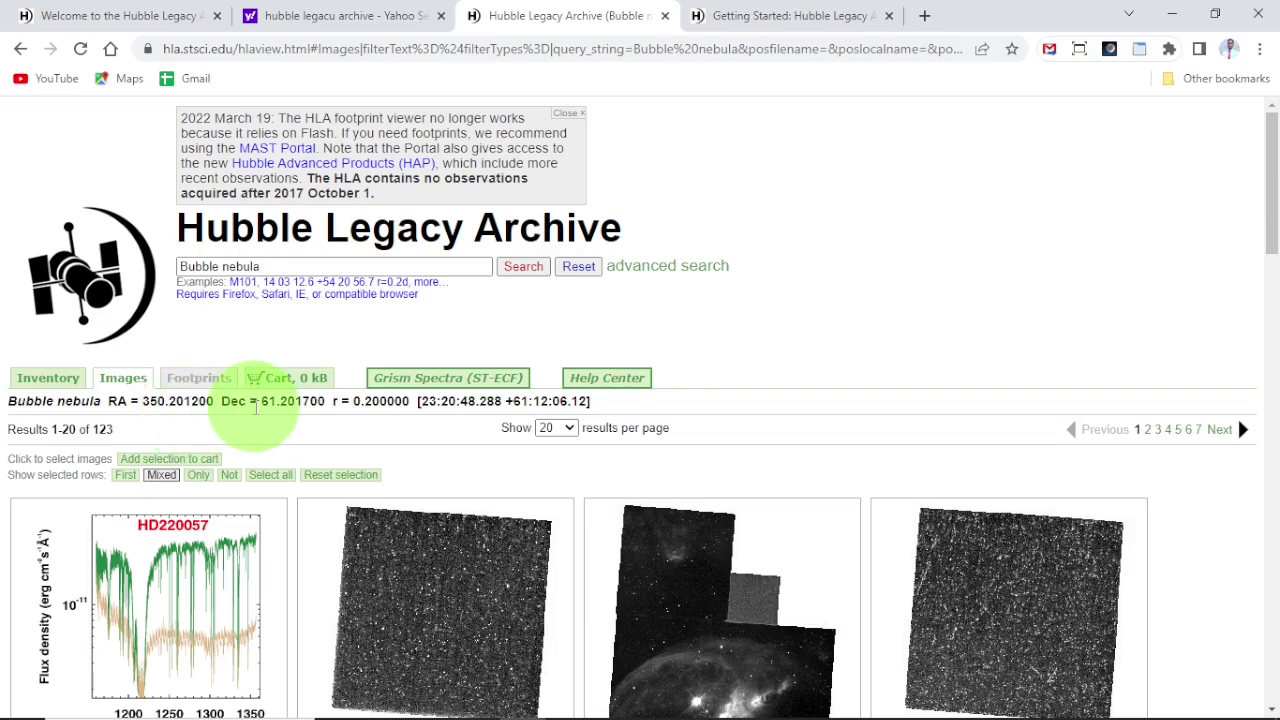
Show 100 Bubble nebula image results per page
left_click(563, 428)
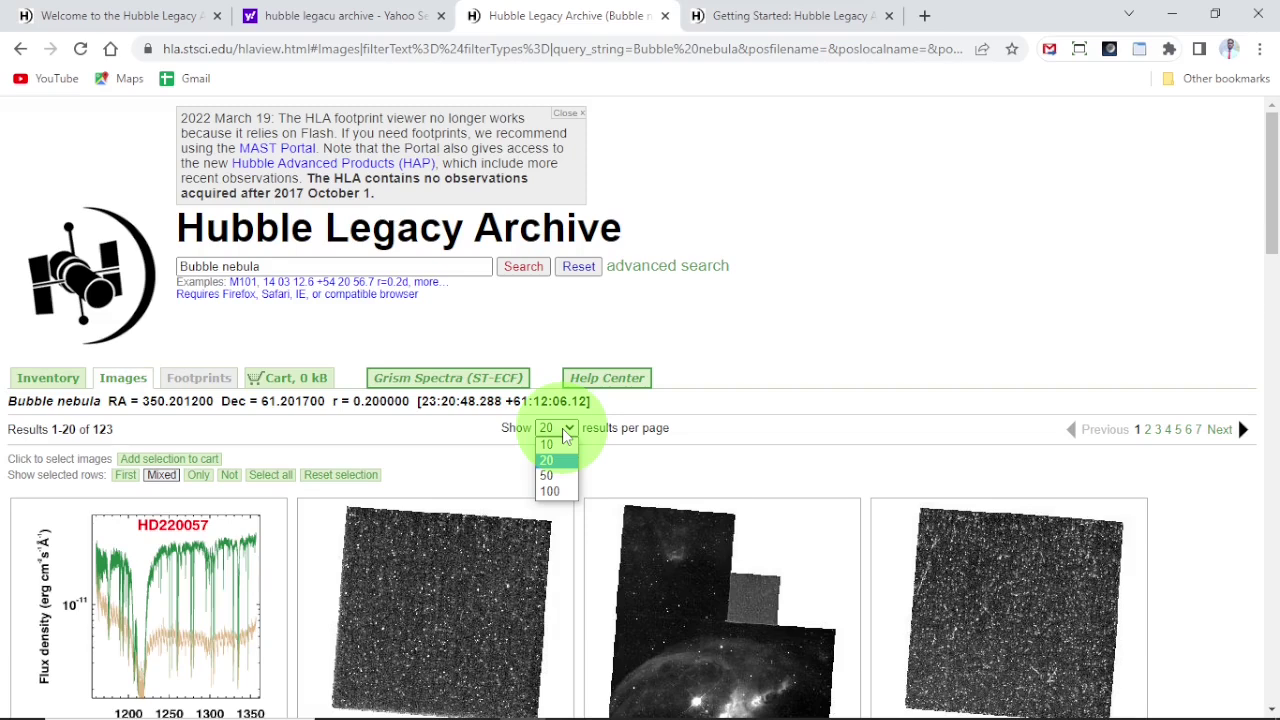
left_click(557, 490)
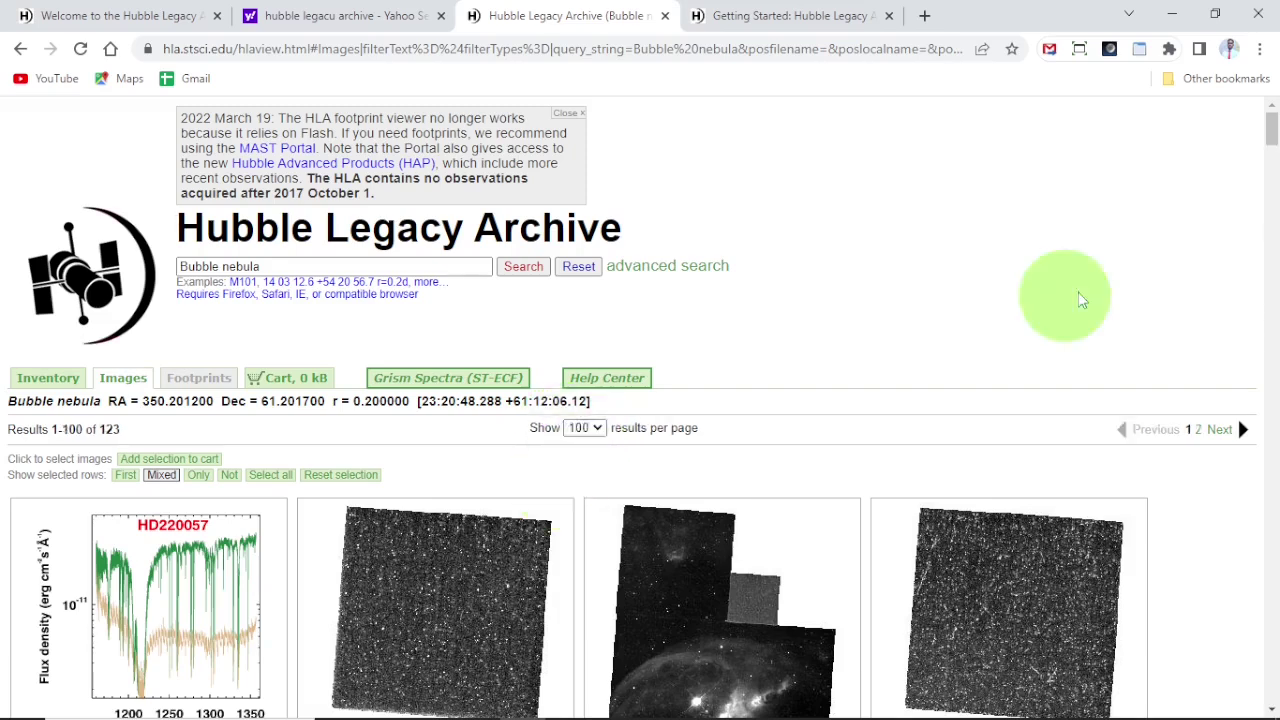
mouse_move(1275, 135)
left_mouse_down()
mouse_move(1269, 386)
mouse_move(1268, 125)
left_mouse_up()
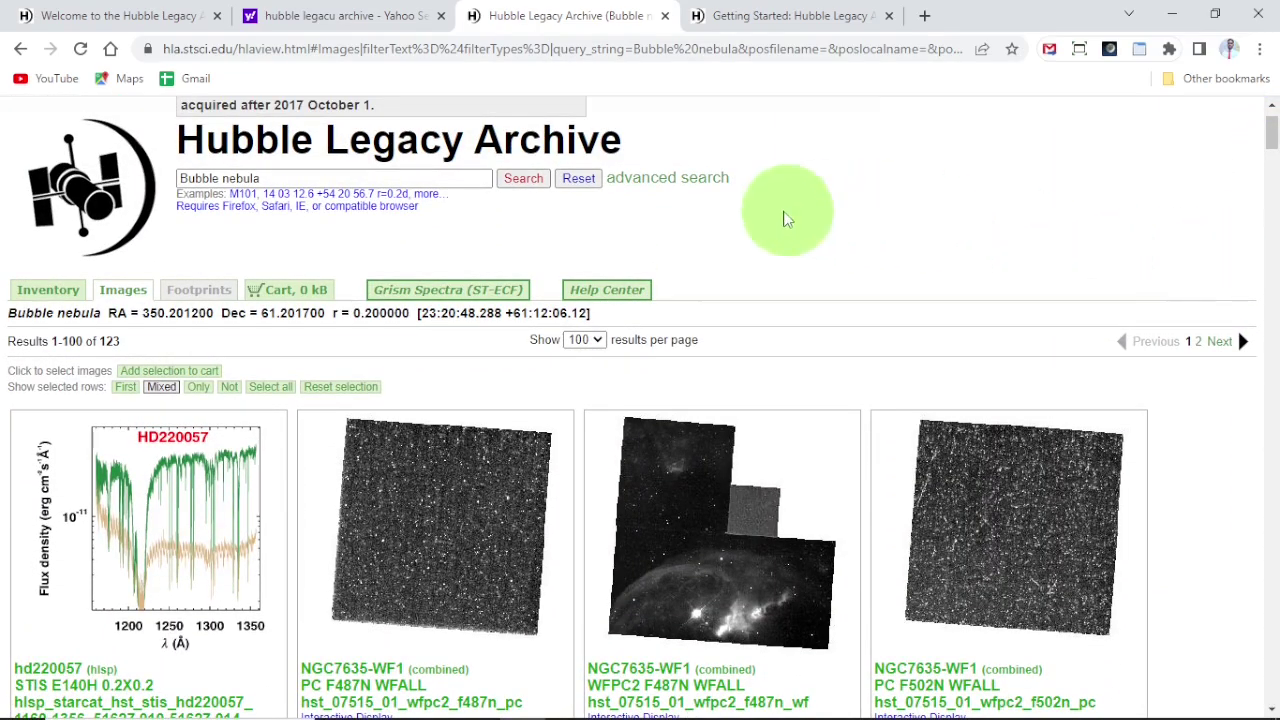
Expand the advanced search options, exclude and re-include the WFPC2-PC and WFPC2 instruments, and hide the options
left_click(687, 180)
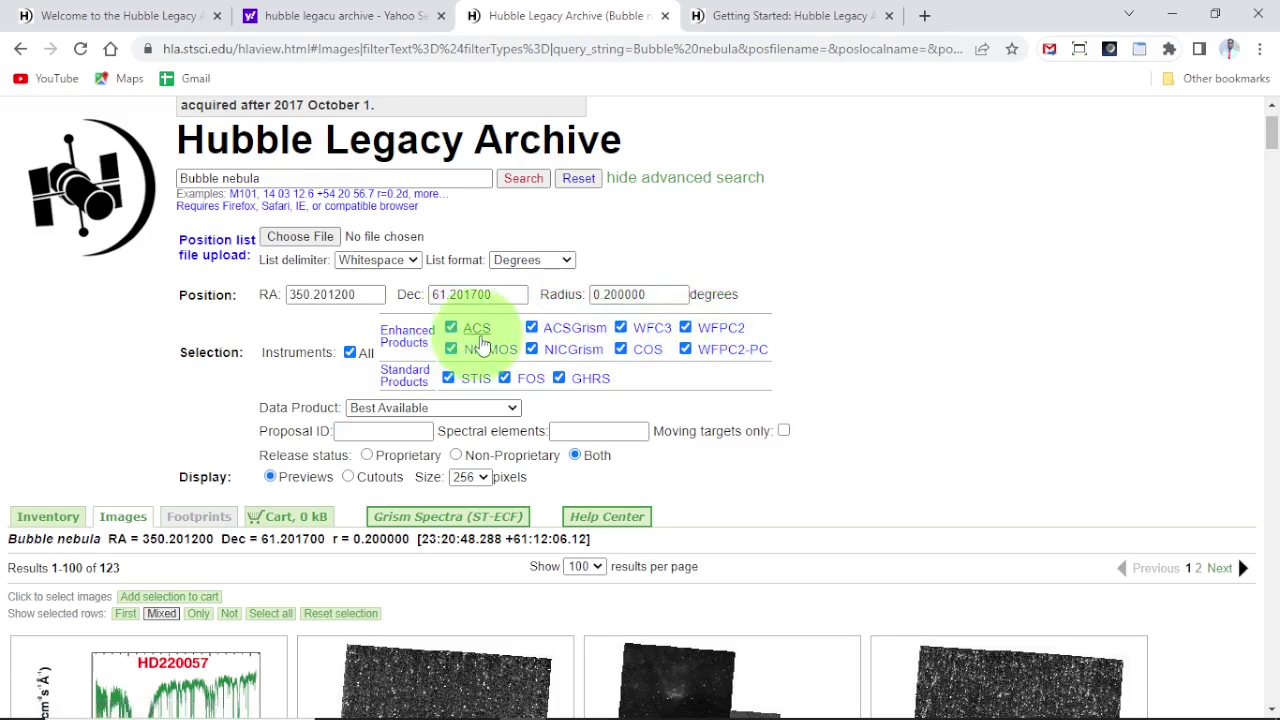
left_click(686, 351)
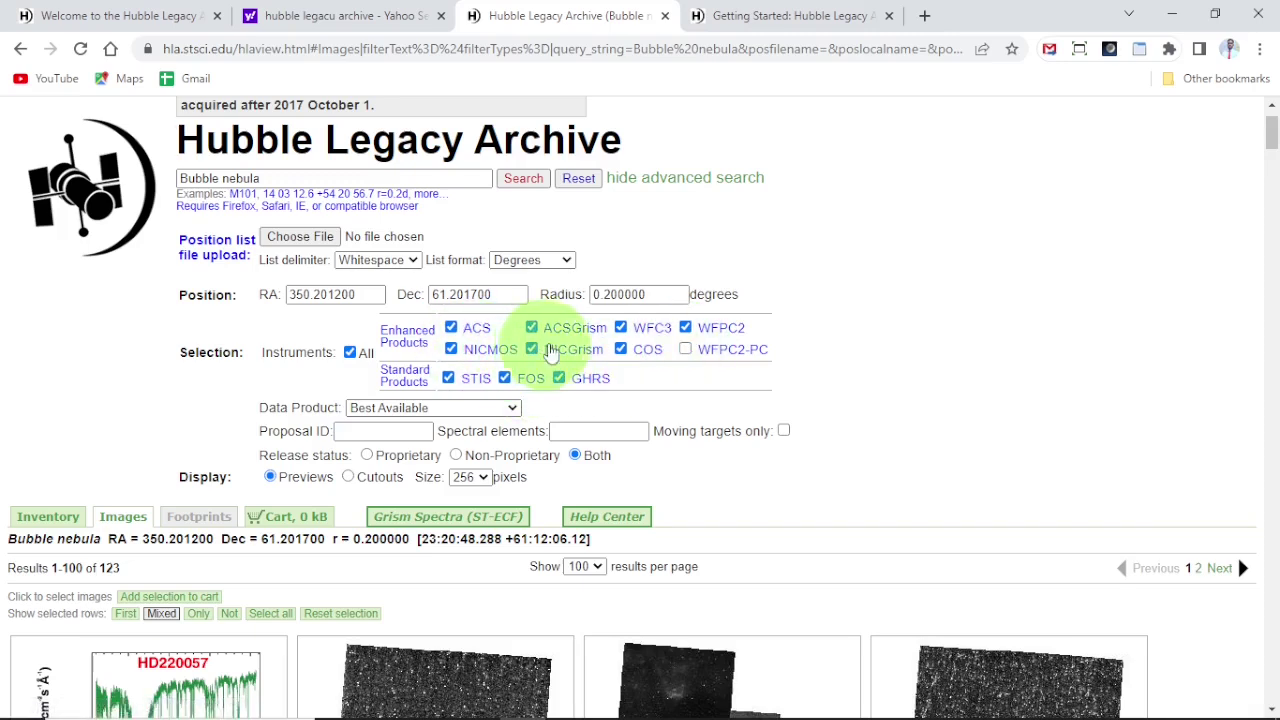
left_click(686, 351)
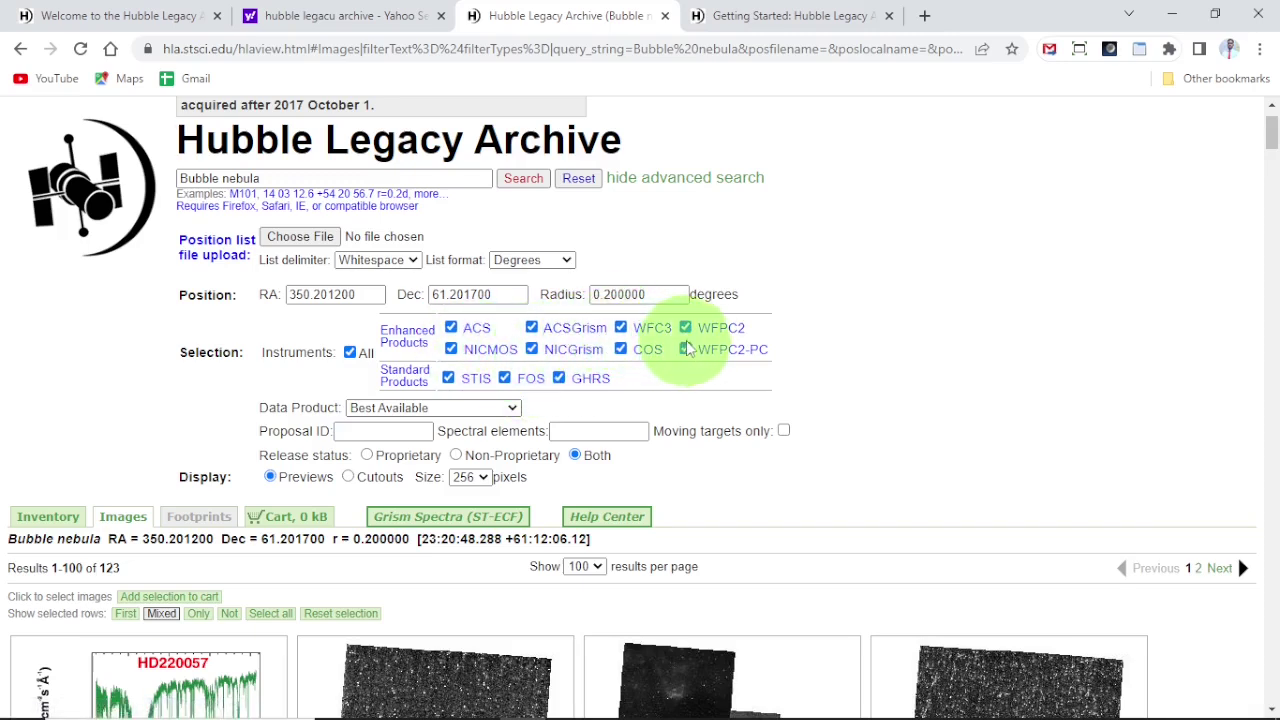
left_click(685, 327)
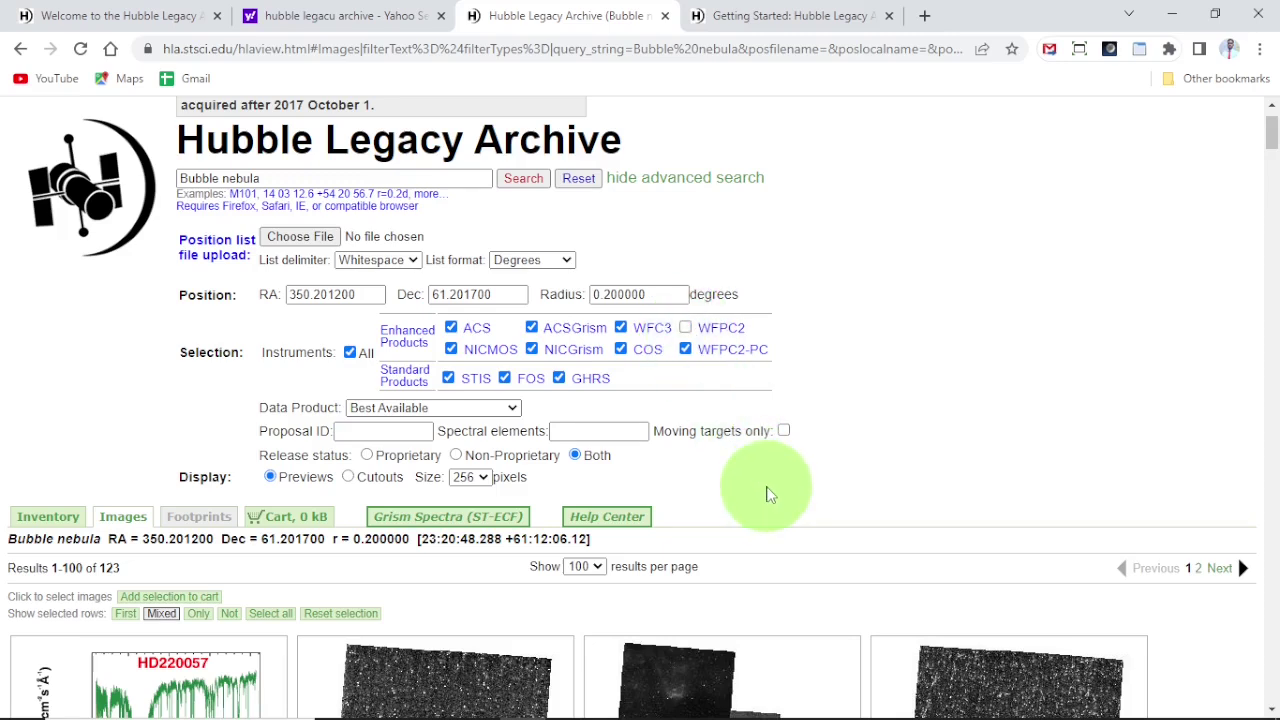
left_click(686, 328)
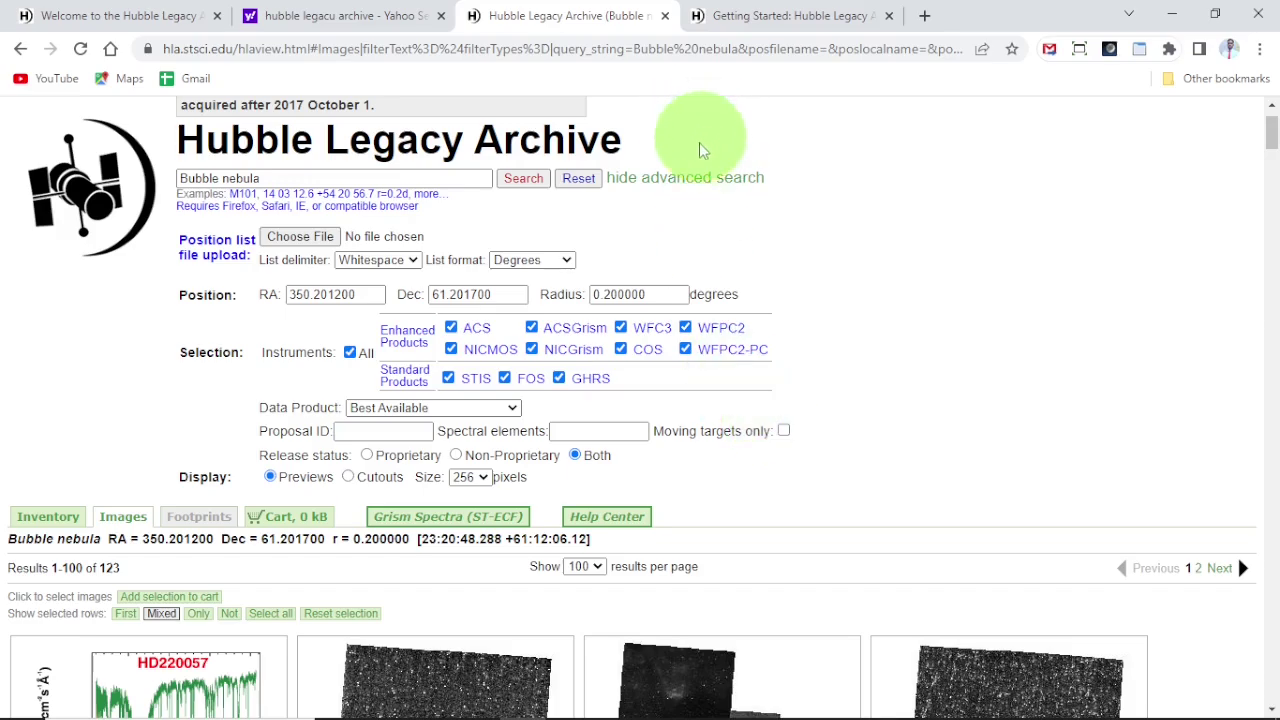
left_click(684, 180)
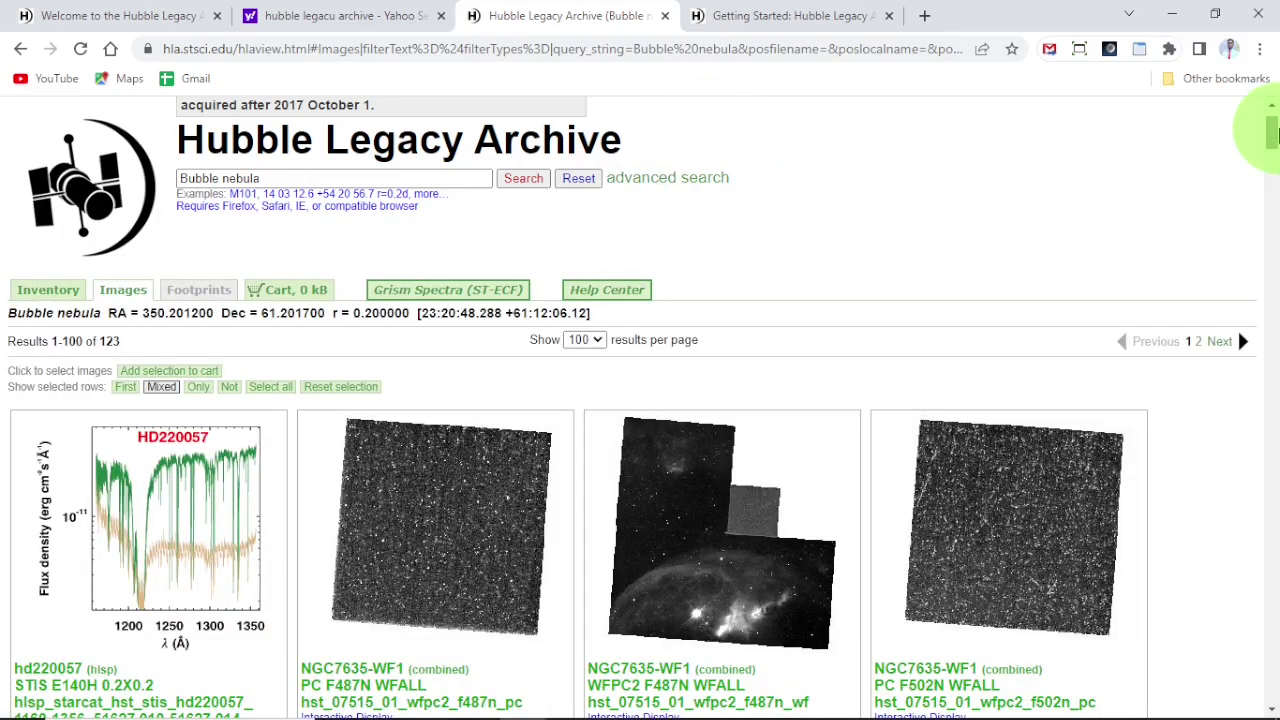
Browse the NGC7635-WF1 preview images and compare their instruments, filters and FITS download options
left_click_drag(1273, 135, 1272, 150)
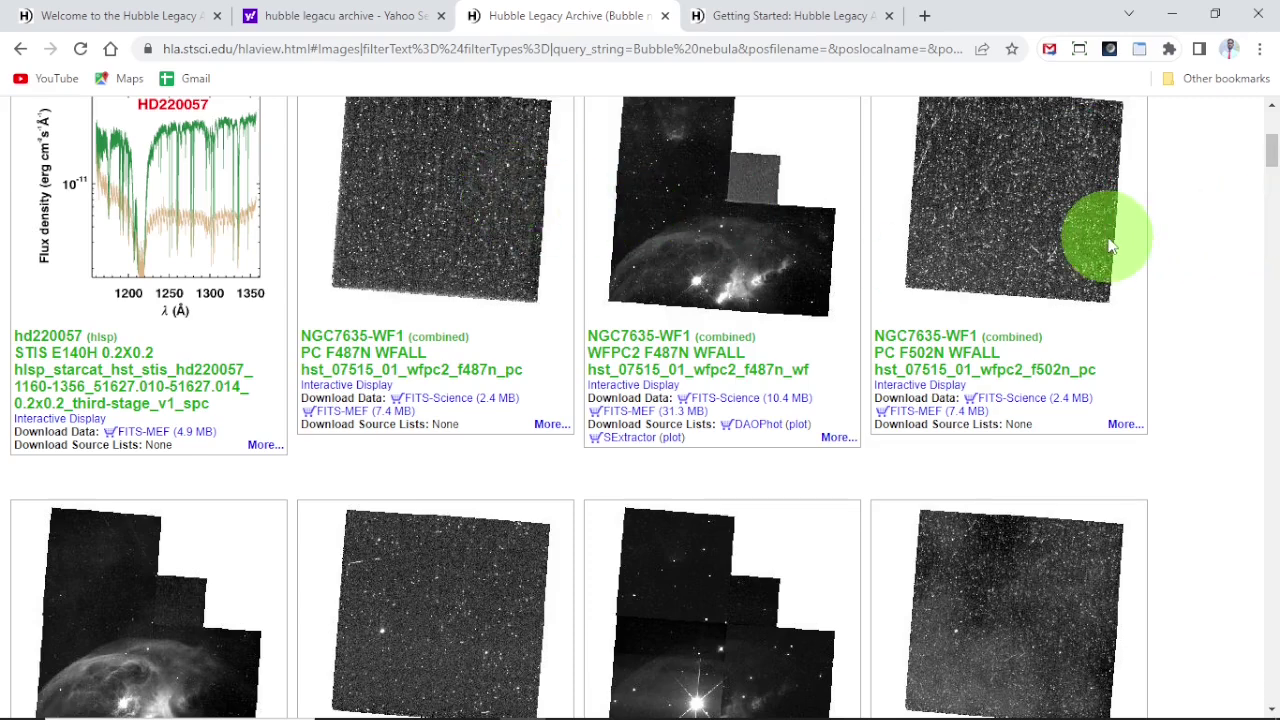
scroll(1257, 143, "up", 1)
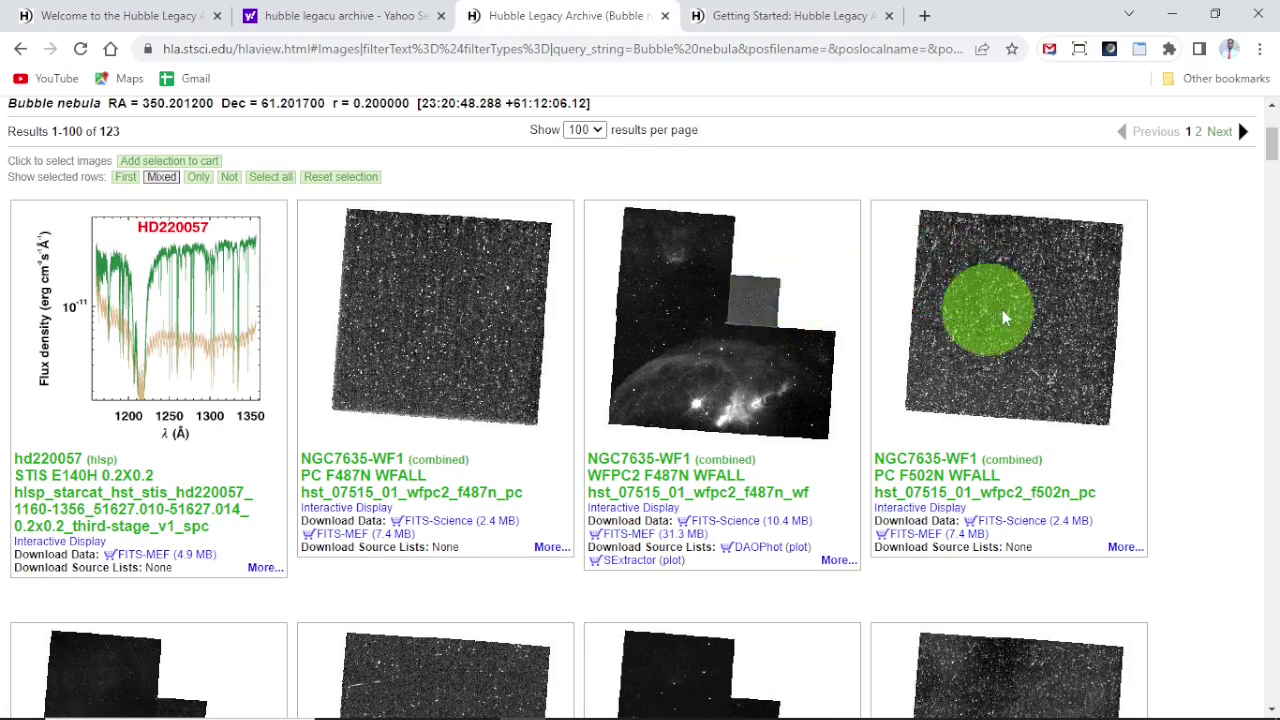
left_click_drag(1274, 147, 1272, 165)
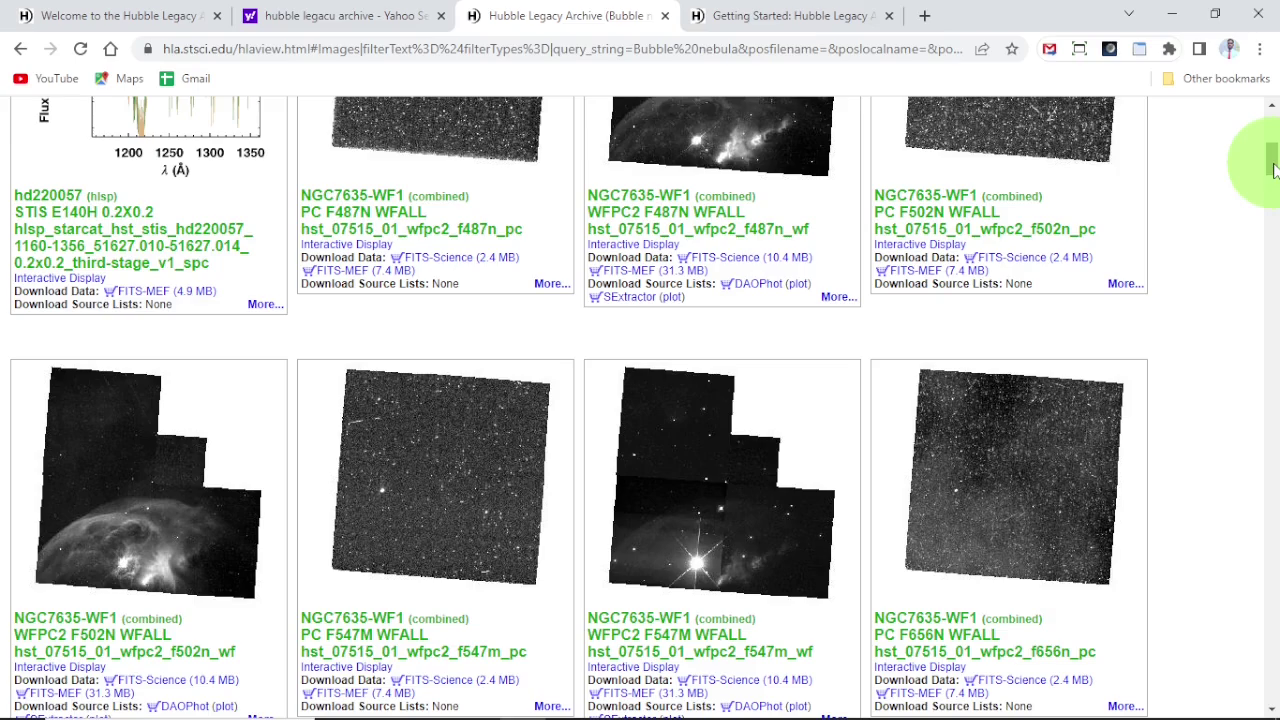
Highlight the dataset name hst_07515_01_wfpc2_f487n_wf and select the WFPC2 F487N image of NGC7635-WF1
scroll(1272, 165, "up", 2)
mouse_move(1272, 165)
left_mouse_down()
mouse_move(1271, 140)
mouse_move(1276, 160)
left_mouse_up()
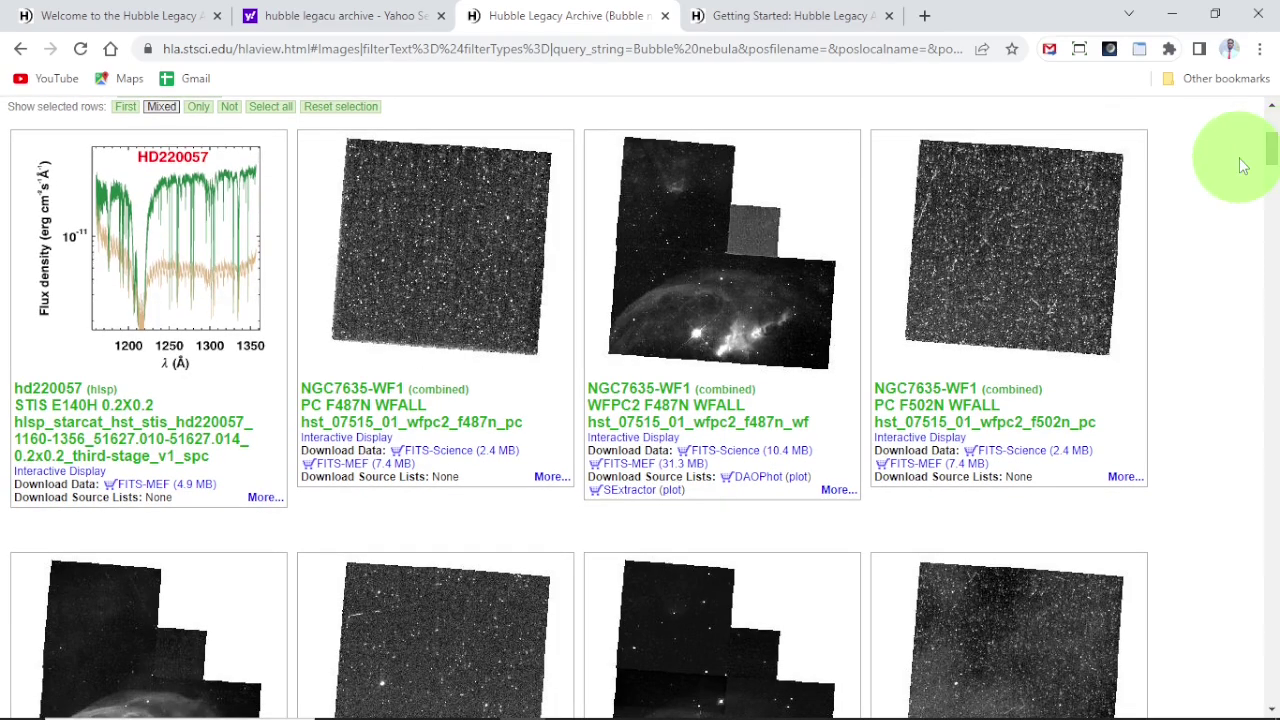
left_click_drag(677, 193, 703, 213)
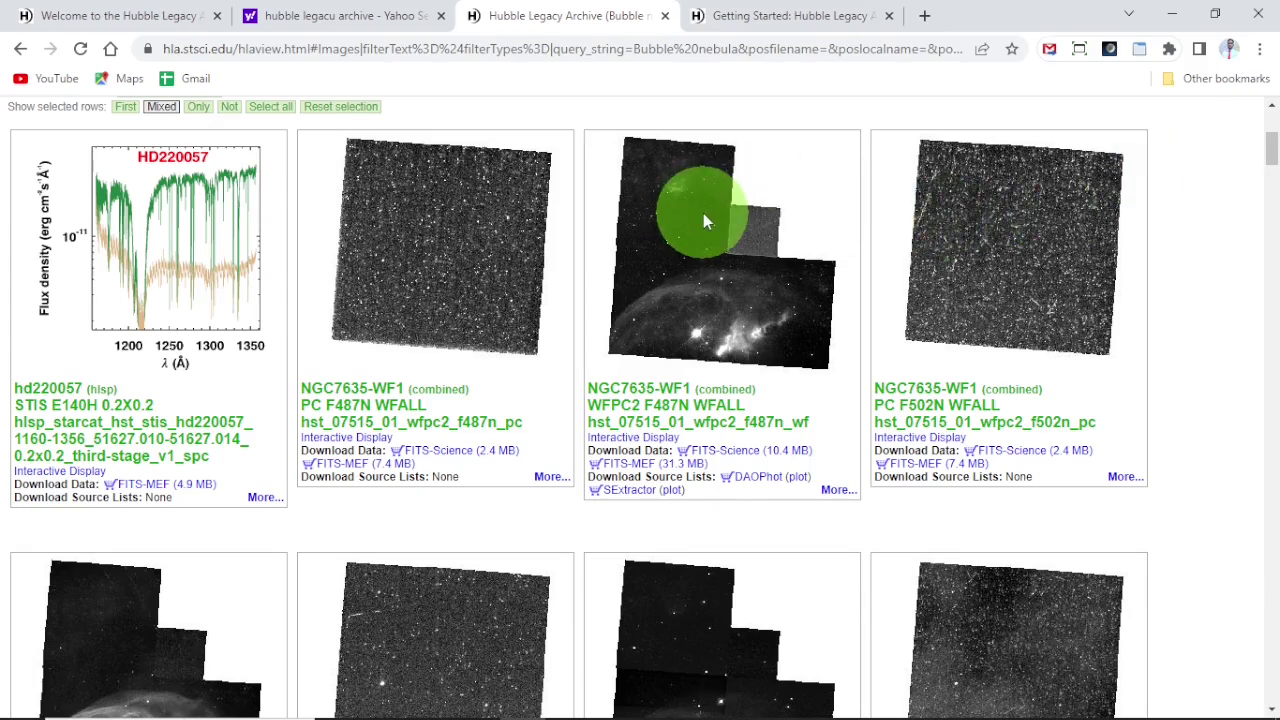
mouse_move(703, 213)
left_mouse_down()
mouse_move(638, 329)
mouse_move(452, 350)
mouse_move(305, 408)
left_mouse_up()
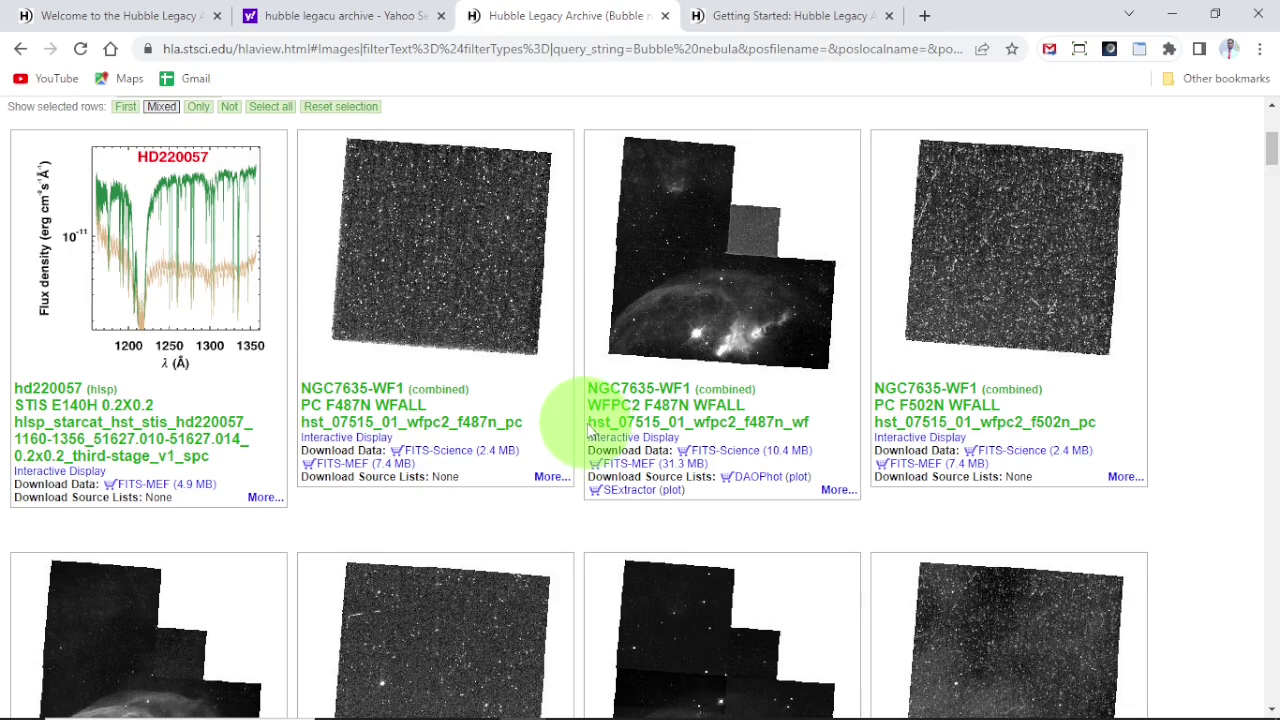
left_click_drag(588, 422, 808, 414)
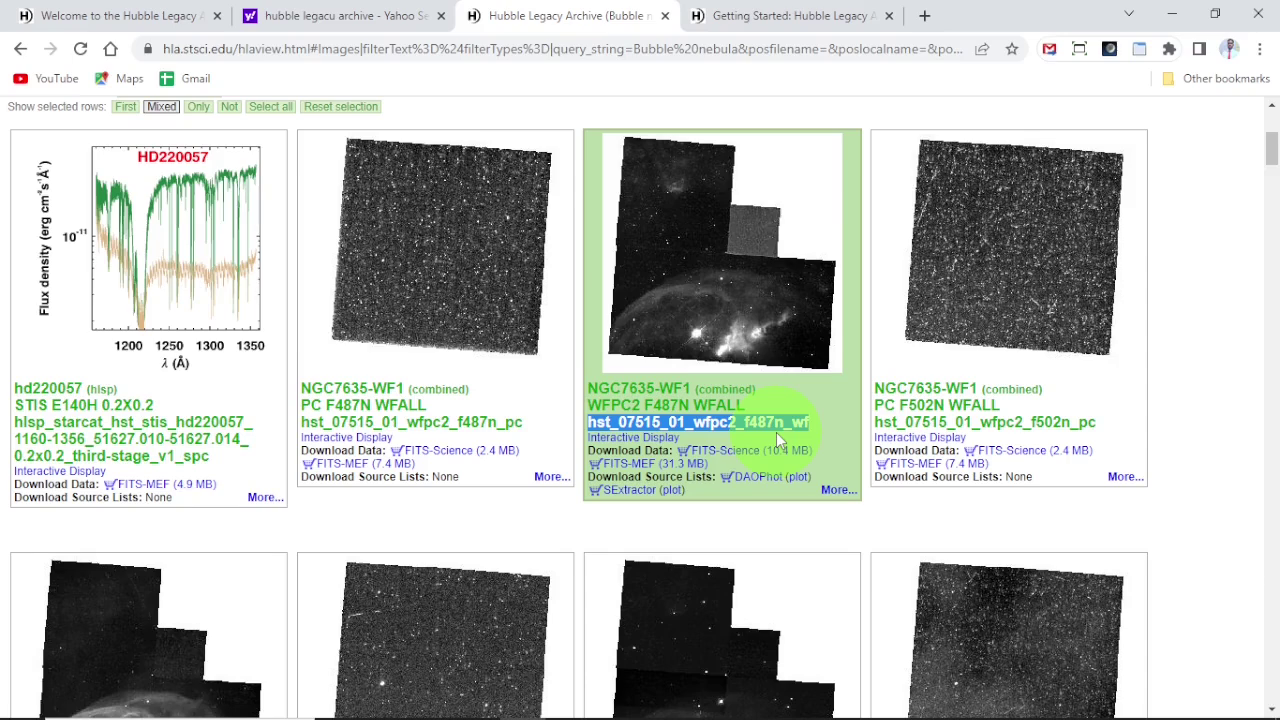
left_click_drag(776, 433, 804, 433)
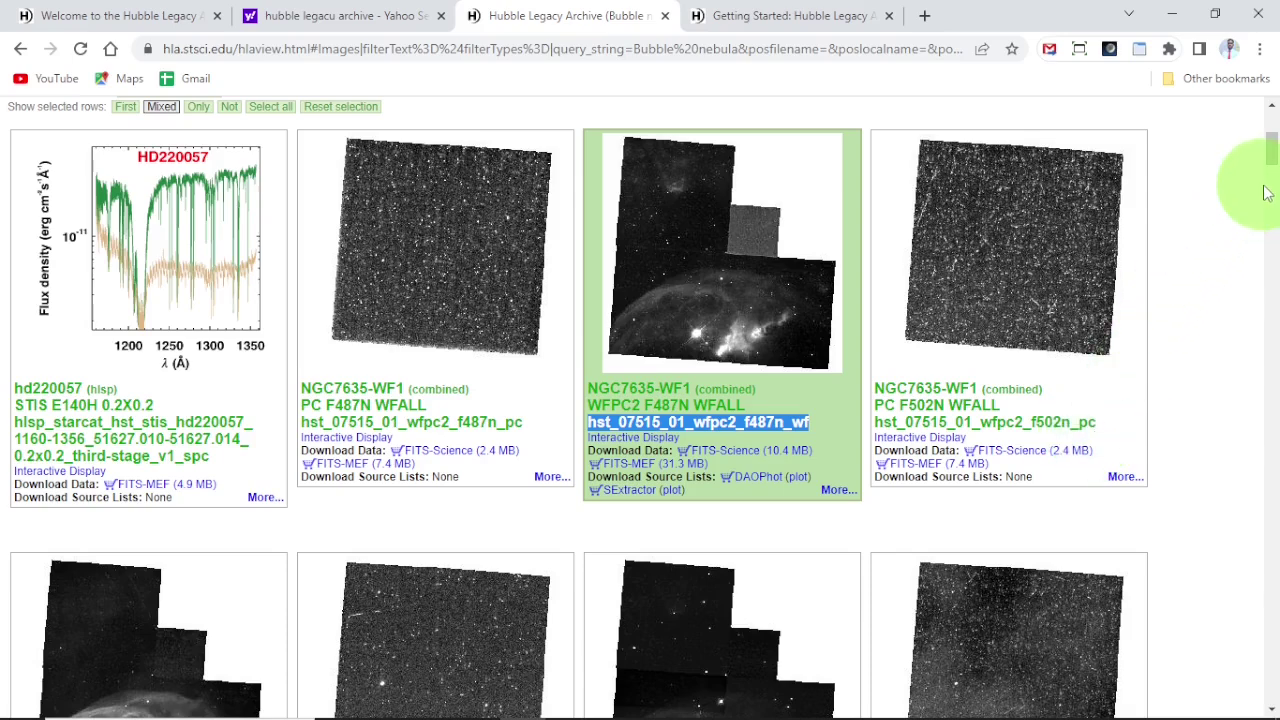
Add the WFPC2 F502N and WFPC2 F656N images of NGC7635-WF1 to the selection
mouse_move(1272, 148)
left_mouse_down()
mouse_move(1272, 168)
mouse_move(1274, 149)
left_mouse_up()
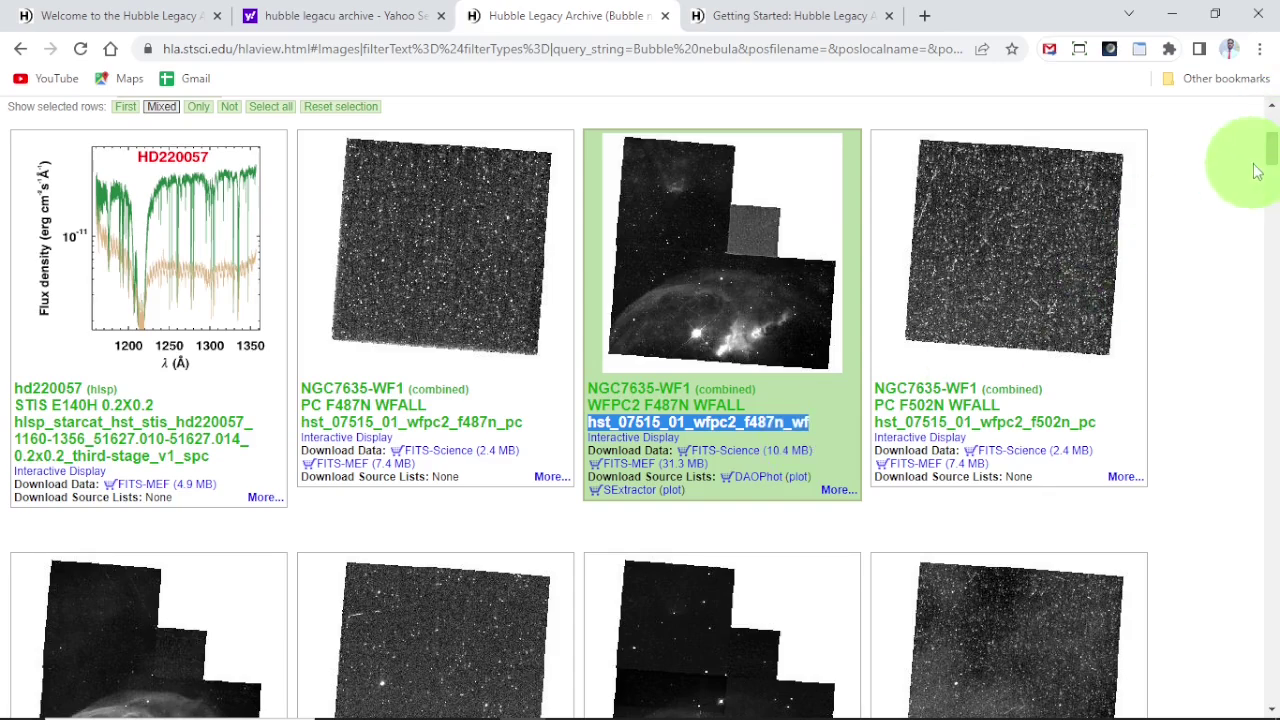
left_click_drag(1271, 145, 1272, 175)
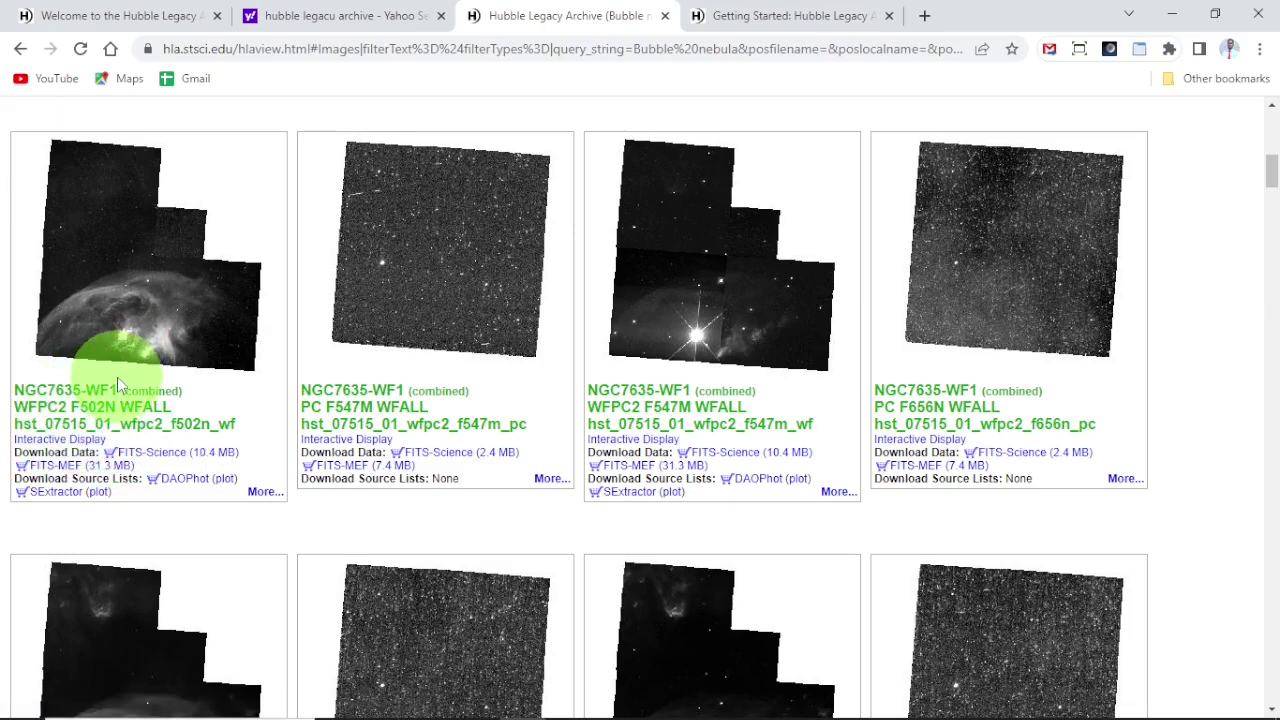
left_click(253, 184)
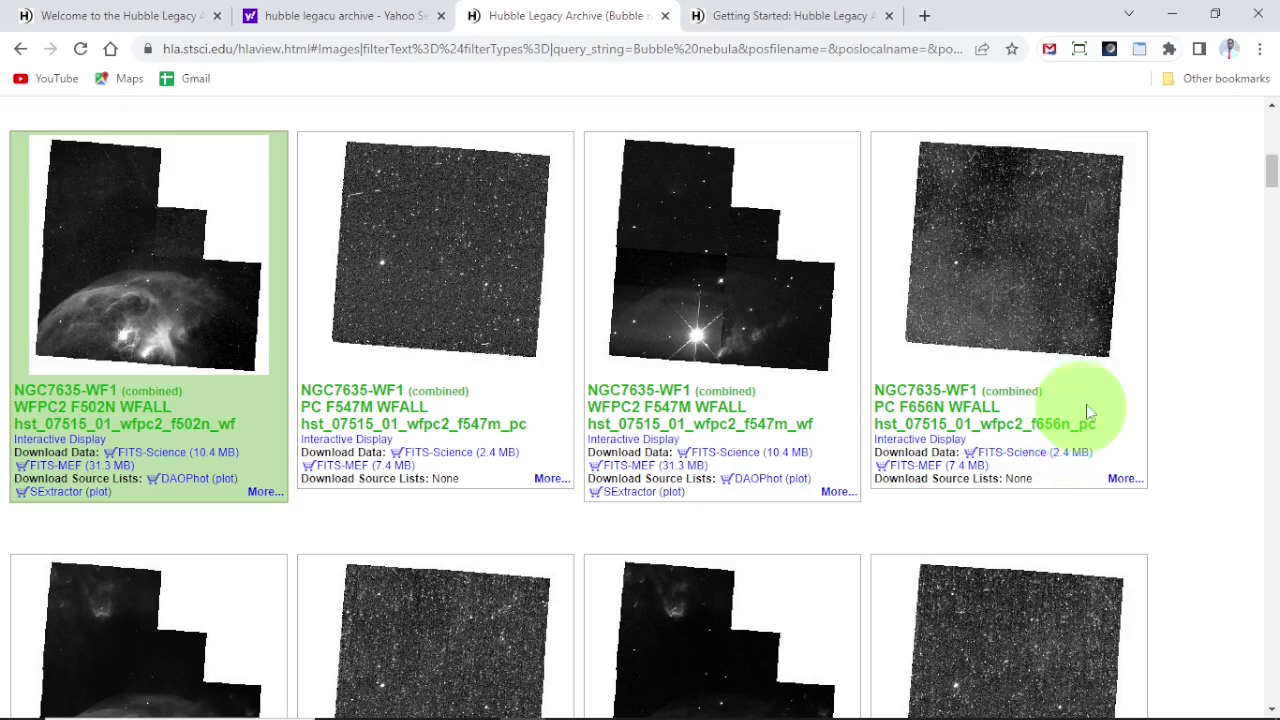
left_click_drag(1272, 170, 1270, 186)
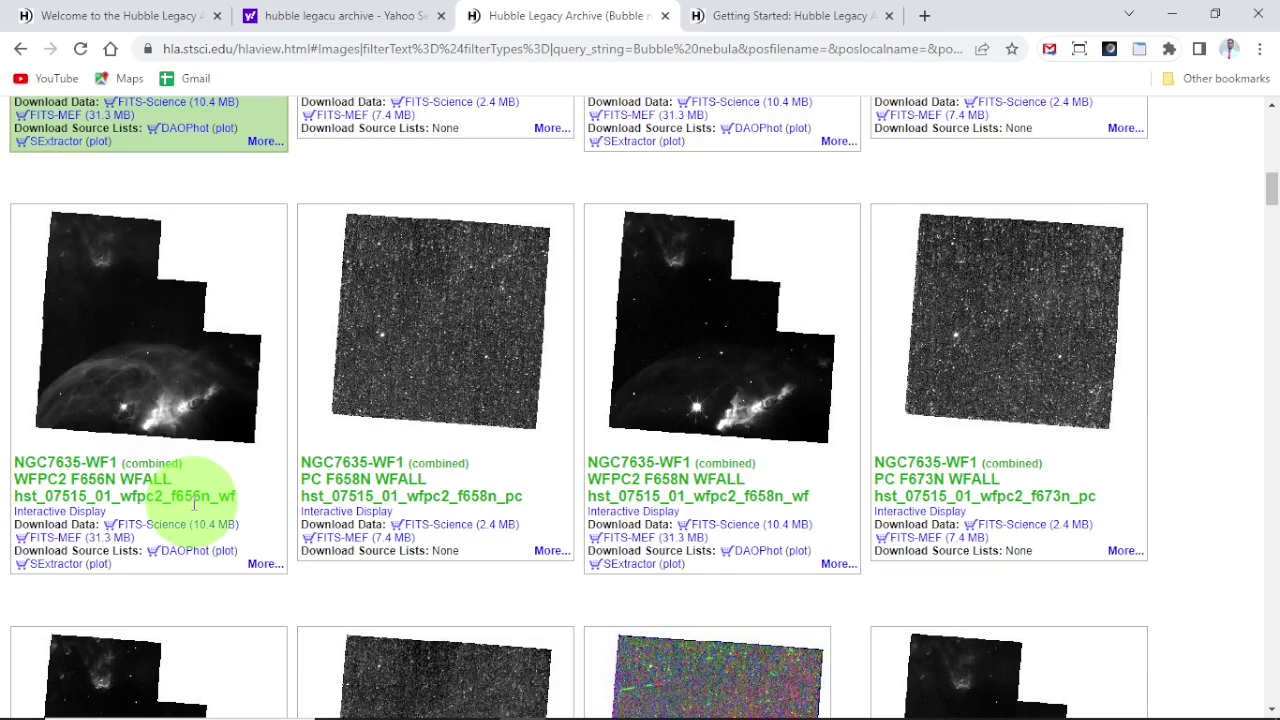
left_click(232, 257)
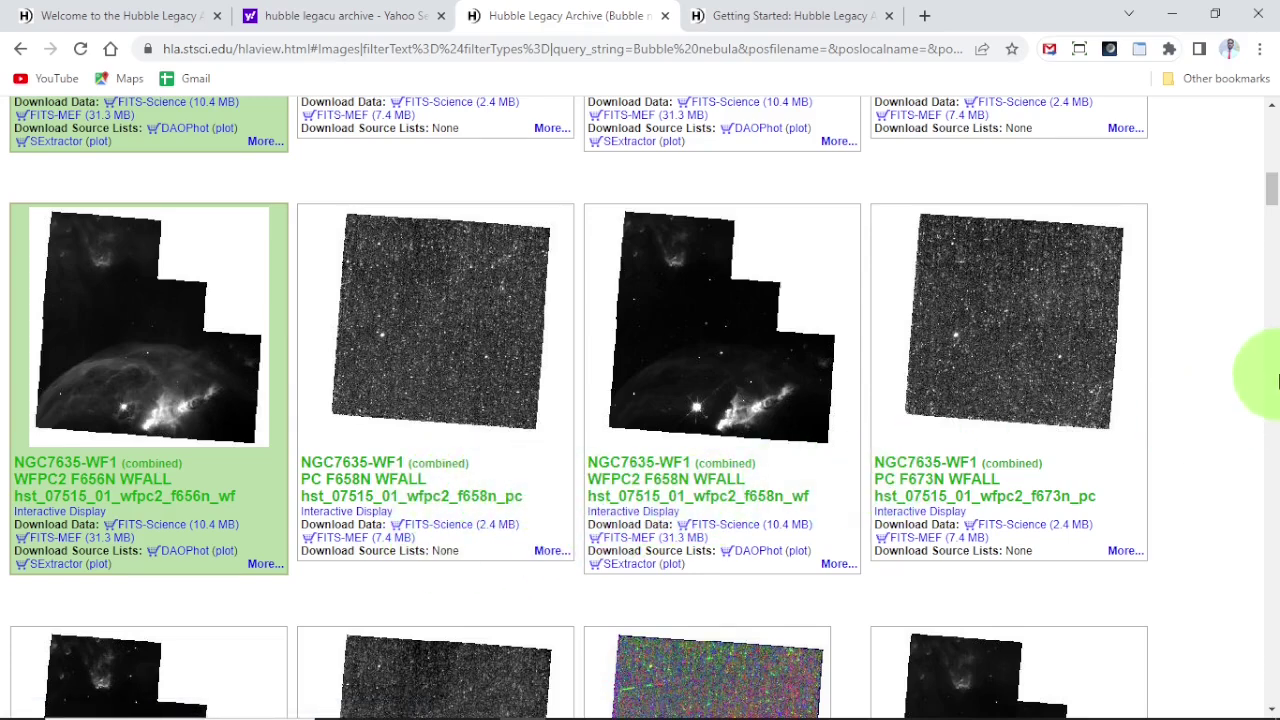
Put the FITS-Science files of the WFPC2 F487N, F502N and F656N images of NGC7635-WF1 in the data cart
mouse_move(1273, 189)
left_mouse_down()
mouse_move(1273, 160)
mouse_move(1276, 196)
left_mouse_up()
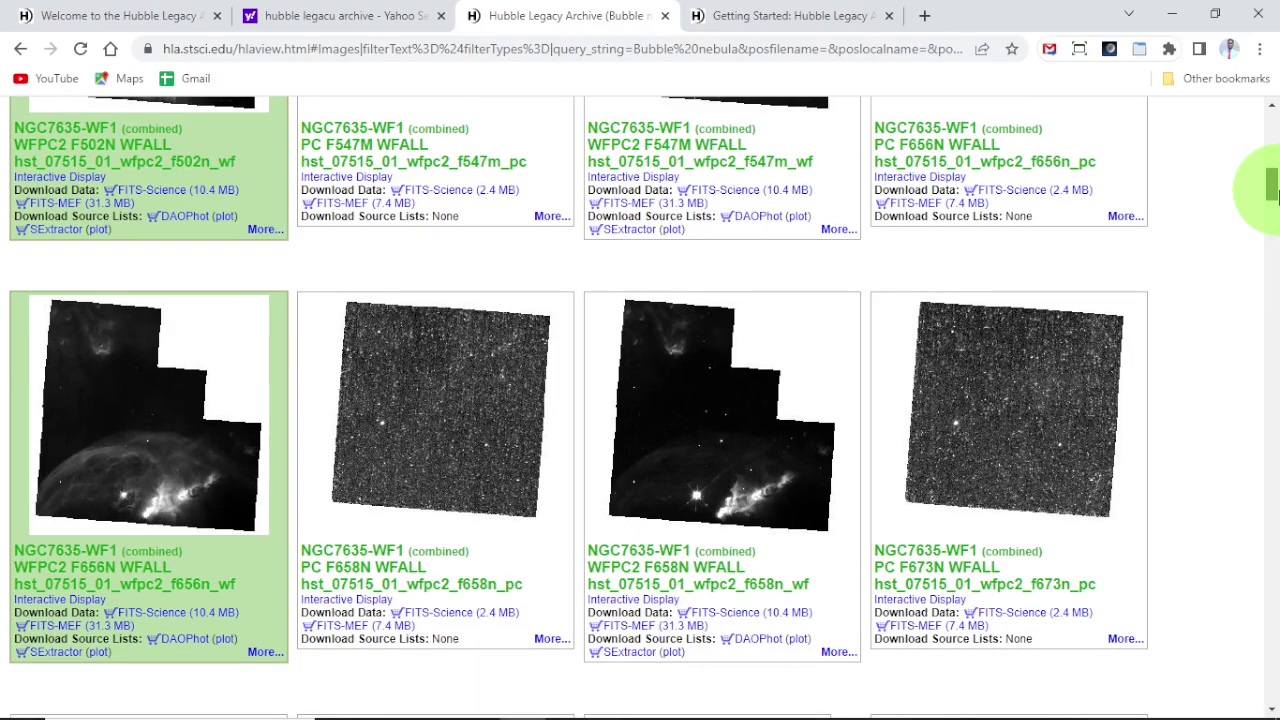
left_click_drag(1276, 196, 1277, 218)
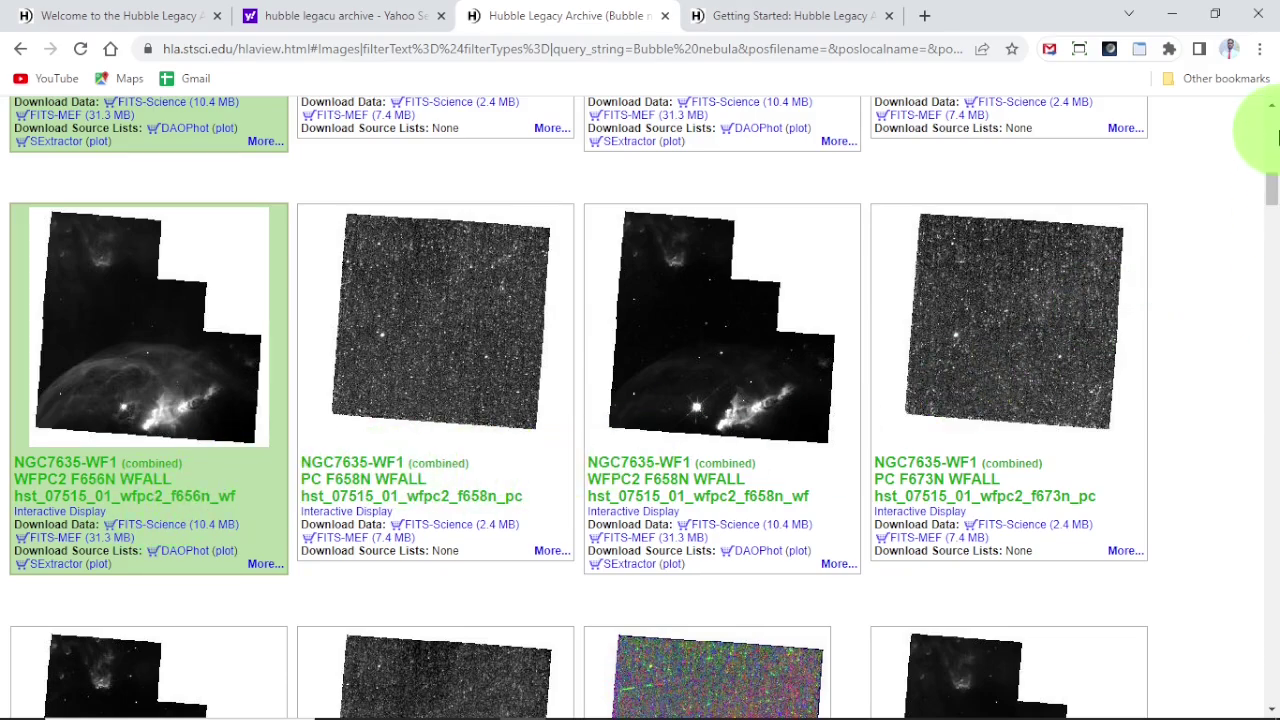
left_click_drag(1272, 190, 1261, 166)
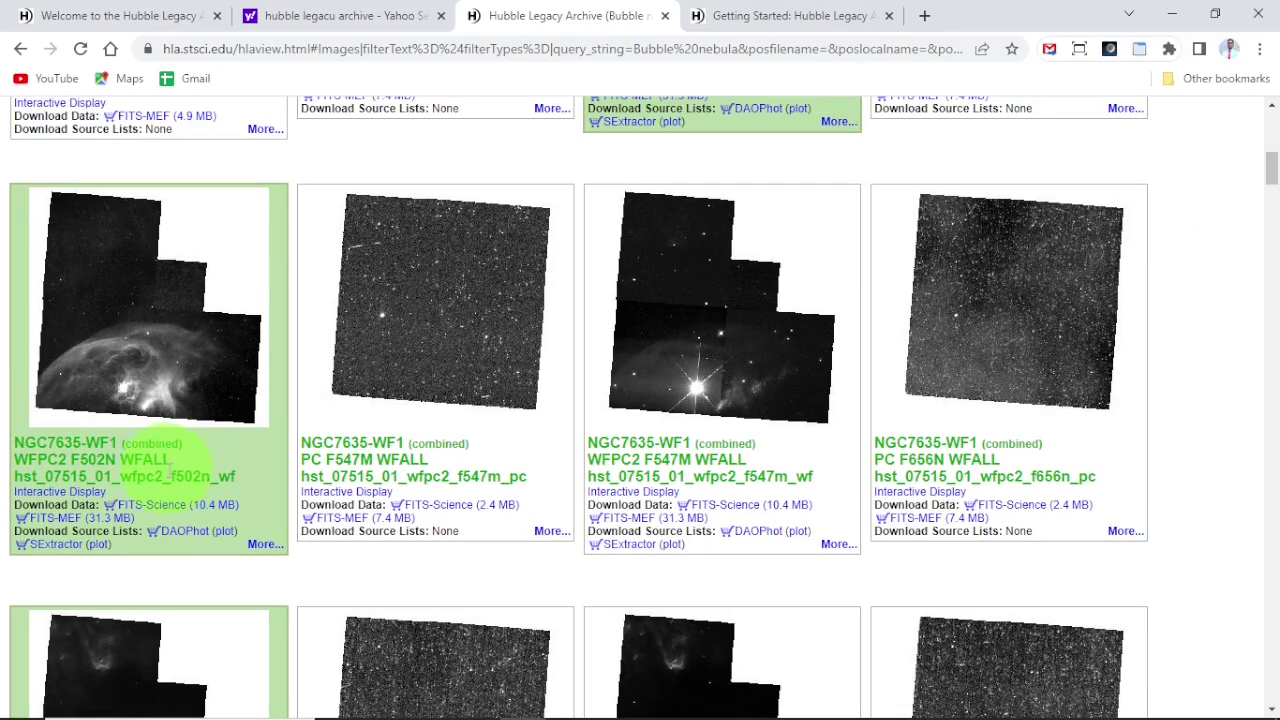
left_click_drag(1266, 166, 1272, 147)
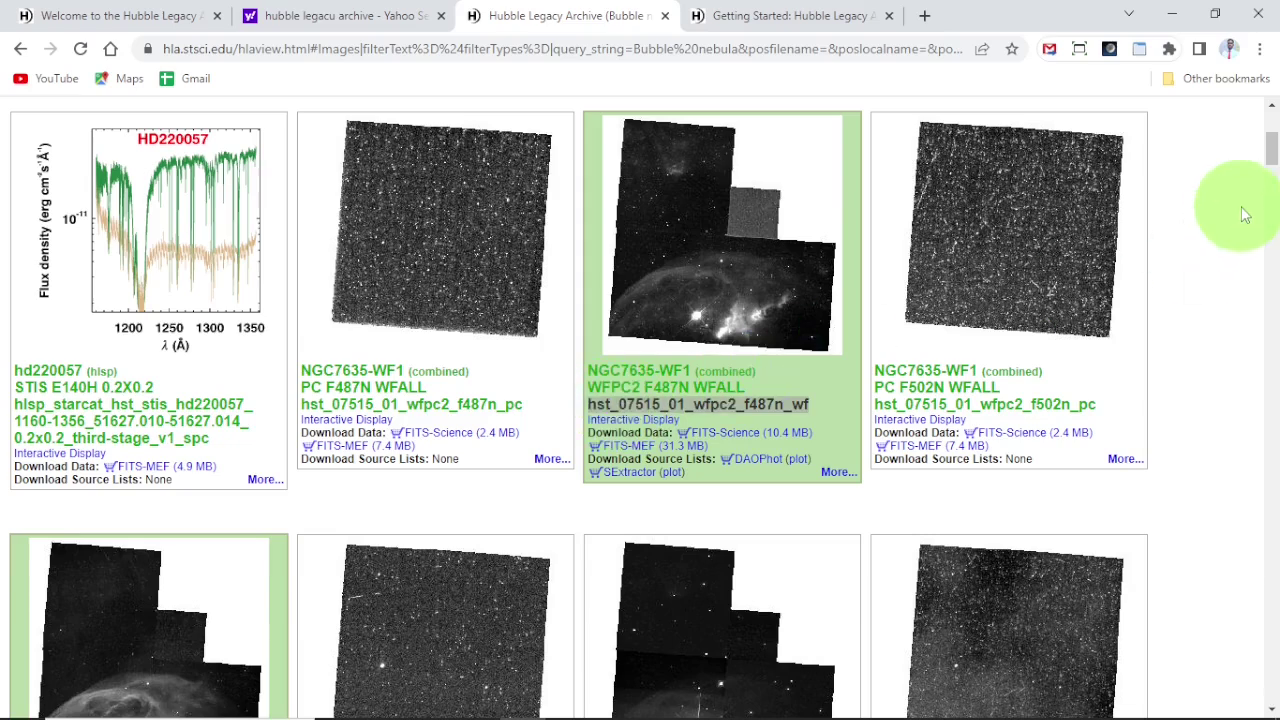
left_click(765, 440)
left_click_drag(1270, 145, 1271, 200)
left_click(165, 400)
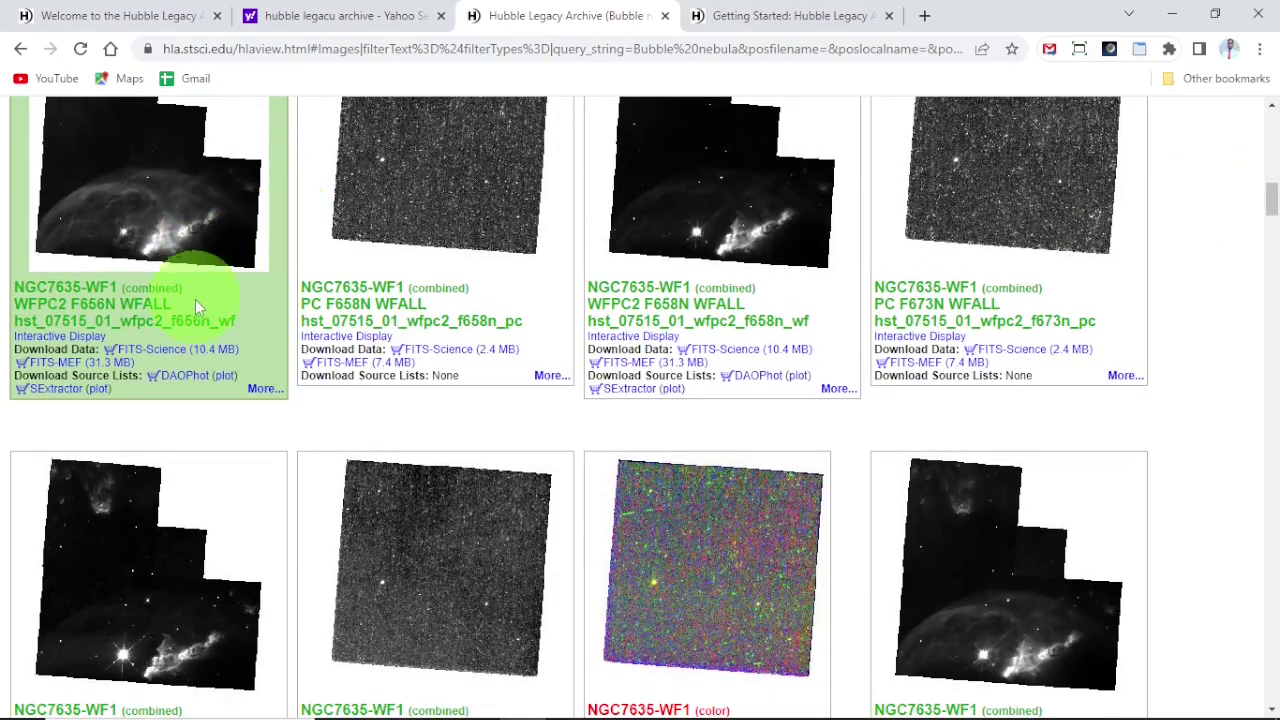
left_click(165, 349)
left_click_drag(1273, 206, 1271, 125)
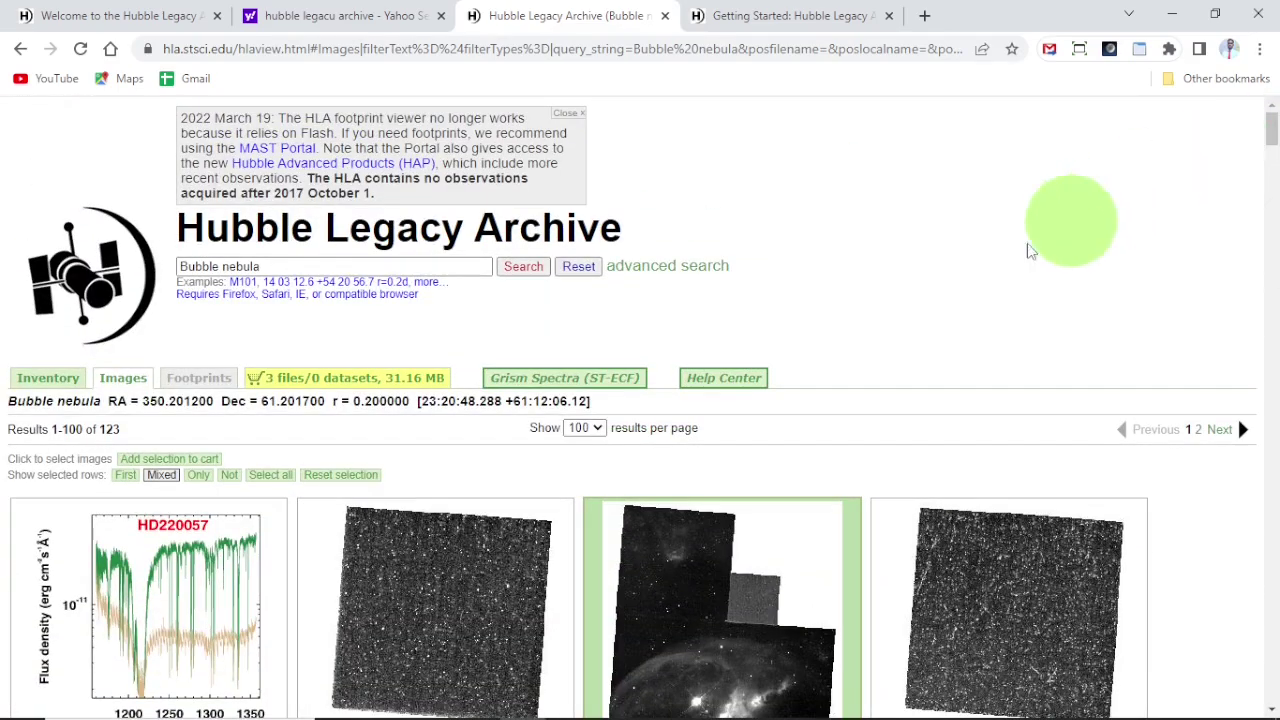
Open the data cart and choose Zipped File as the way to fetch the HLA data
left_click(425, 386)
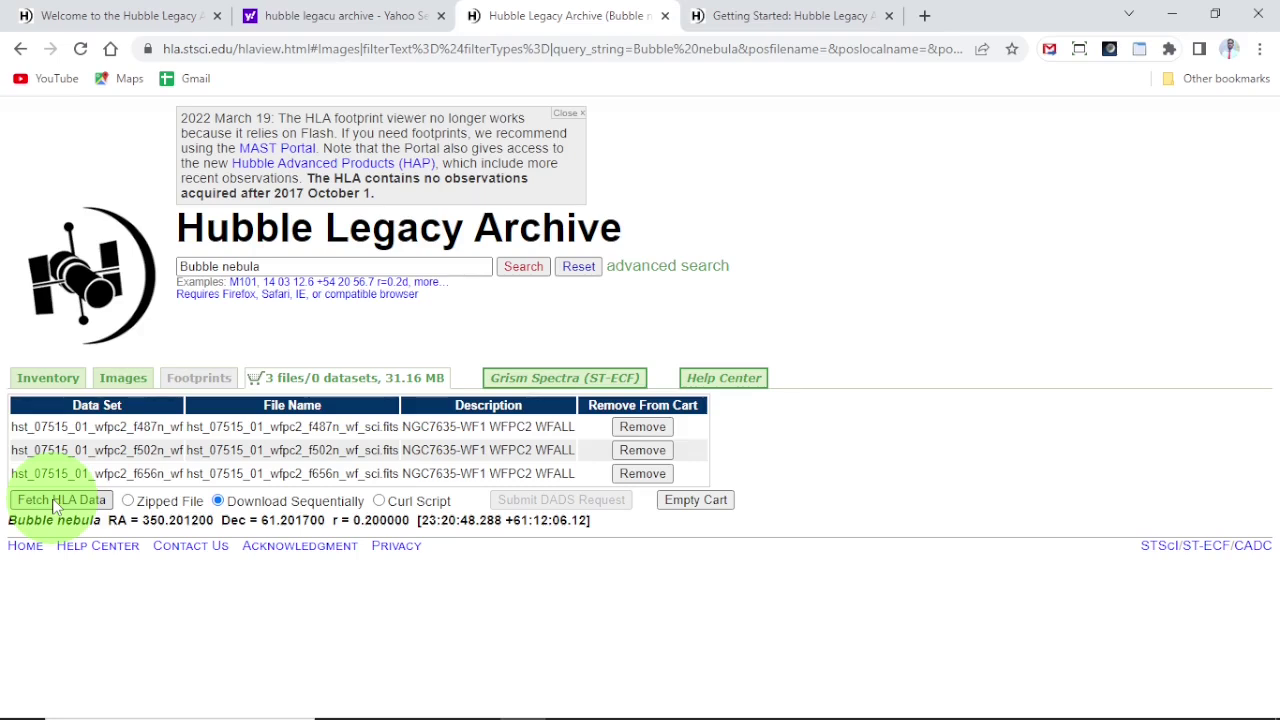
left_click(128, 501)
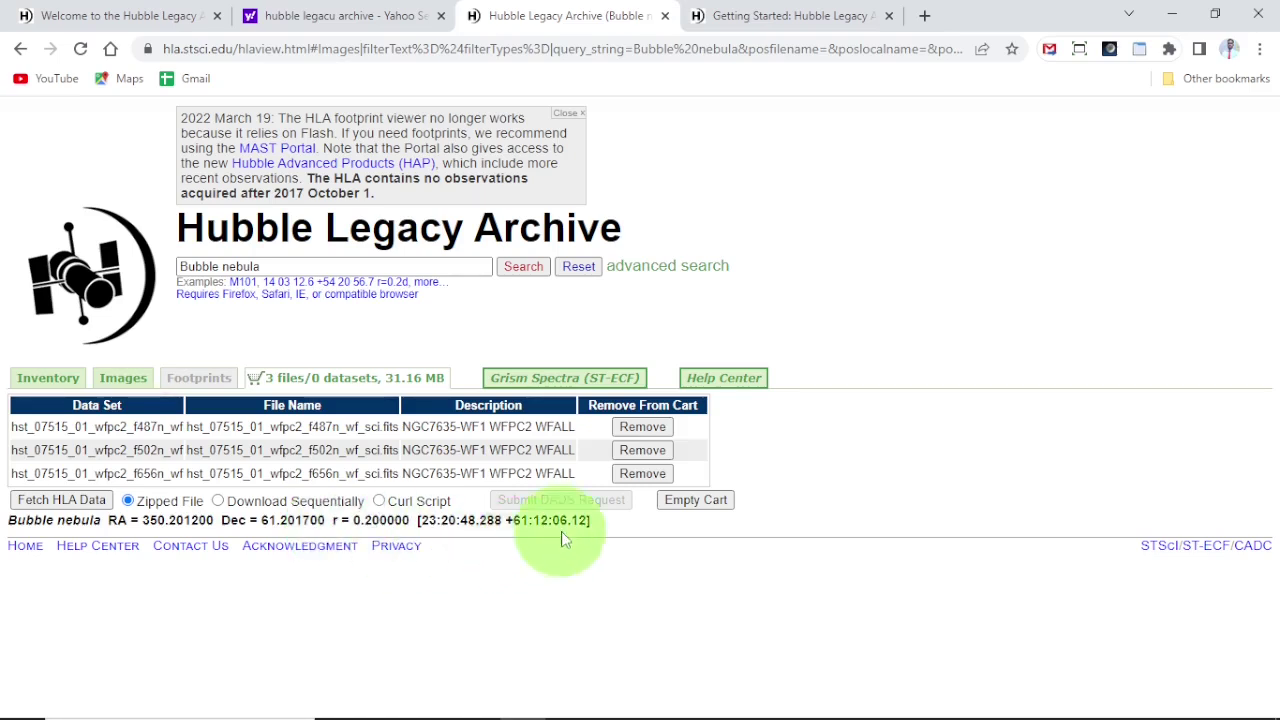
Empty the data cart and return to the Bubble nebula image results
left_click(686, 503)
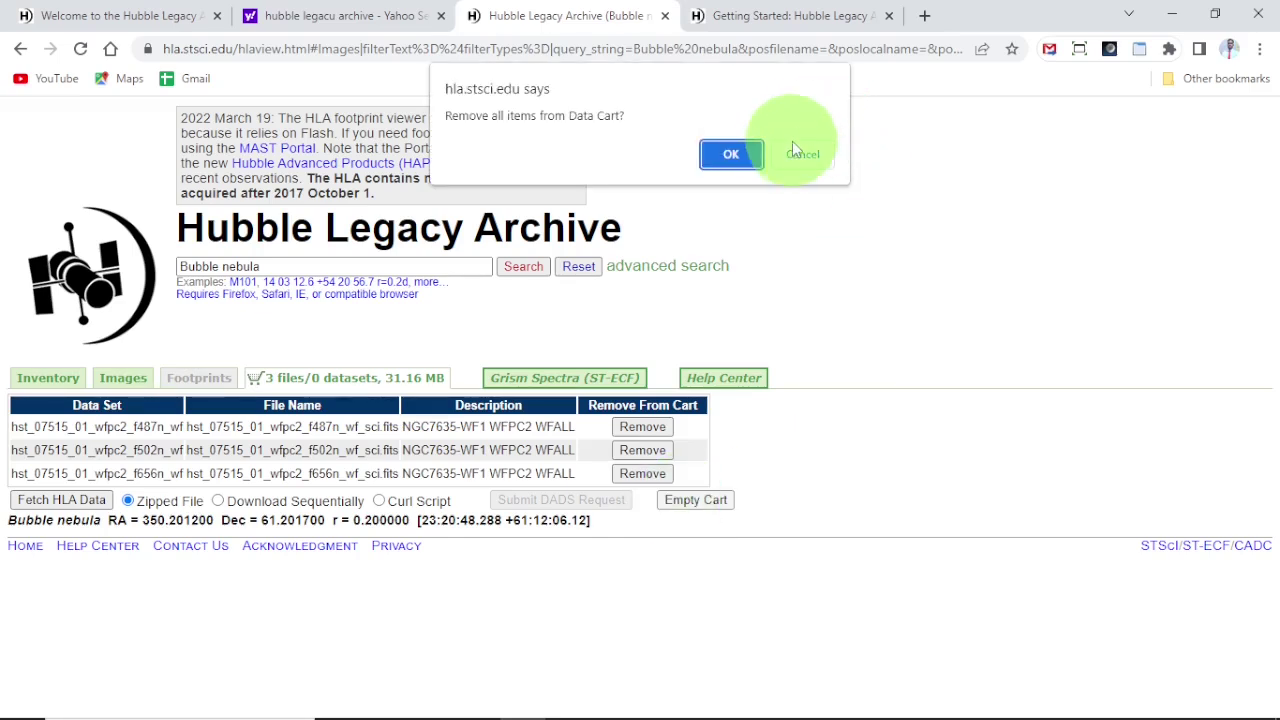
left_click(733, 154)
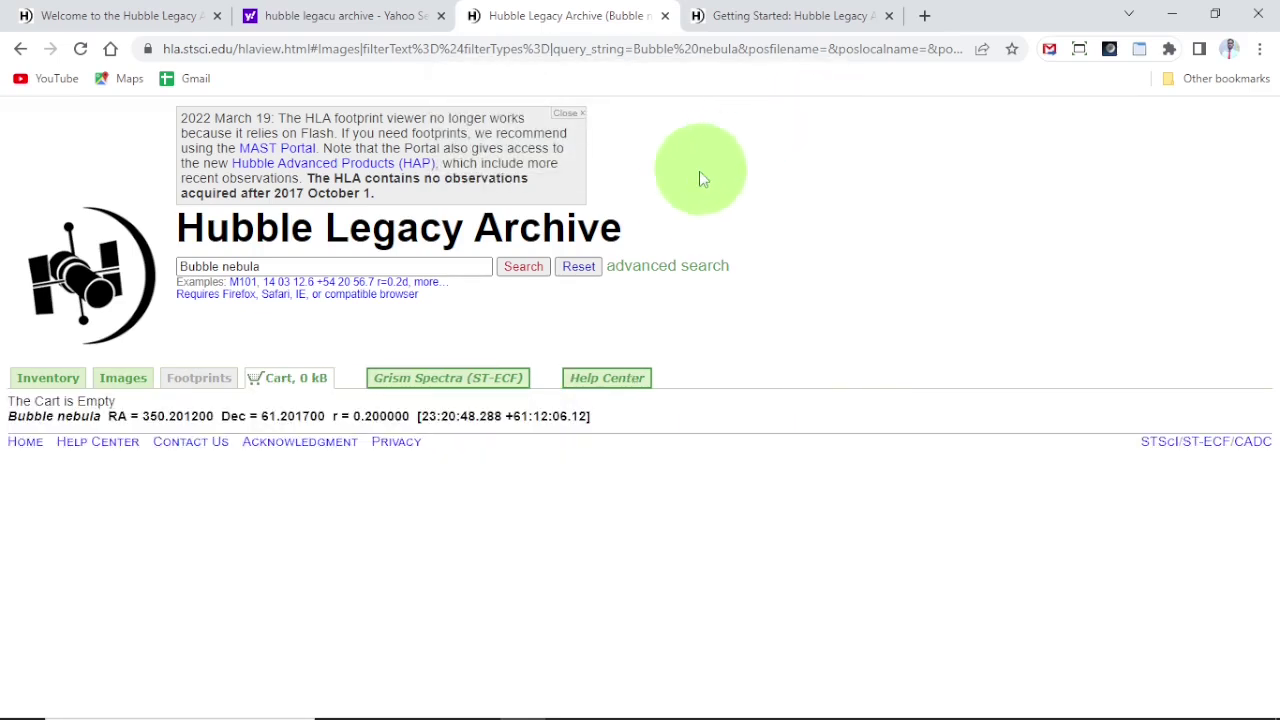
left_click(21, 50)
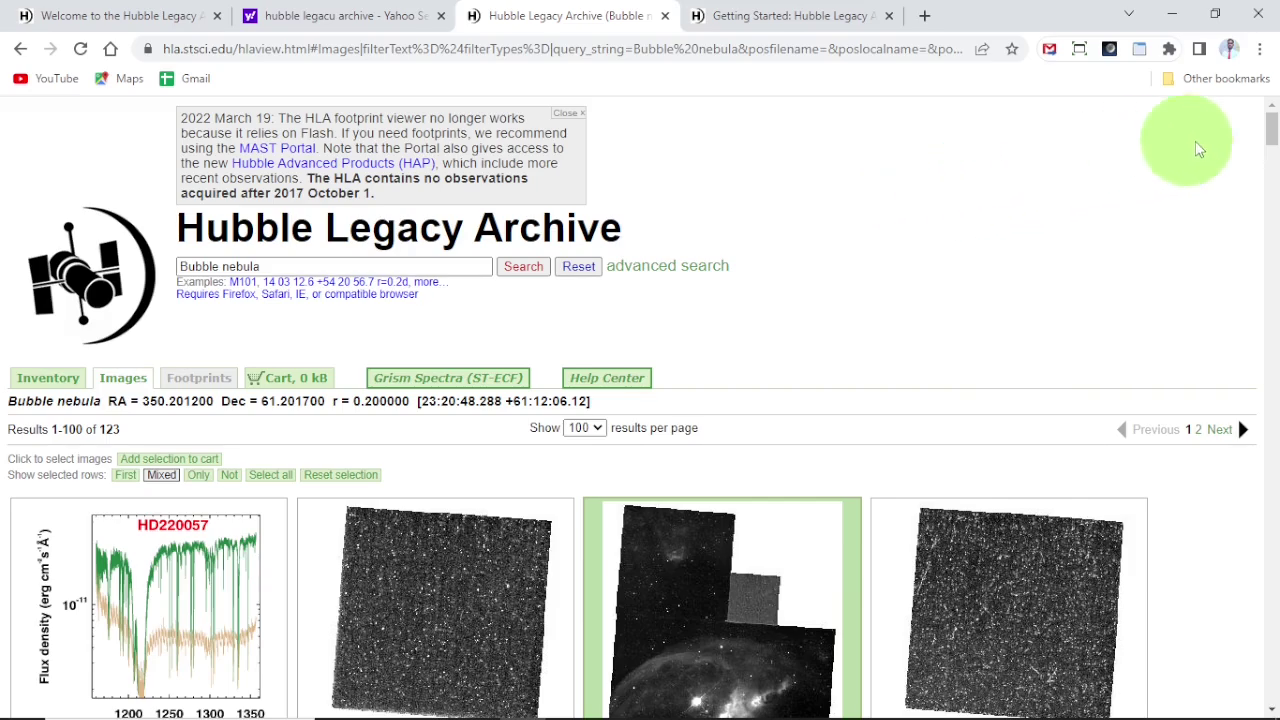
mouse_move(1273, 140)
left_mouse_down()
mouse_move(1273, 172)
mouse_move(1273, 140)
left_mouse_up()
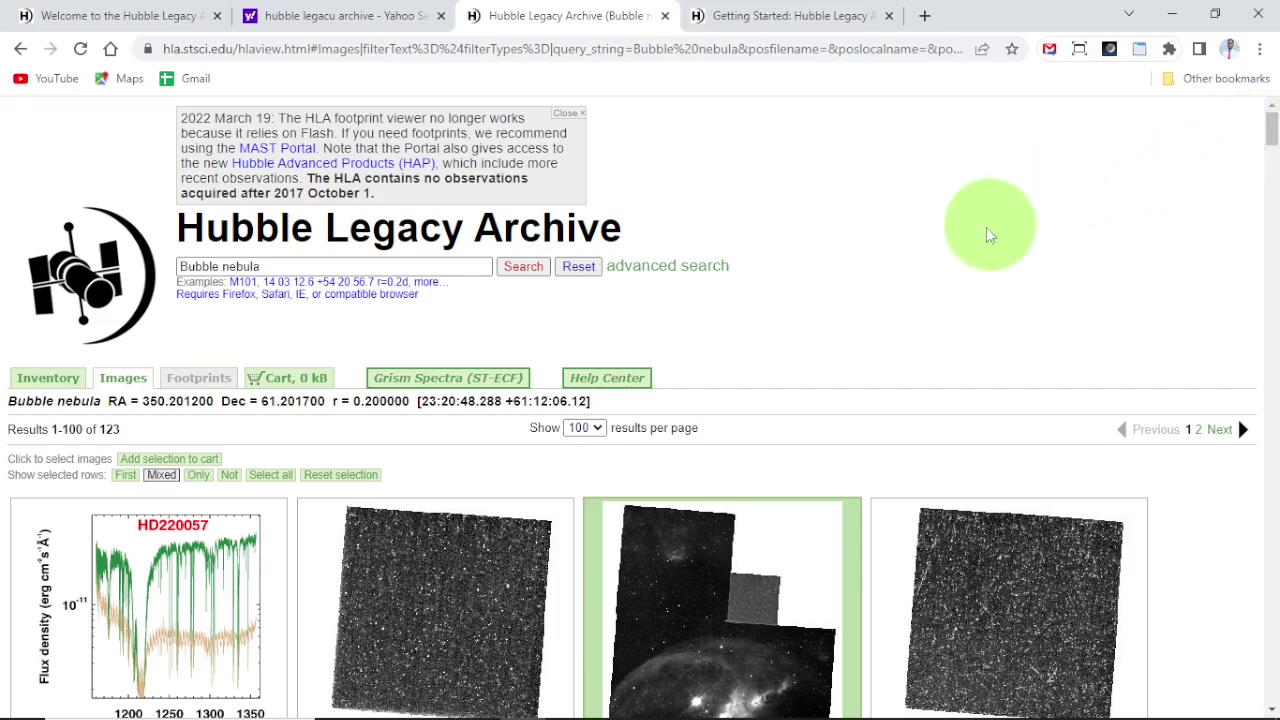
Replace the Bubble nebula query with m104 and run the search
left_click(272, 266)
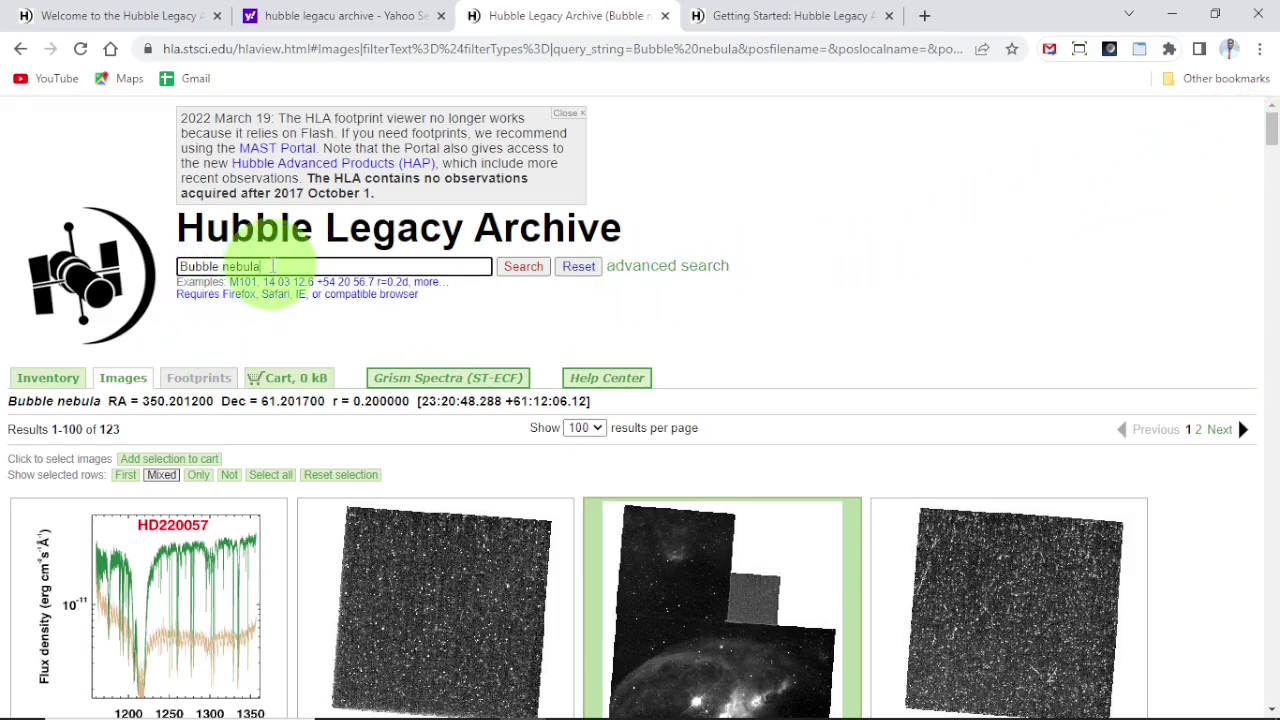
key("BackSpace")
key("BackSpace")
key("BackSpace")
key("BackSpace")
key("BackSpace")
key("BackSpace")
key("BackSpace")
key("BackSpace")
key("BackSpace")
key("BackSpace")
key("BackSpace")
key("BackSpace")
type("m104")
key("Return")
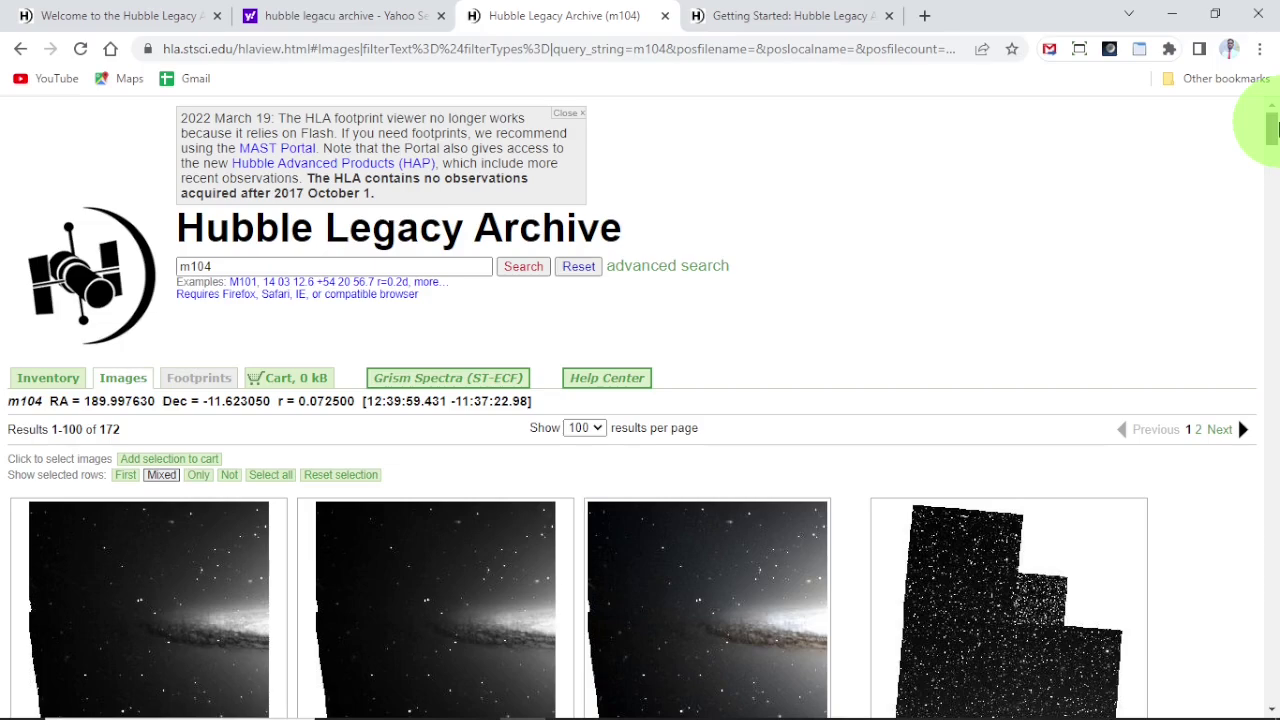
Browse the m104 previews, go to the second results page and find the NGC4594-POS6 mosaic images
left_click_drag(1270, 128, 1272, 145)
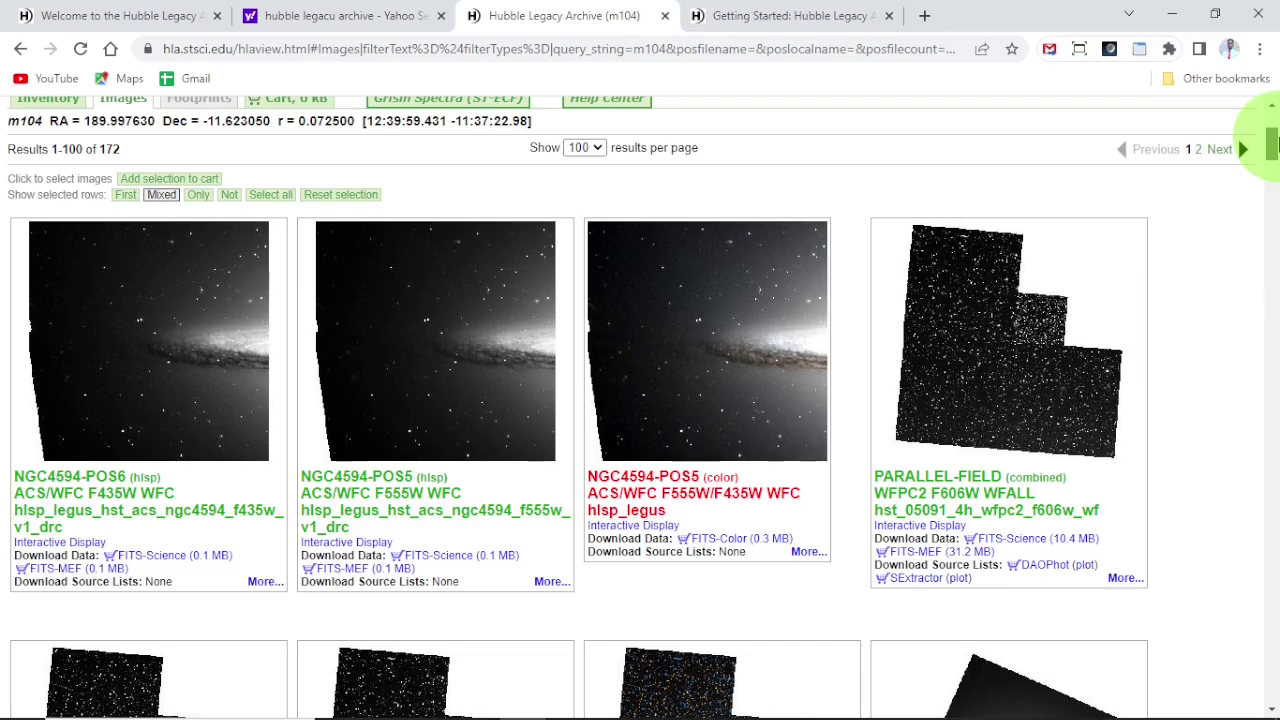
left_click_drag(1273, 145, 1273, 688)
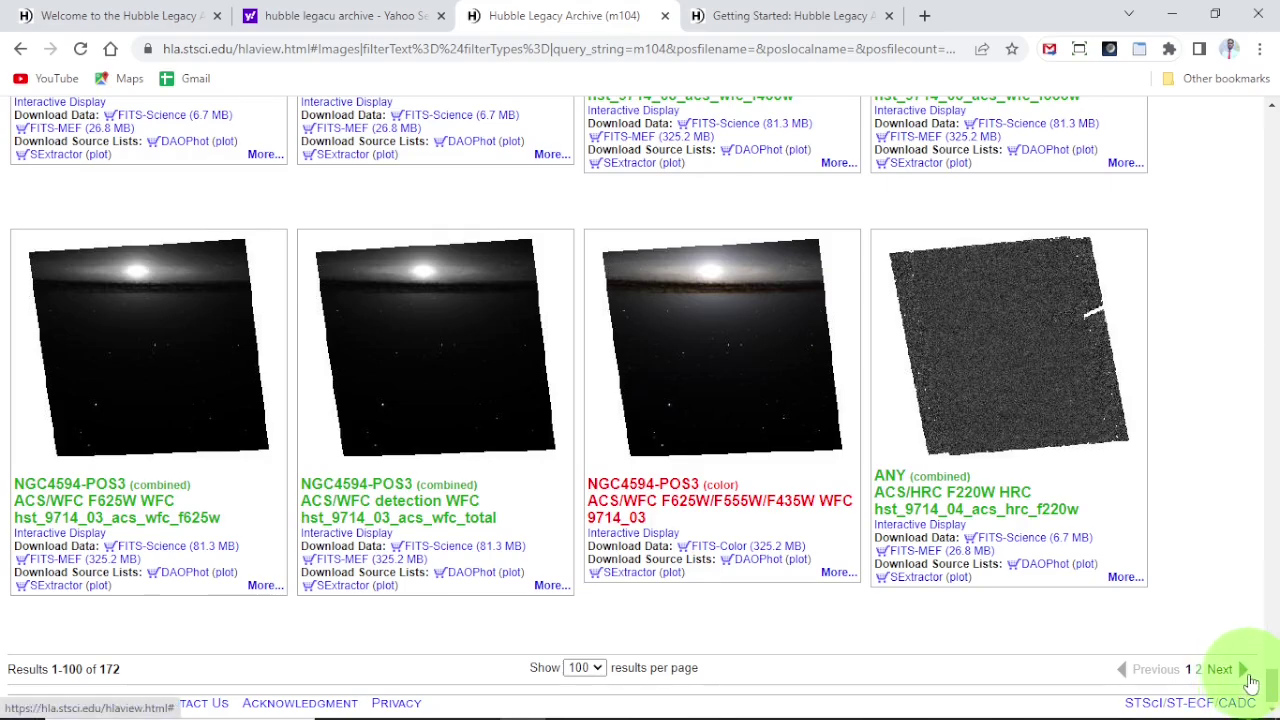
left_click(1252, 680)
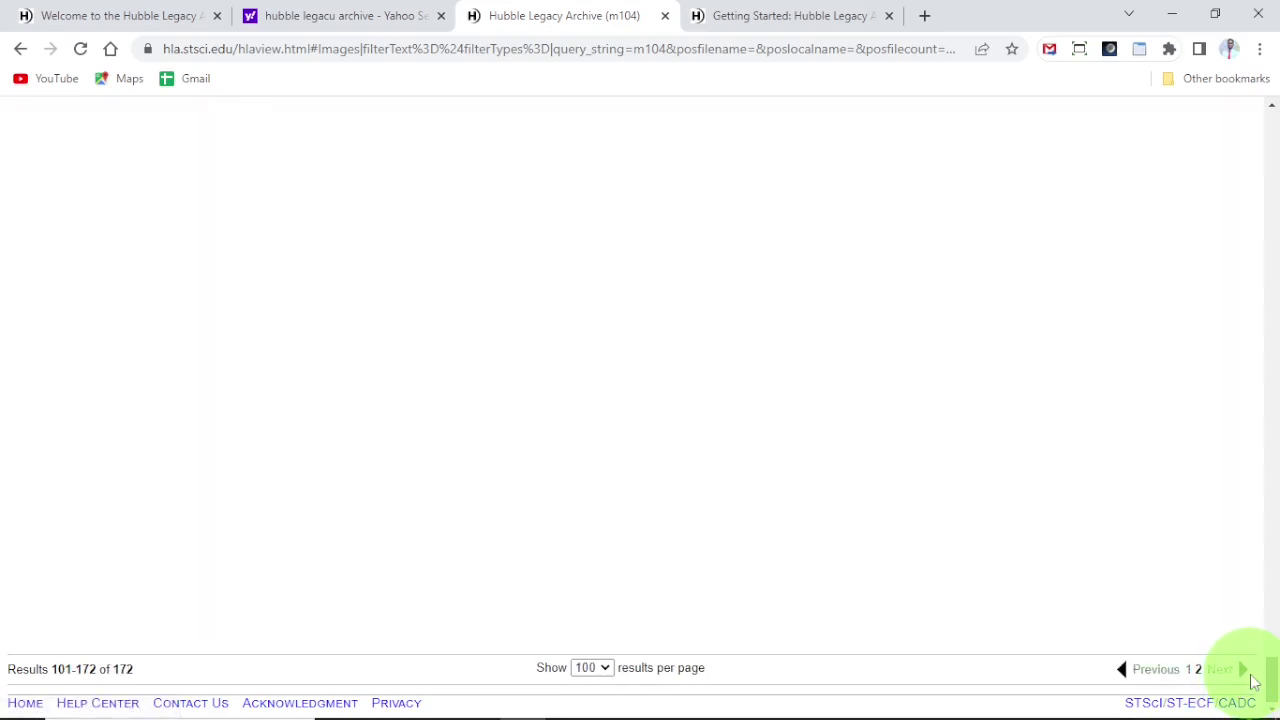
left_click_drag(1270, 675, 1277, 145)
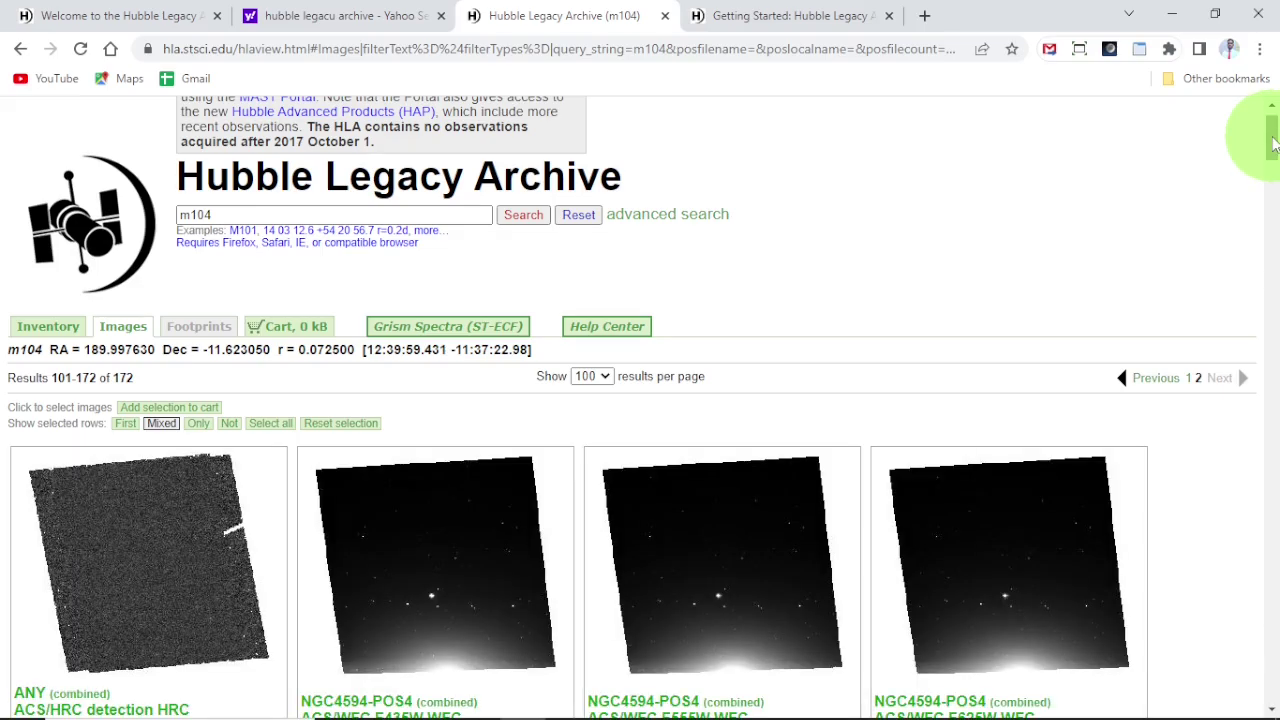
left_click_drag(1273, 145, 1273, 310)
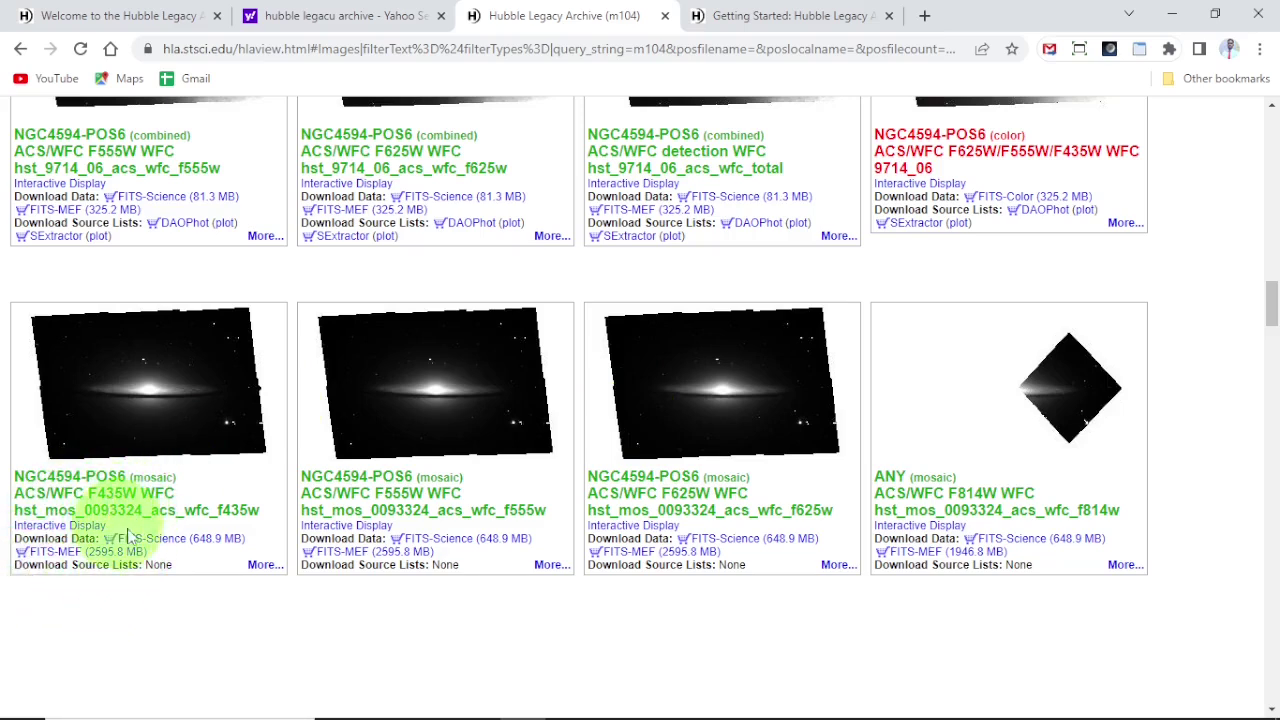
Select the NGC4594-POS6 ACS/WFC mosaic images for the F435W, F555W and F625W filters
left_click(222, 520)
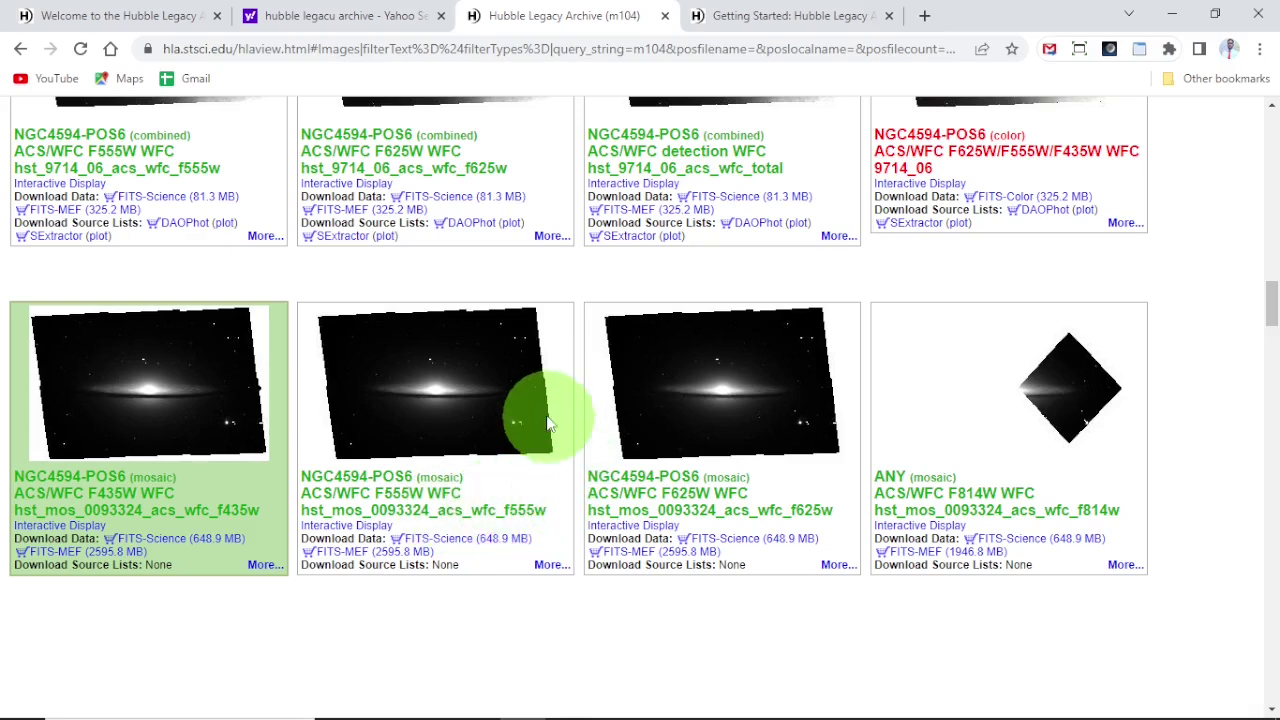
left_click(537, 475)
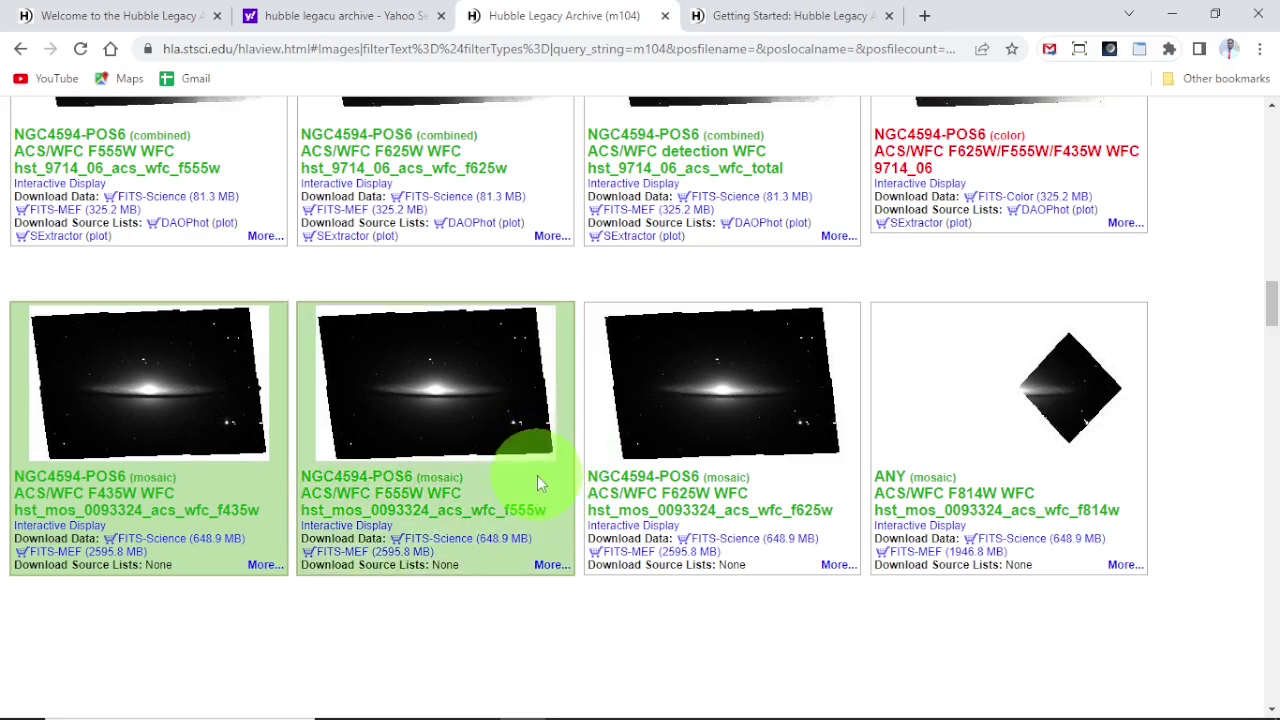
left_click(813, 465)
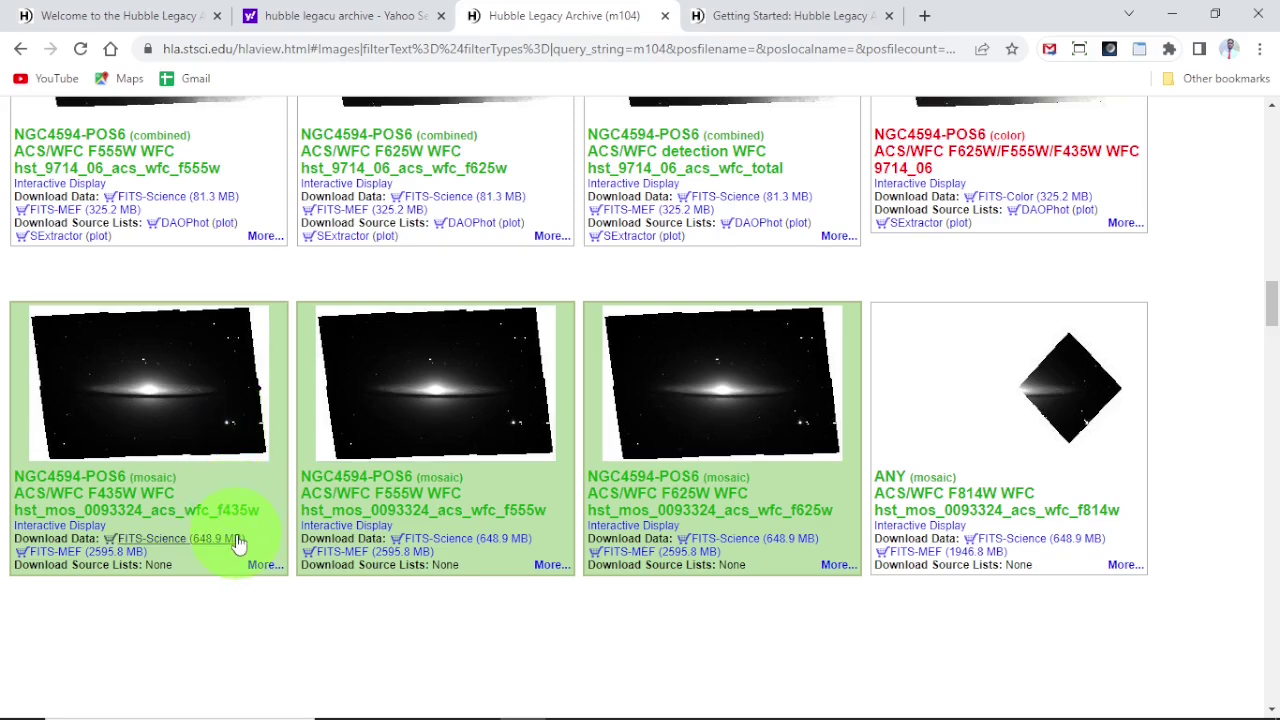
Deselect the F435W, F555W and F625W mosaic images of NGC4594-POS6
left_click(259, 472)
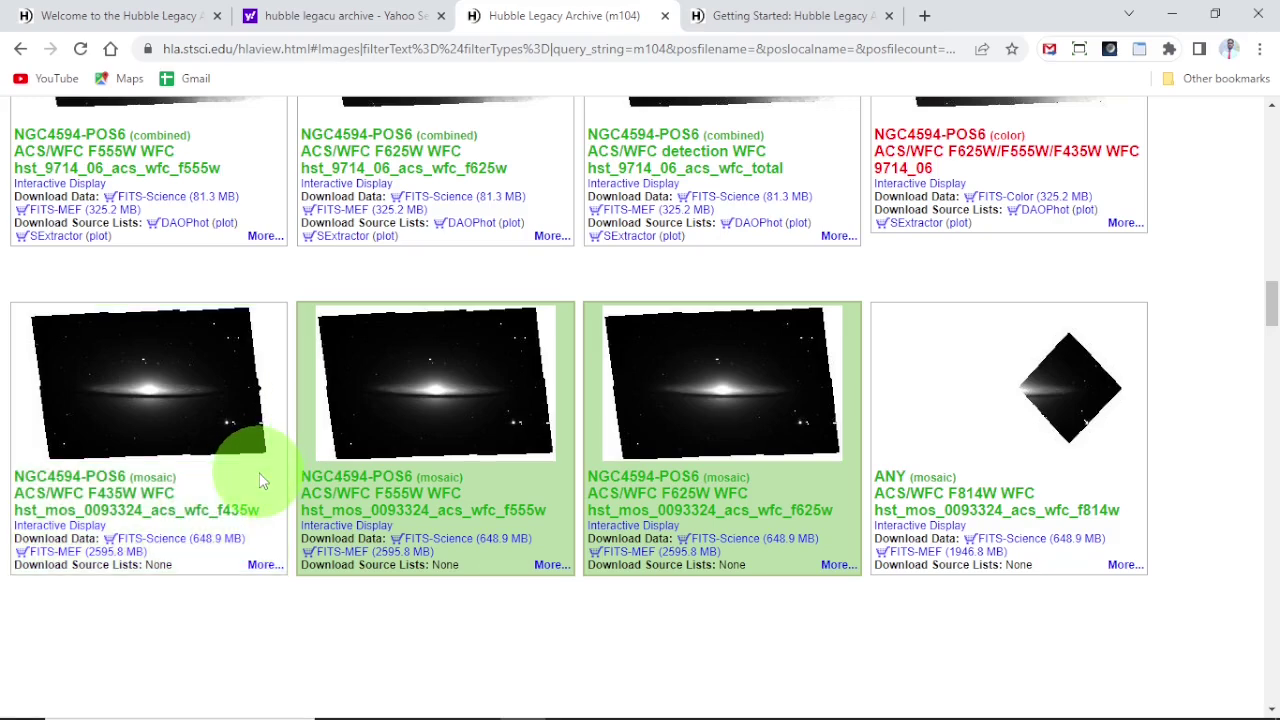
left_click(503, 477)
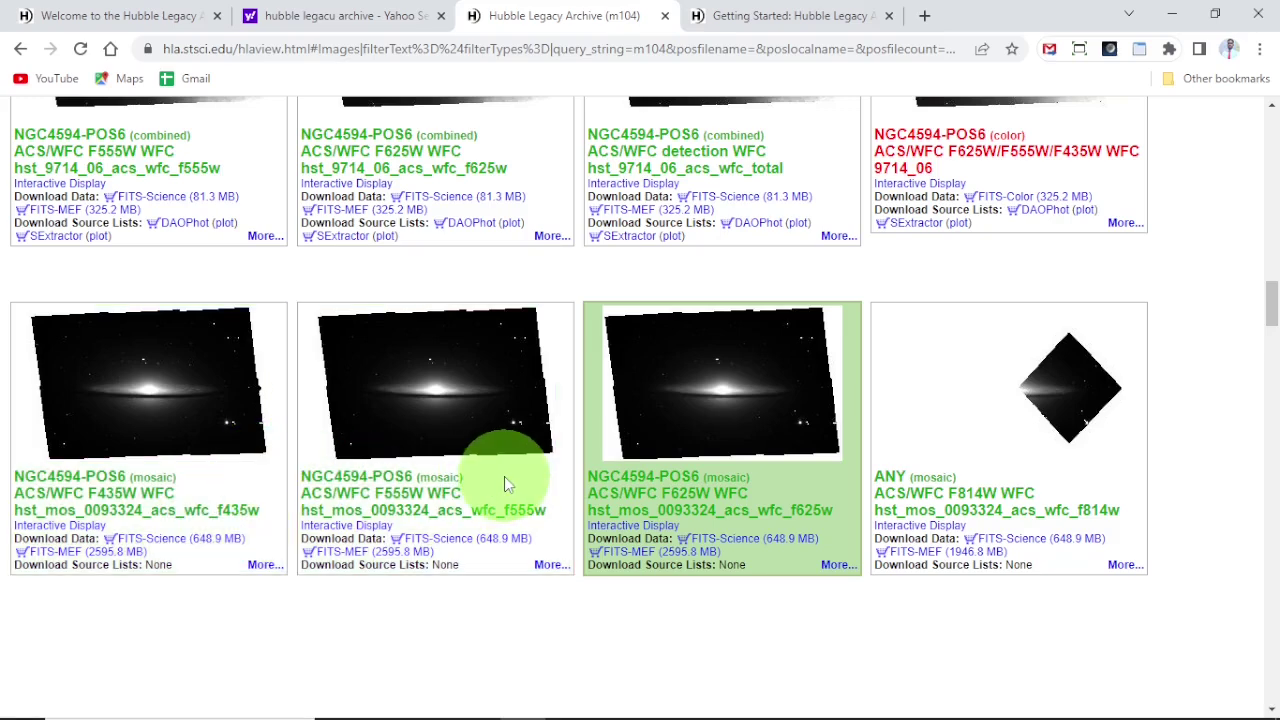
left_click(806, 483)
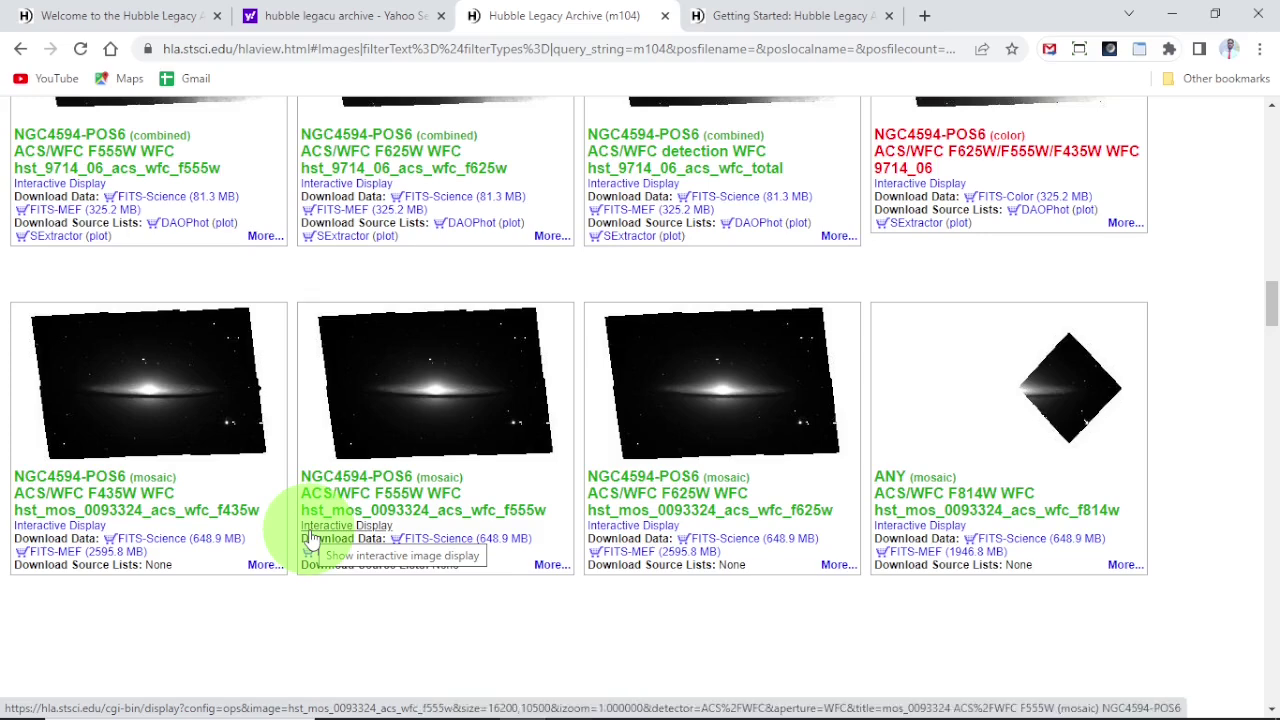
right_click(192, 466)
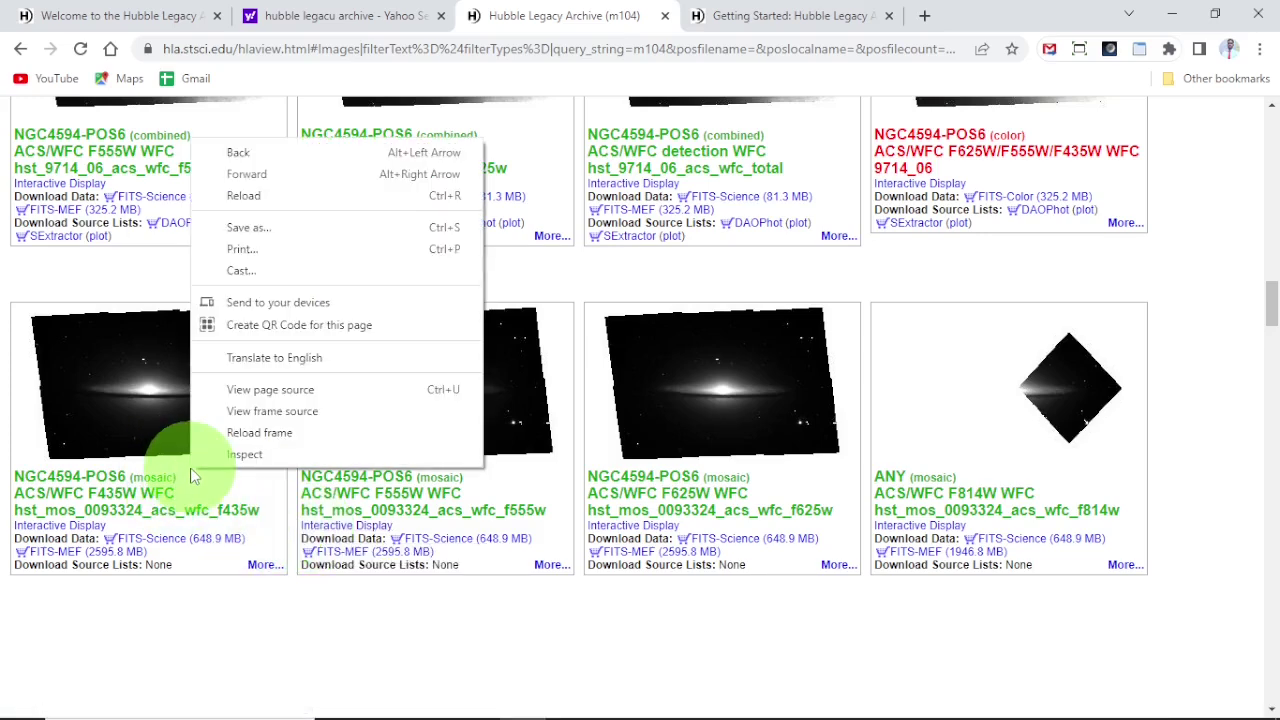
right_click(240, 484)
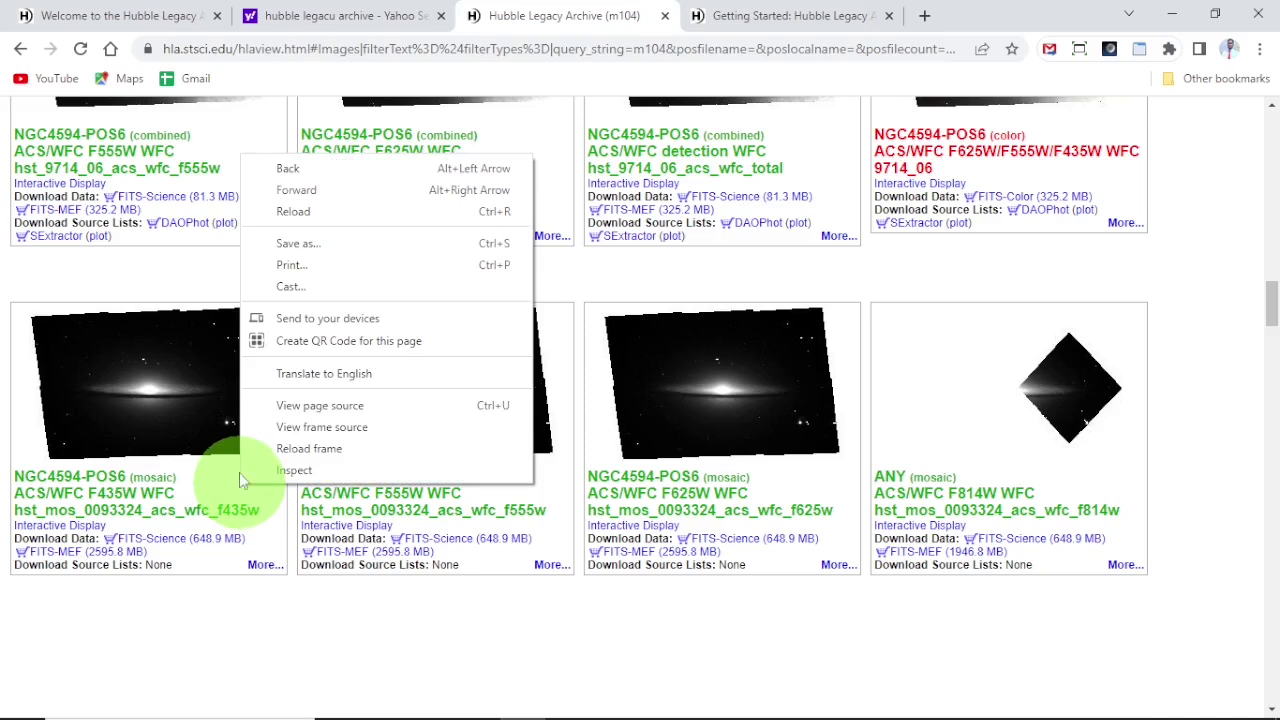
right_click(178, 314)
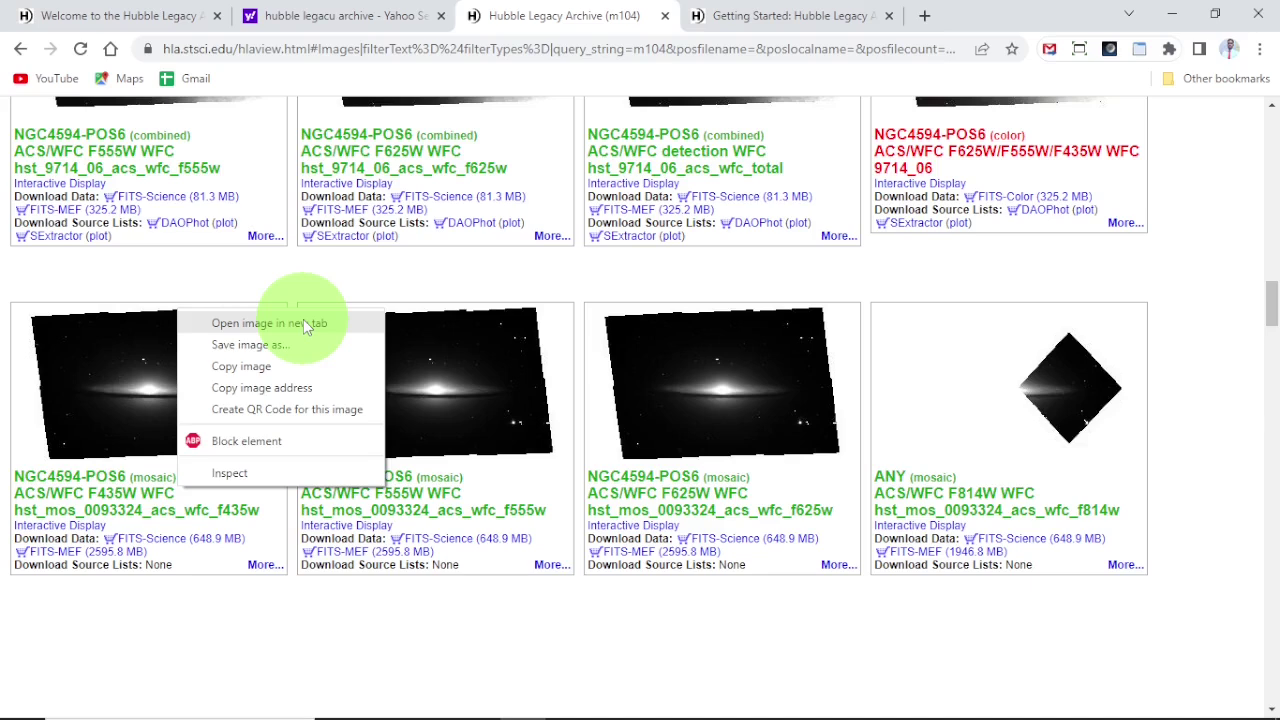
left_click(490, 347)
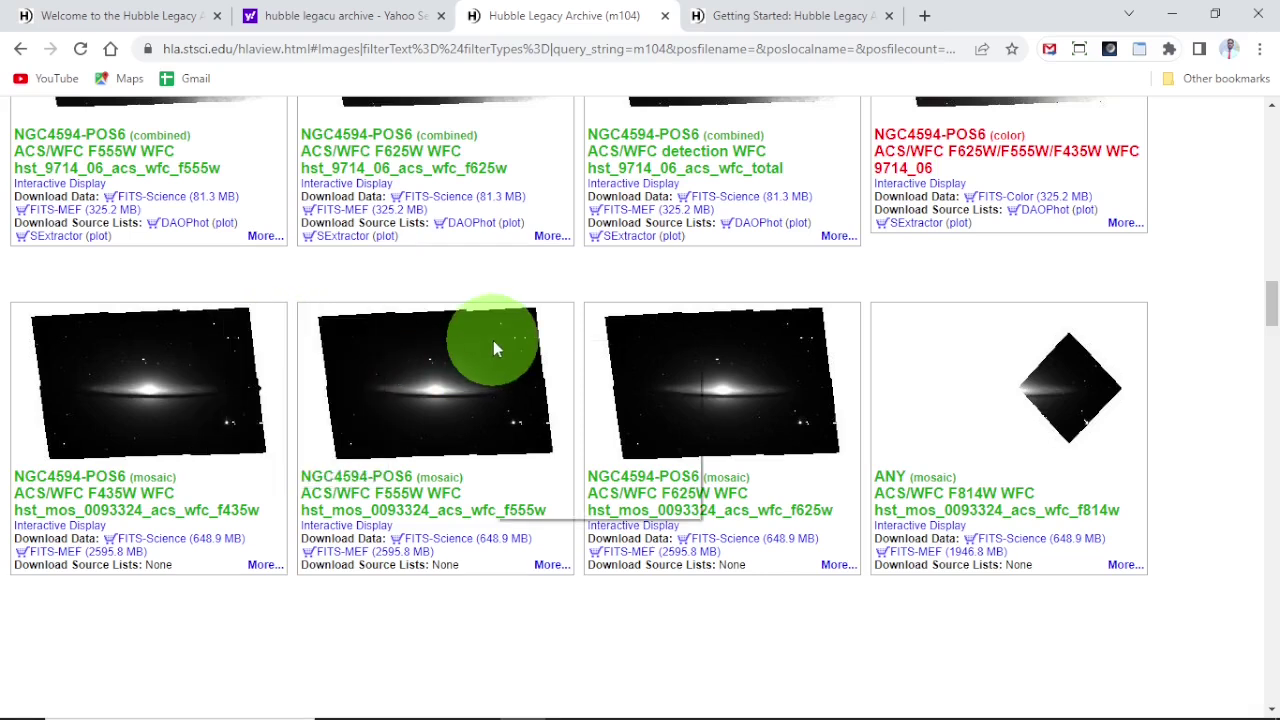
right_click(494, 344)
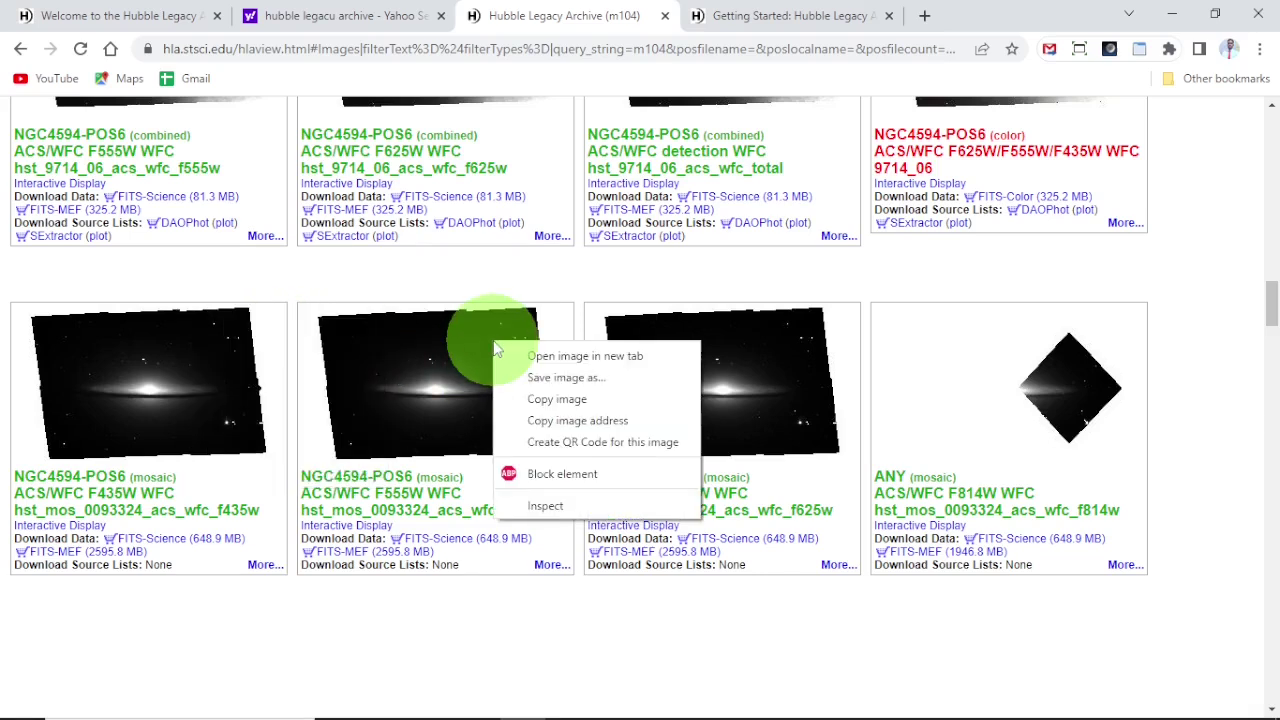
right_click(806, 345)
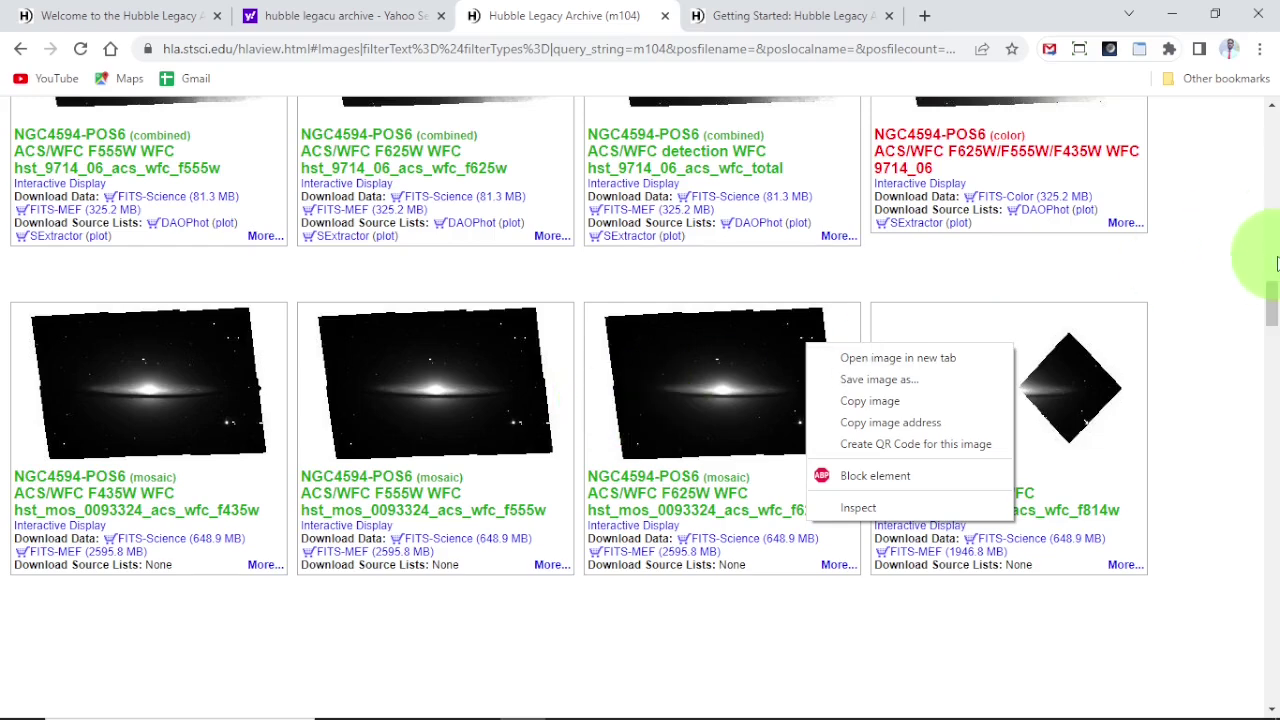
left_click(1272, 300)
Examine the neighbouring m104 previews, including the ANY F814W mosaic, the M104-DISK WFC3/UVIS mosaics and the color composite
scroll(1271, 290, "up", 2)
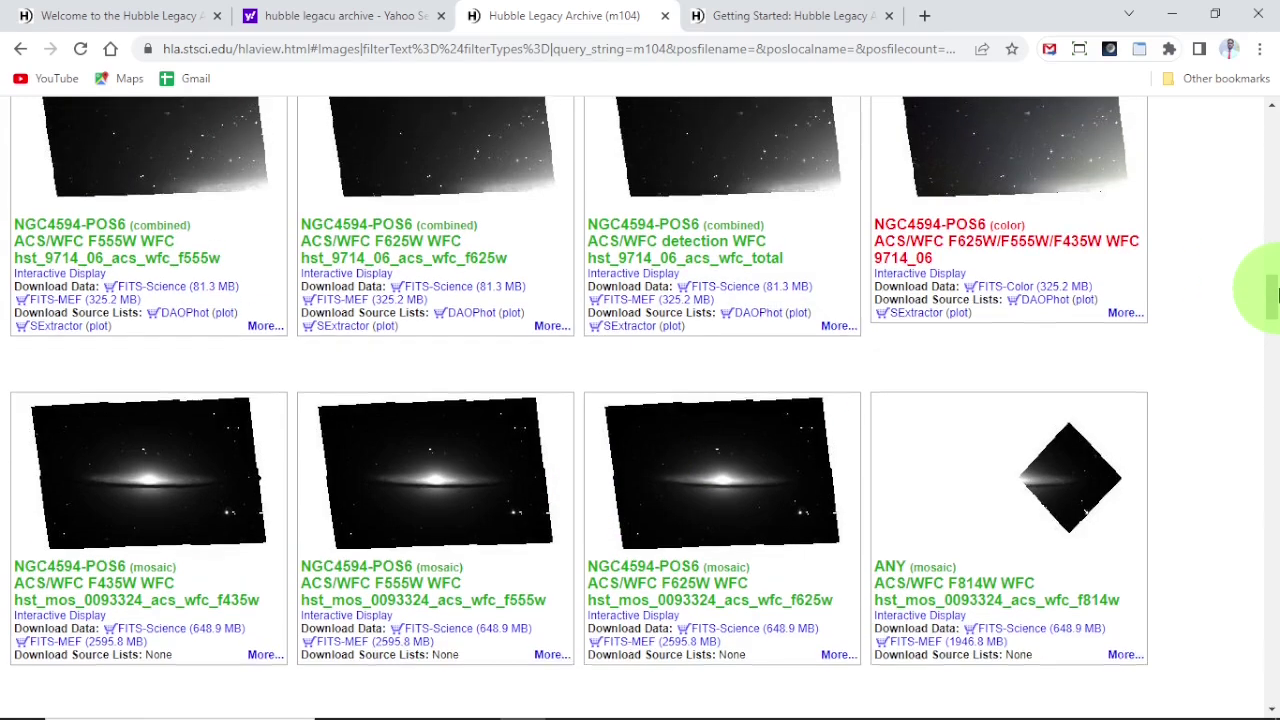
scroll(1272, 292, "down", 1)
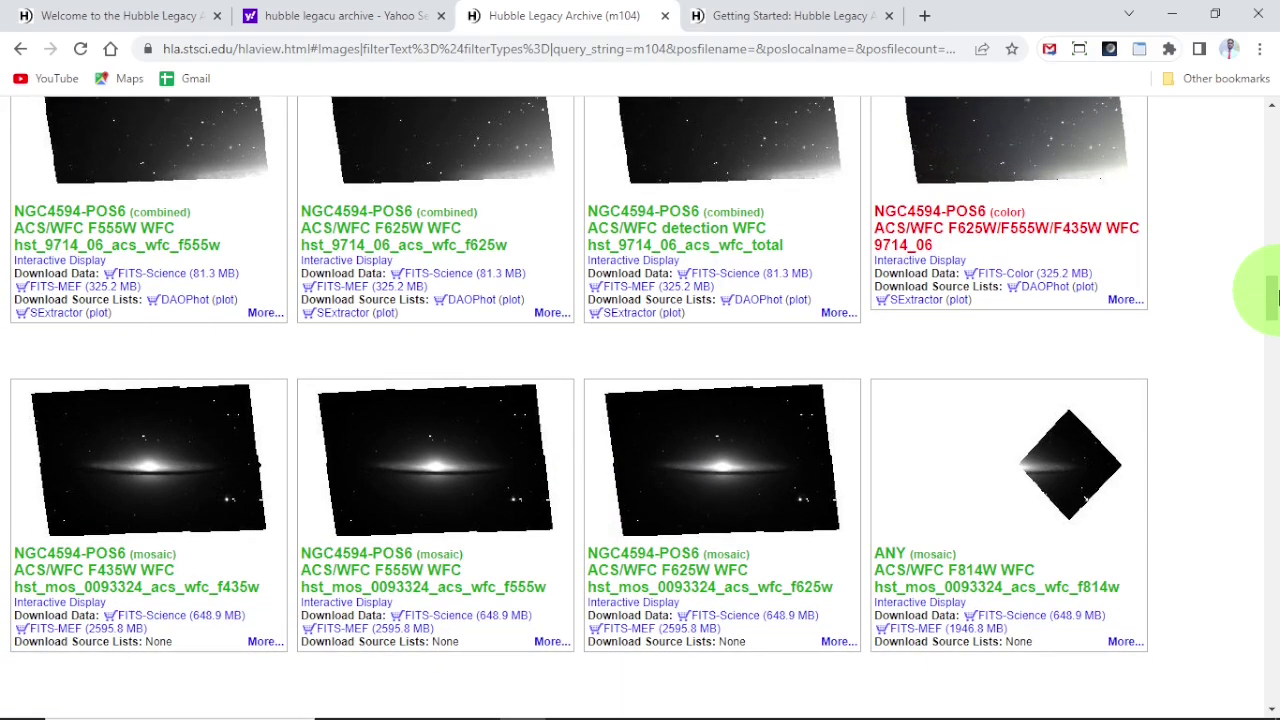
scroll(1272, 297, "down", 1)
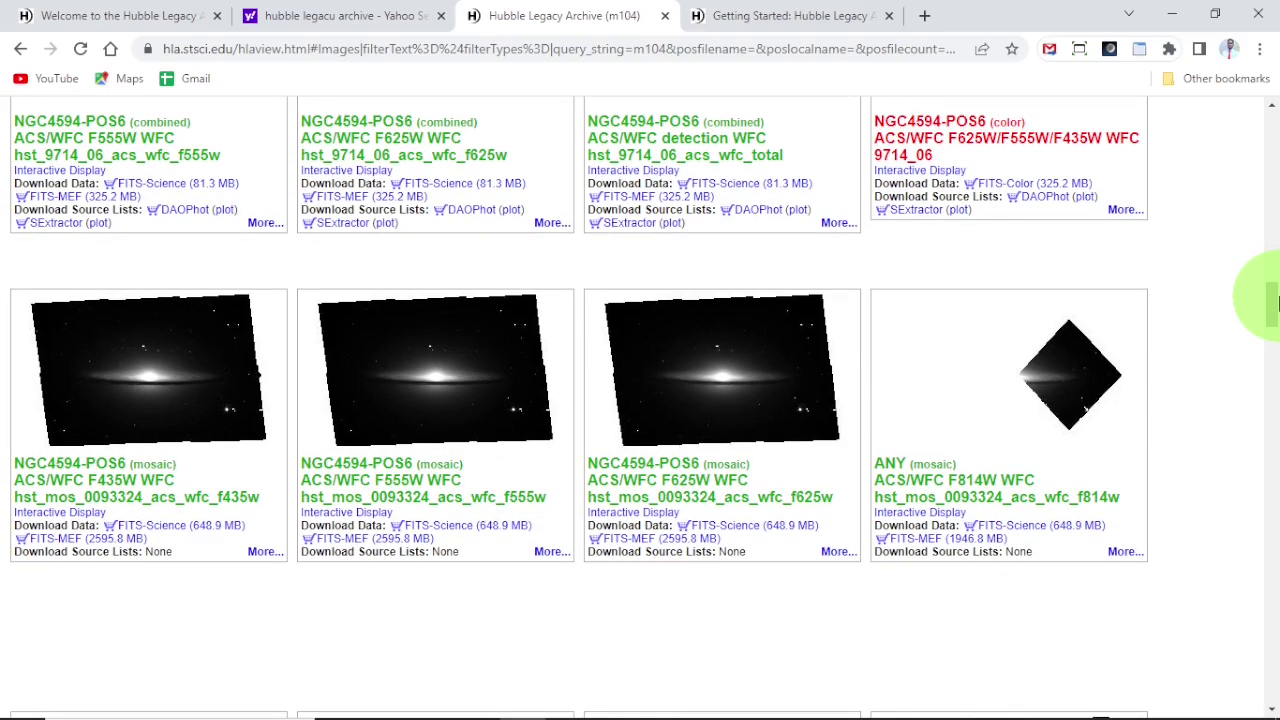
scroll(1270, 300, "down", 1)
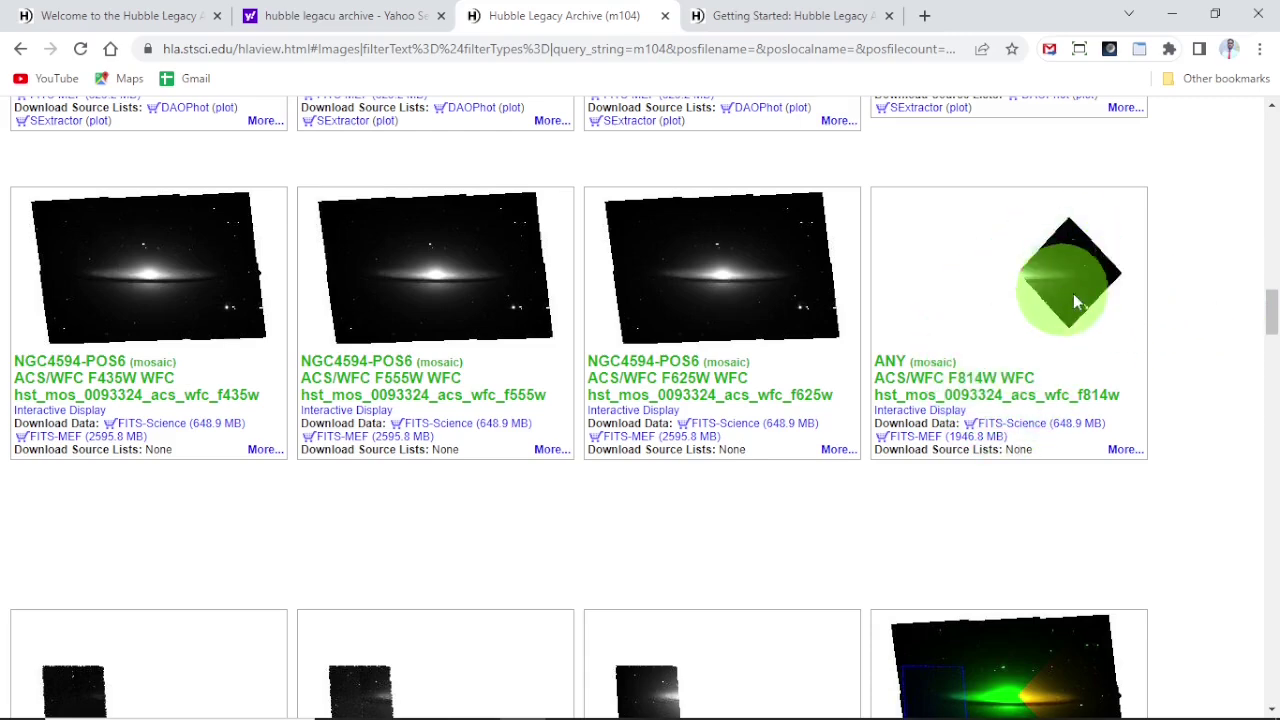
scroll(1270, 300, "down", 4)
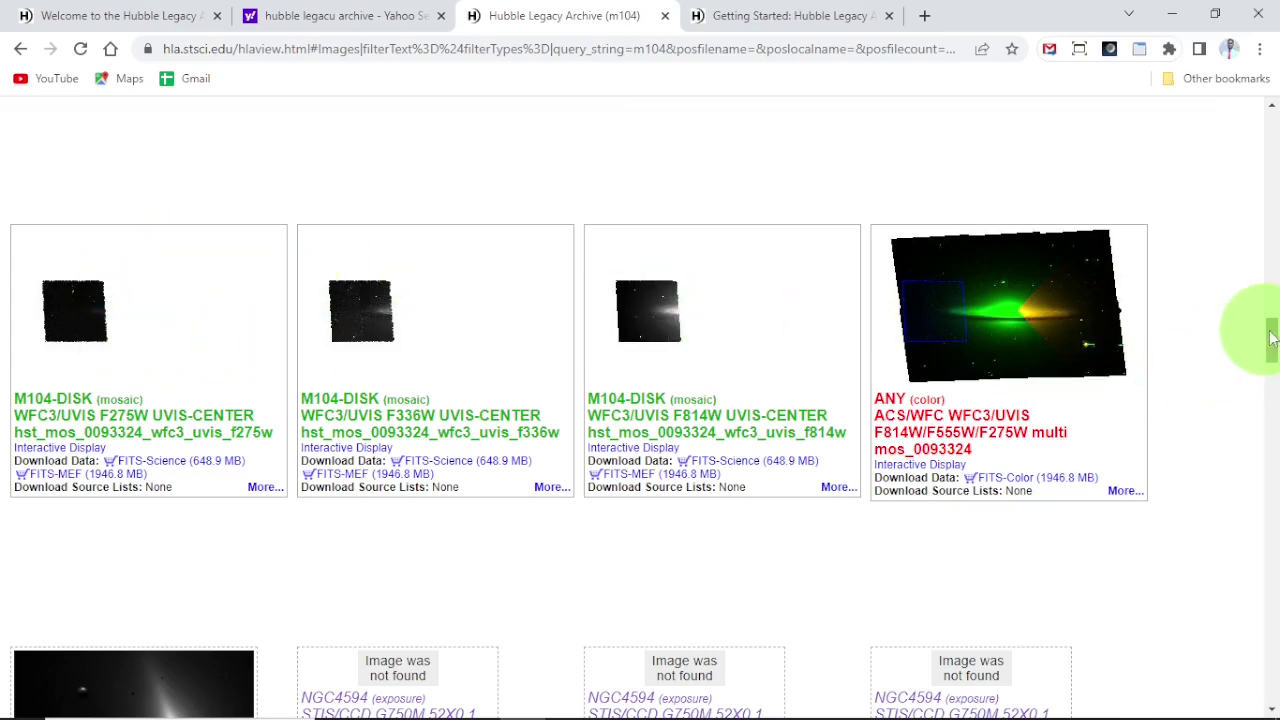
left_click_drag(1270, 338, 1272, 238)
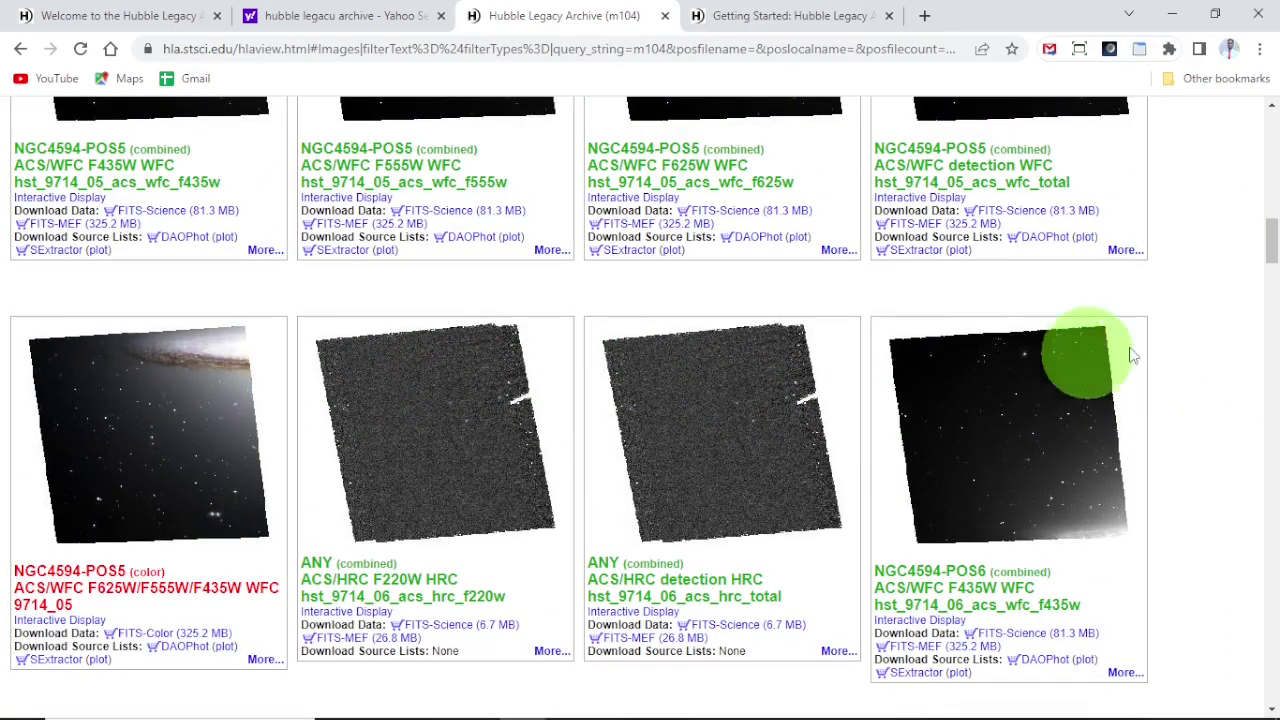
Replace the m104 query with ngc 4038 and run the search
left_click_drag(1272, 268, 1272, 128)
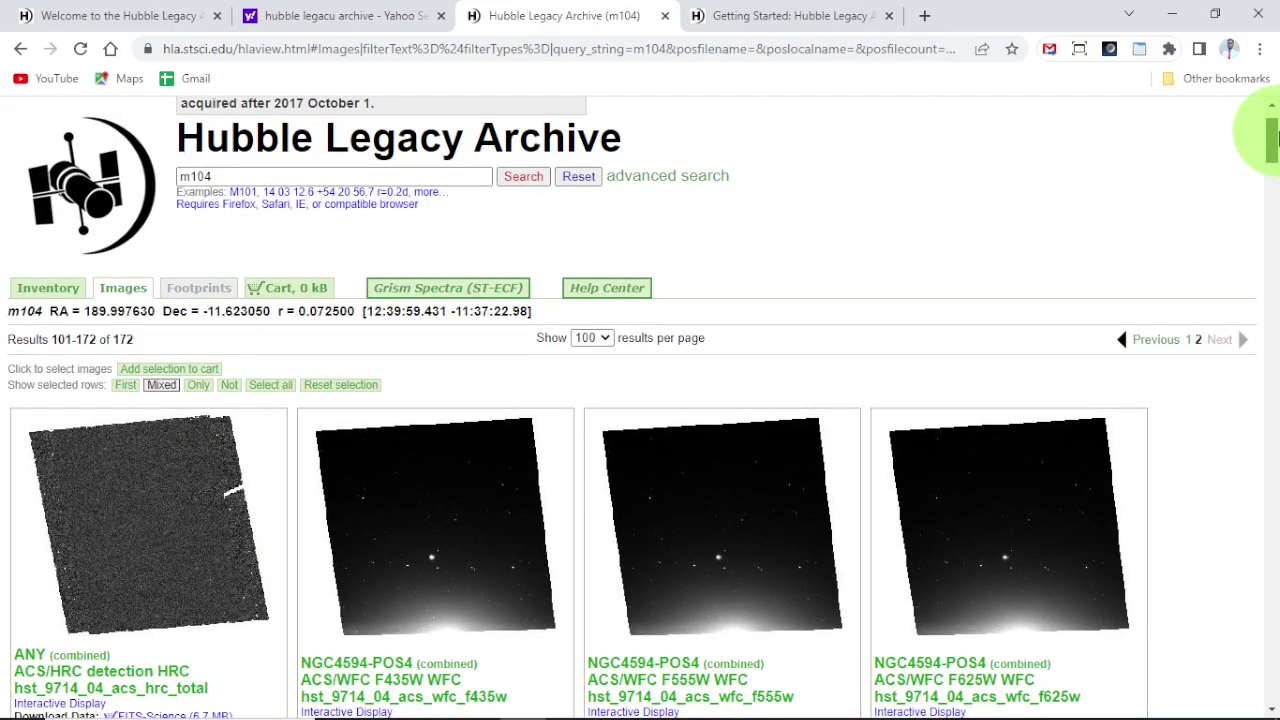
left_click(237, 176)
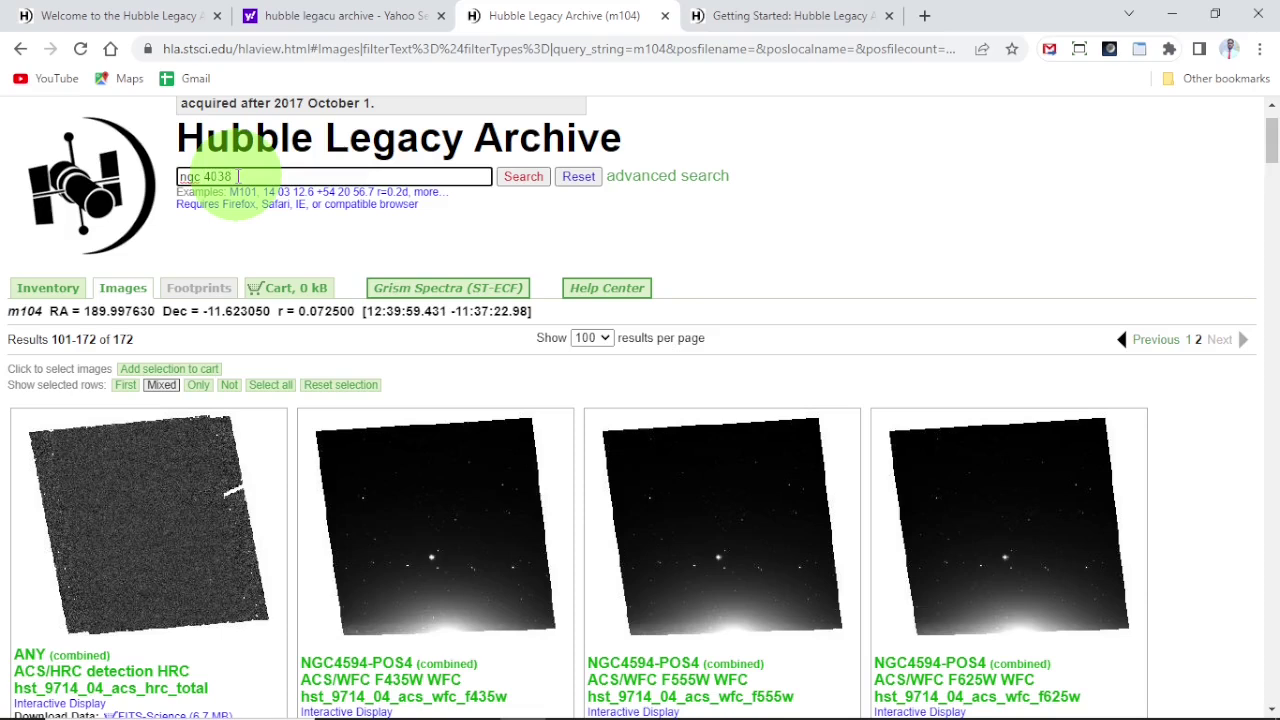
left_click(523, 176)
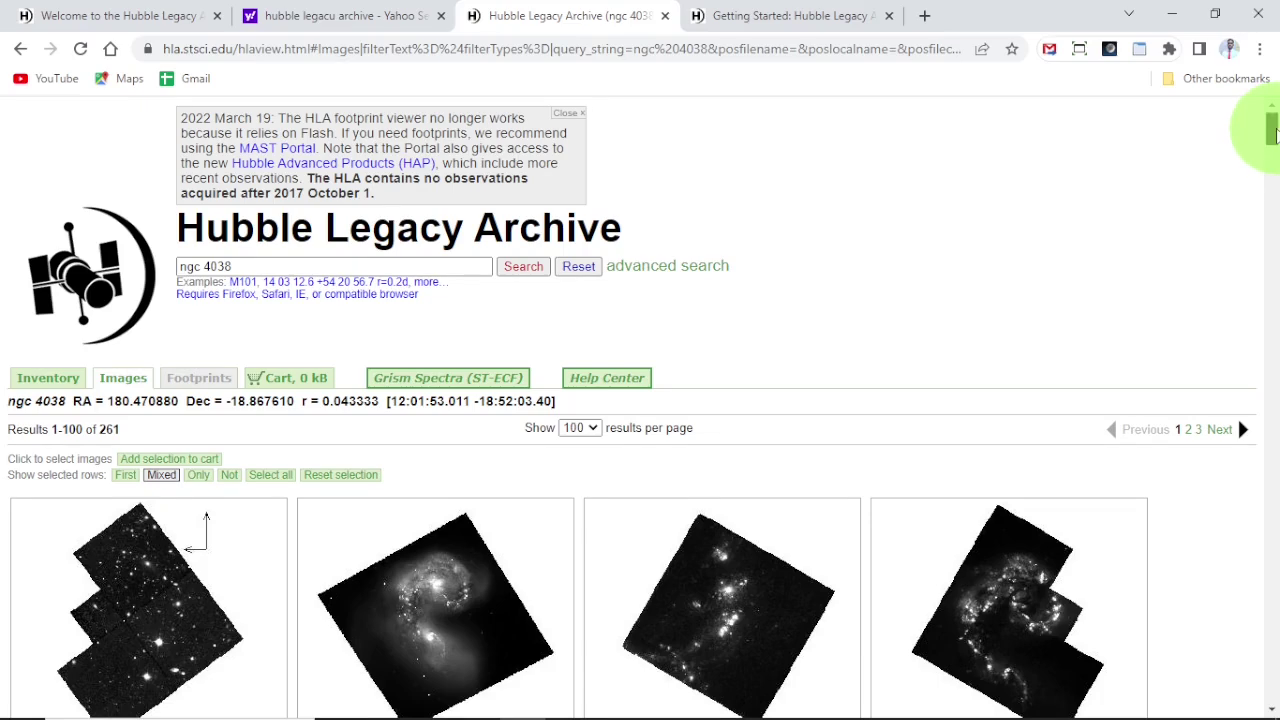
Select the combined N4038+39-MIDDLE ACS/WFC images for the F435W, F550M, F658N and F814W filters
left_click_drag(1271, 128, 1273, 150)
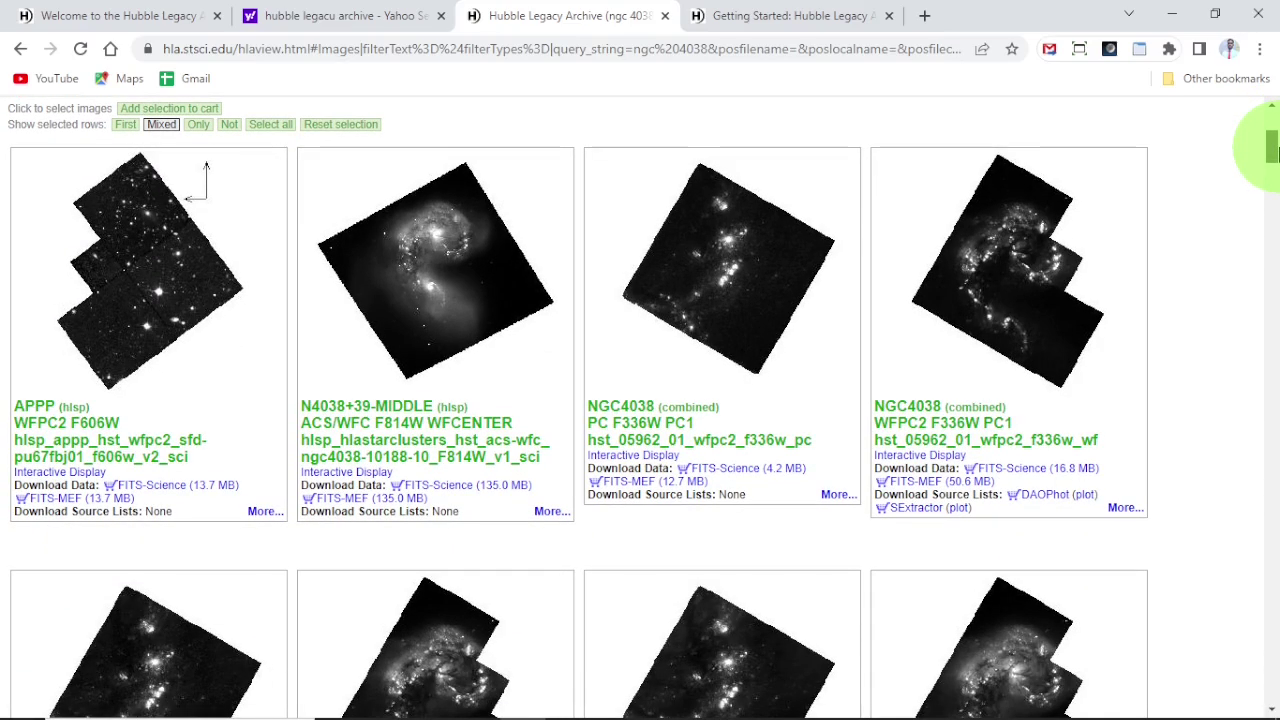
left_click_drag(1278, 152, 1273, 321)
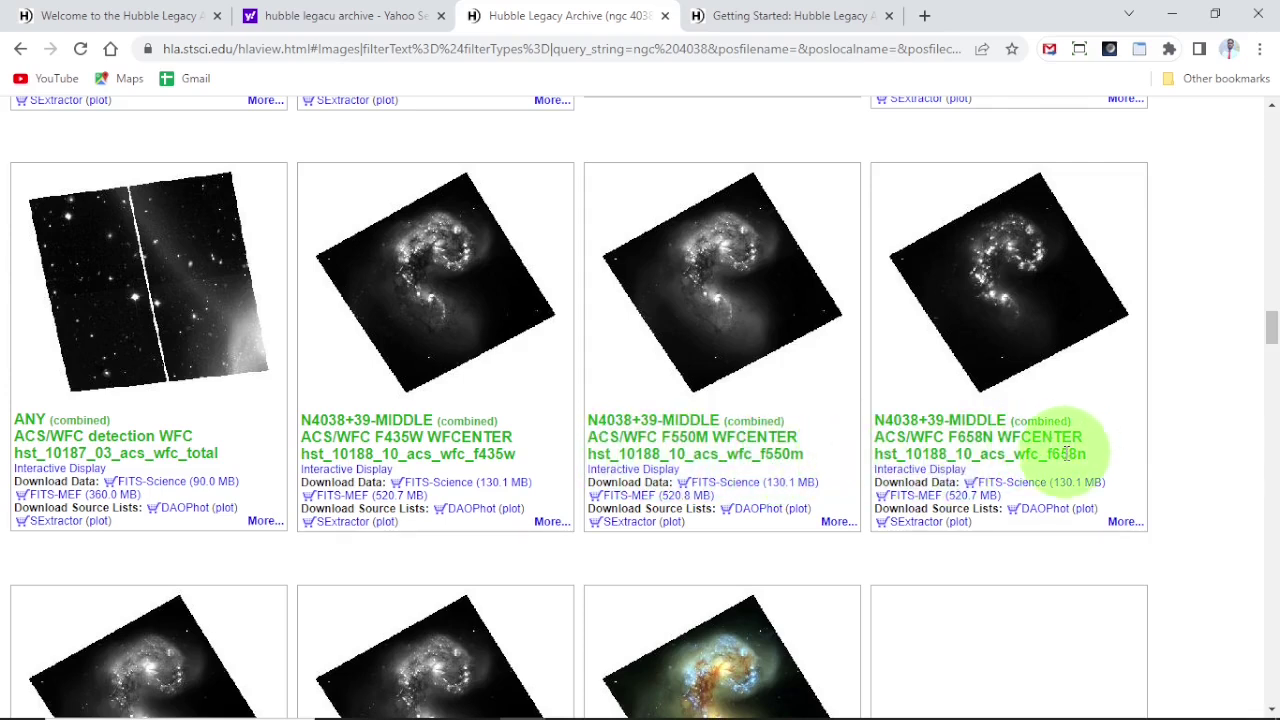
left_click_drag(1271, 323, 1271, 341)
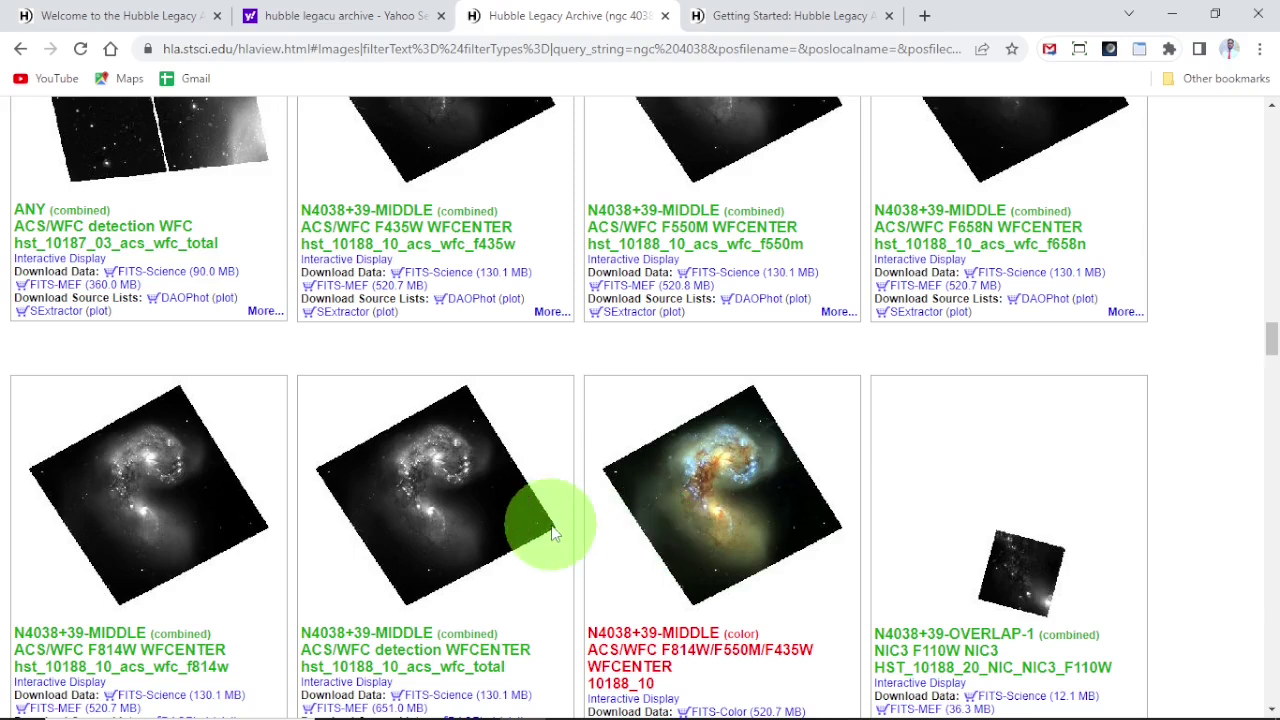
left_click(535, 190)
left_click(776, 173)
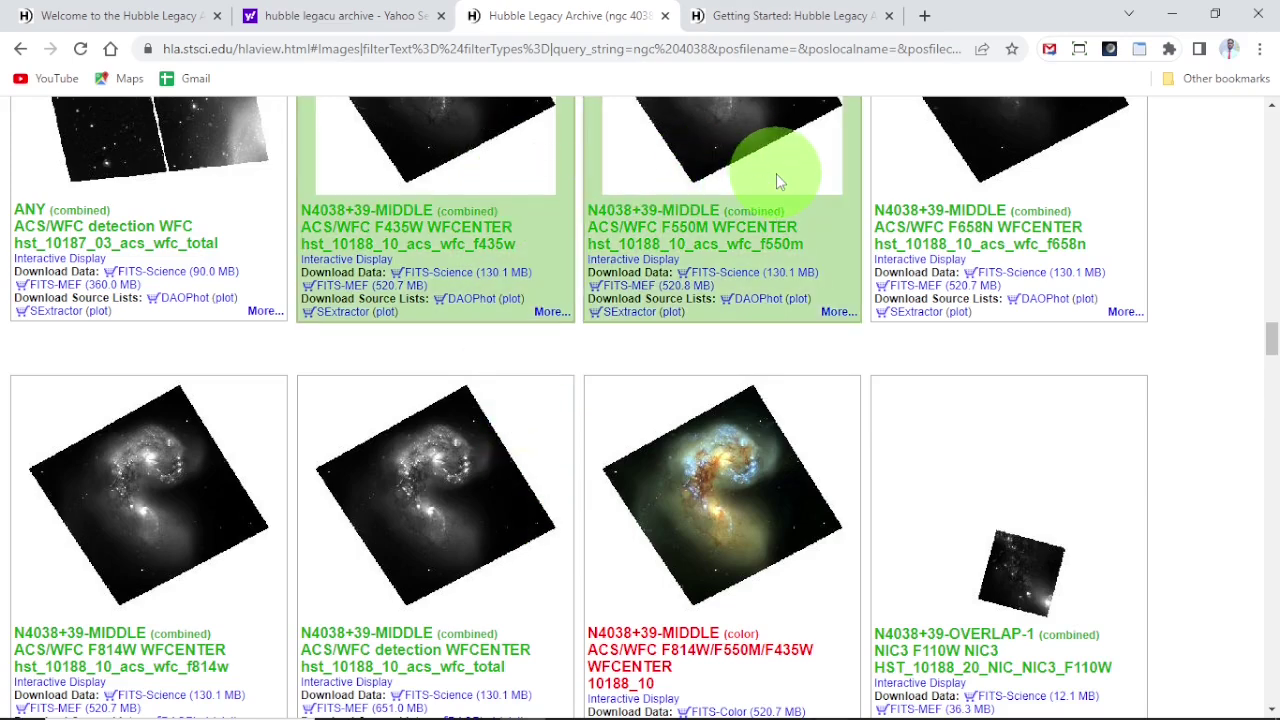
left_click(951, 214)
left_click(233, 423)
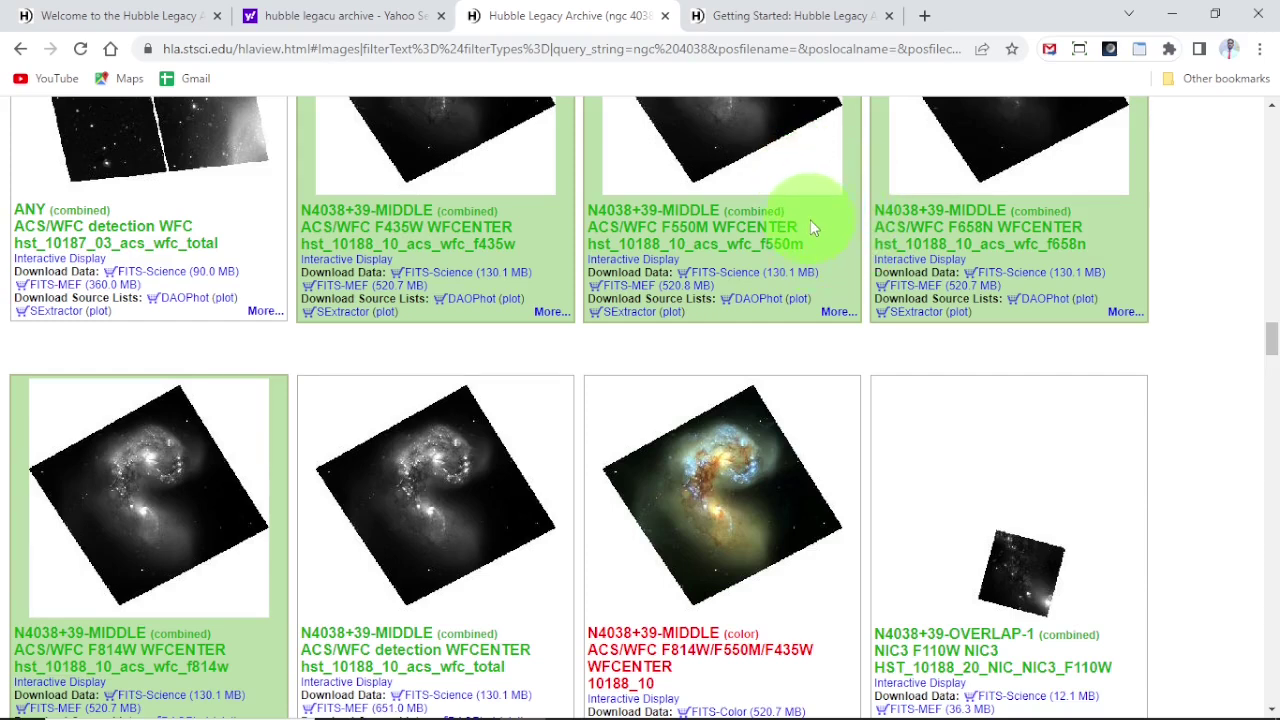
Look over the ngc 4038 results and deselect the N4038+39-MIDDLE F435W, F550M and F658N images
left_click(465, 150)
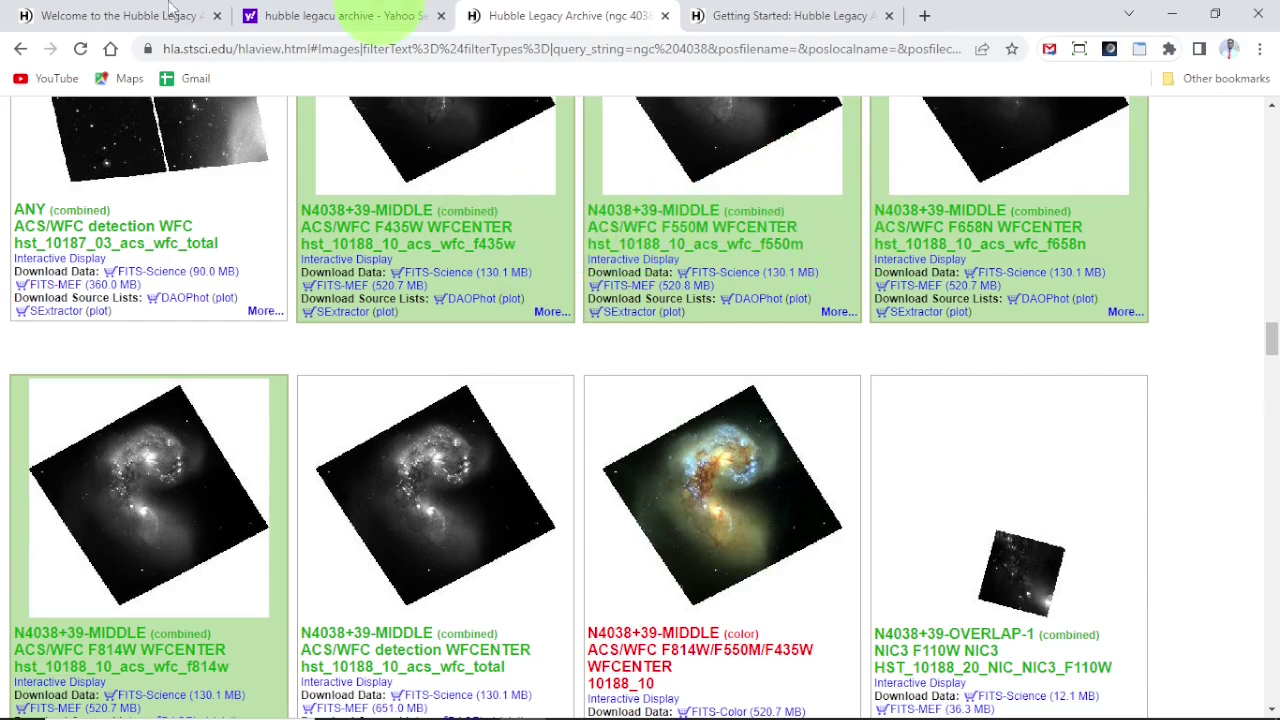
left_click(660, 556)
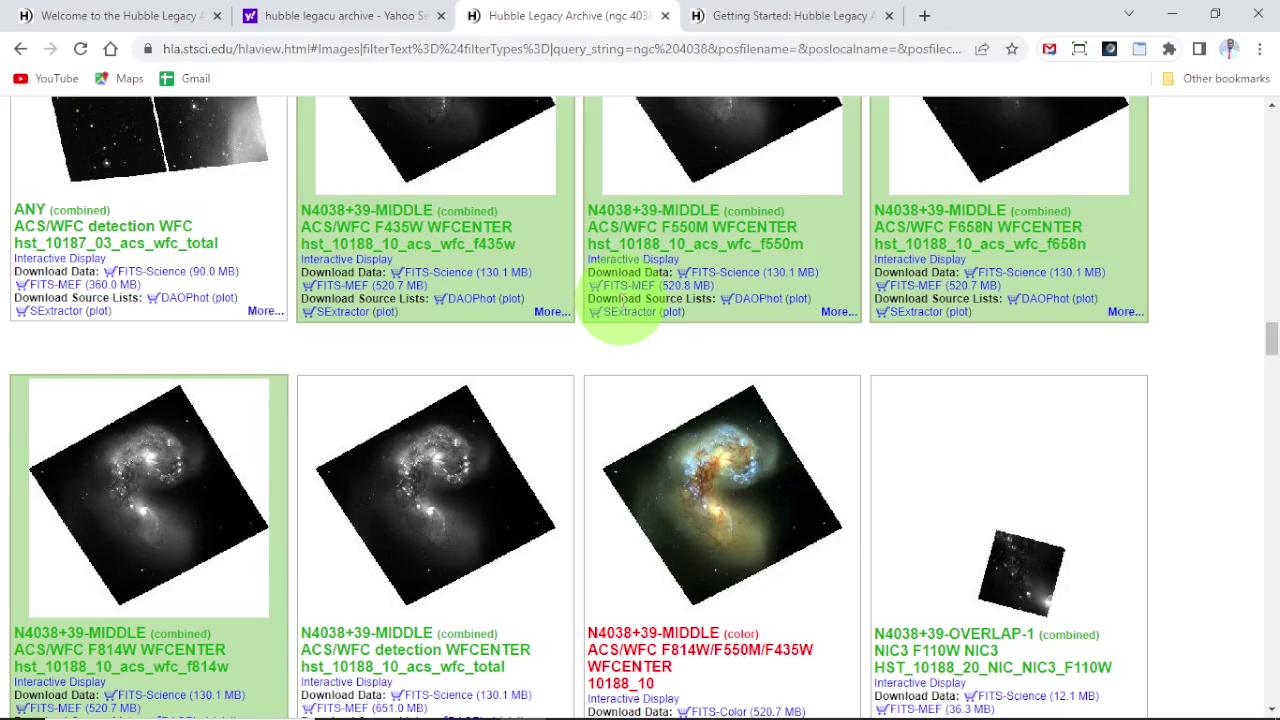
left_click_drag(1271, 342, 1274, 170)
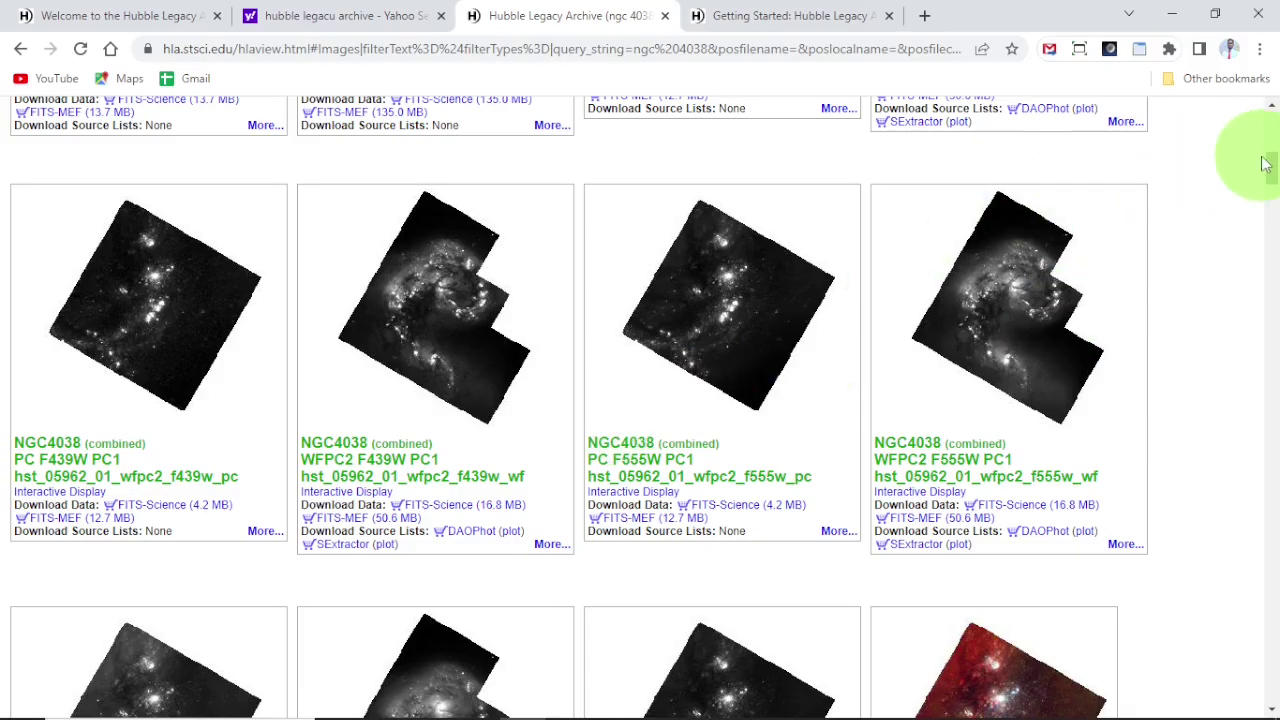
left_click_drag(1275, 168, 1271, 323)
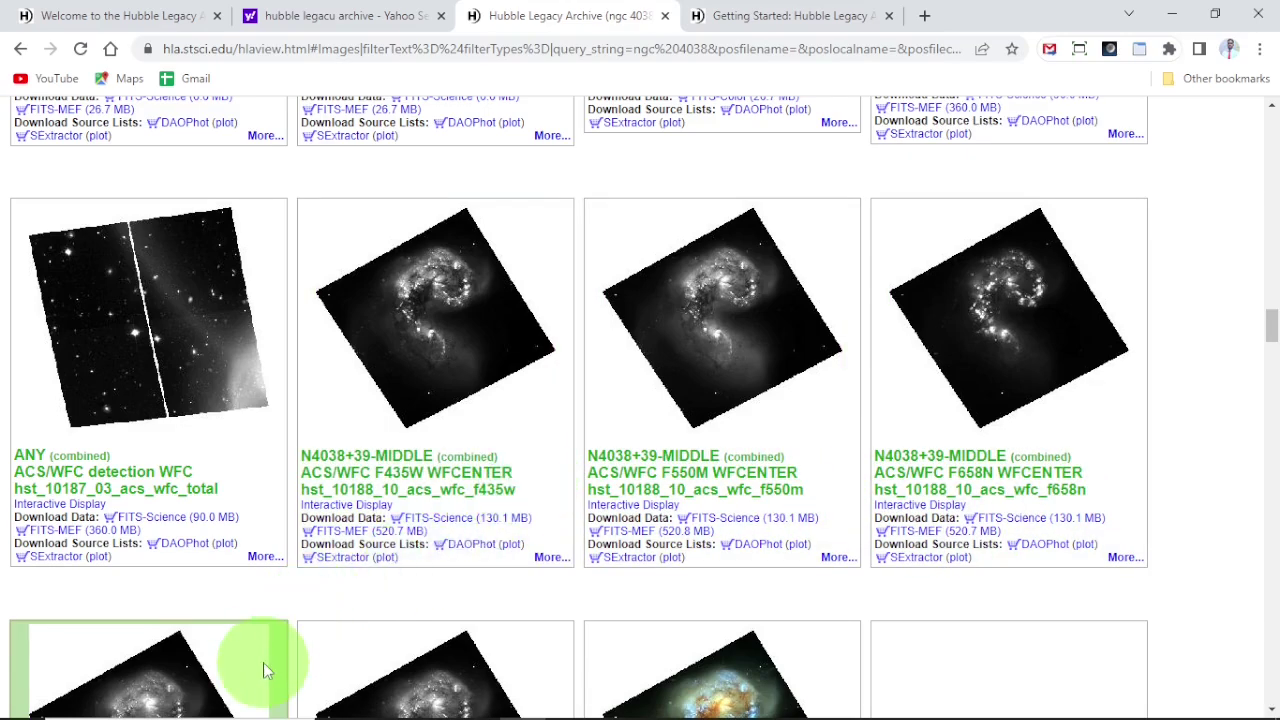
Replace the ngc 4038 query with ngc1300 and run the search
left_click_drag(1271, 322, 1271, 125)
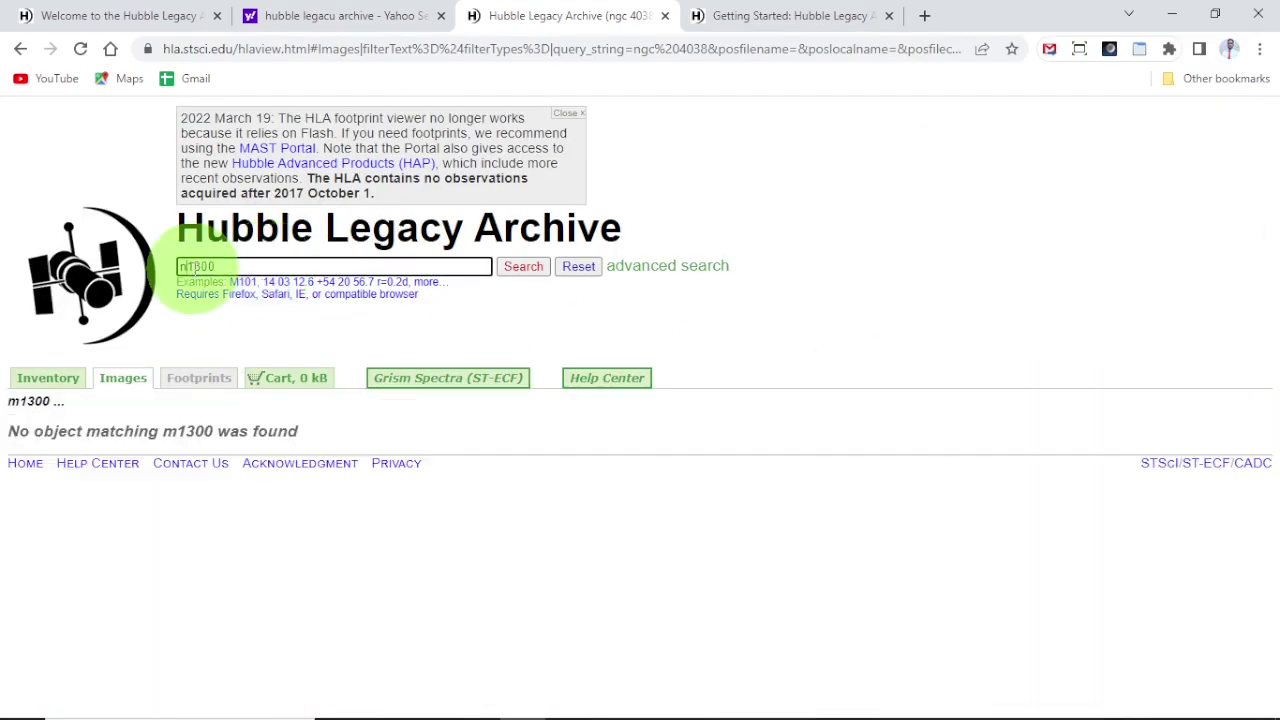
type("ngc 1300")
left_click(522, 267)
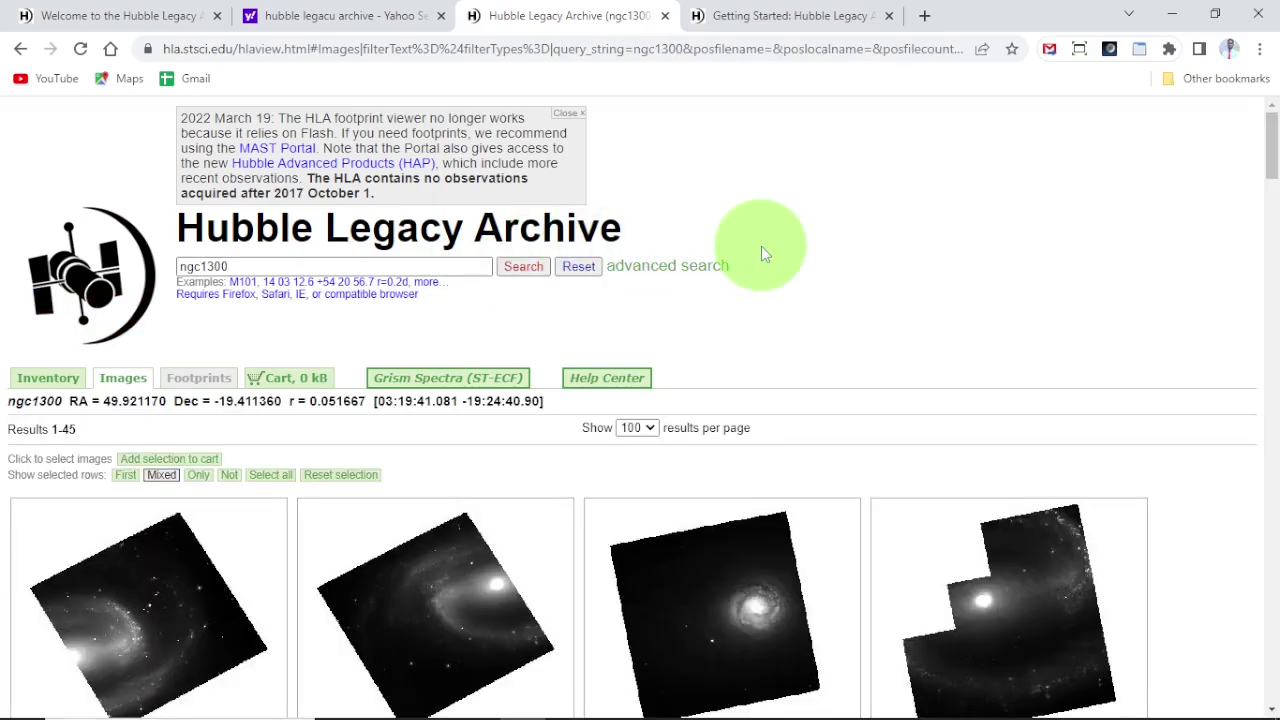
Select the NGC1300-POS2 ACS/WFC mosaic images for the F435W, F555W, F658N and F814W filters
left_click_drag(1272, 147, 1275, 318)
left_click_drag(1276, 322, 1276, 445)
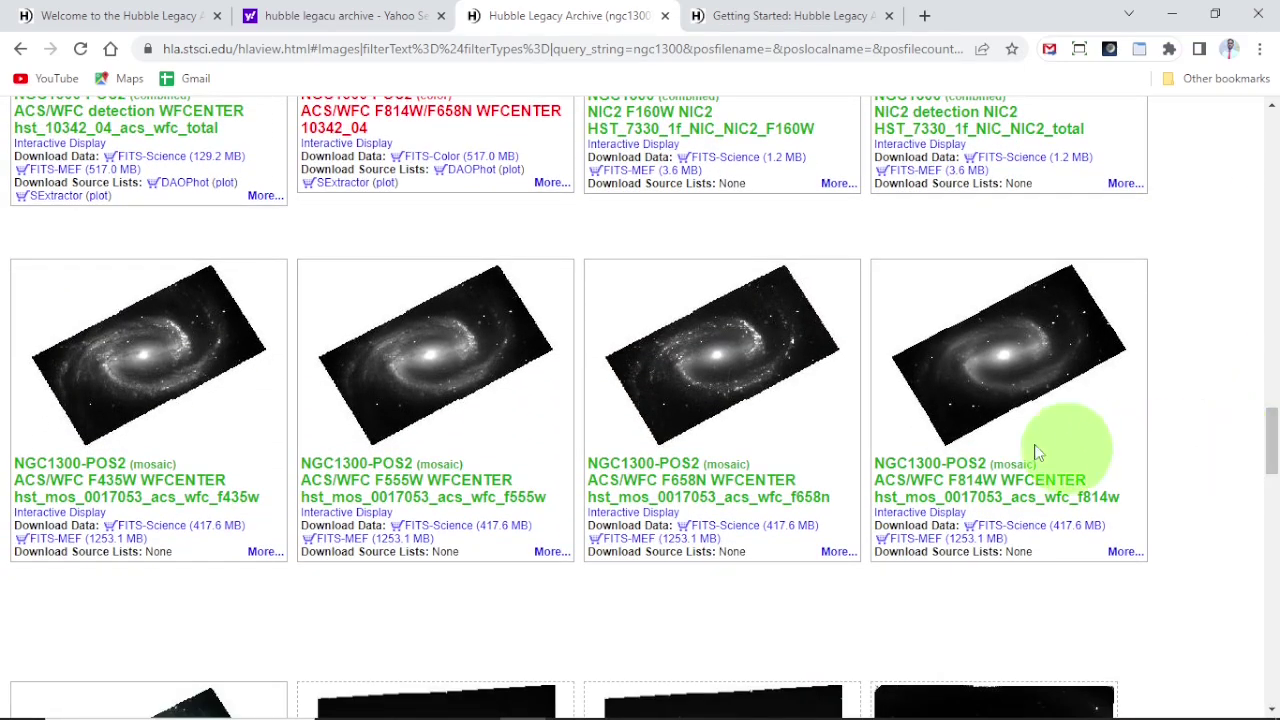
left_click(243, 308)
left_click(401, 338)
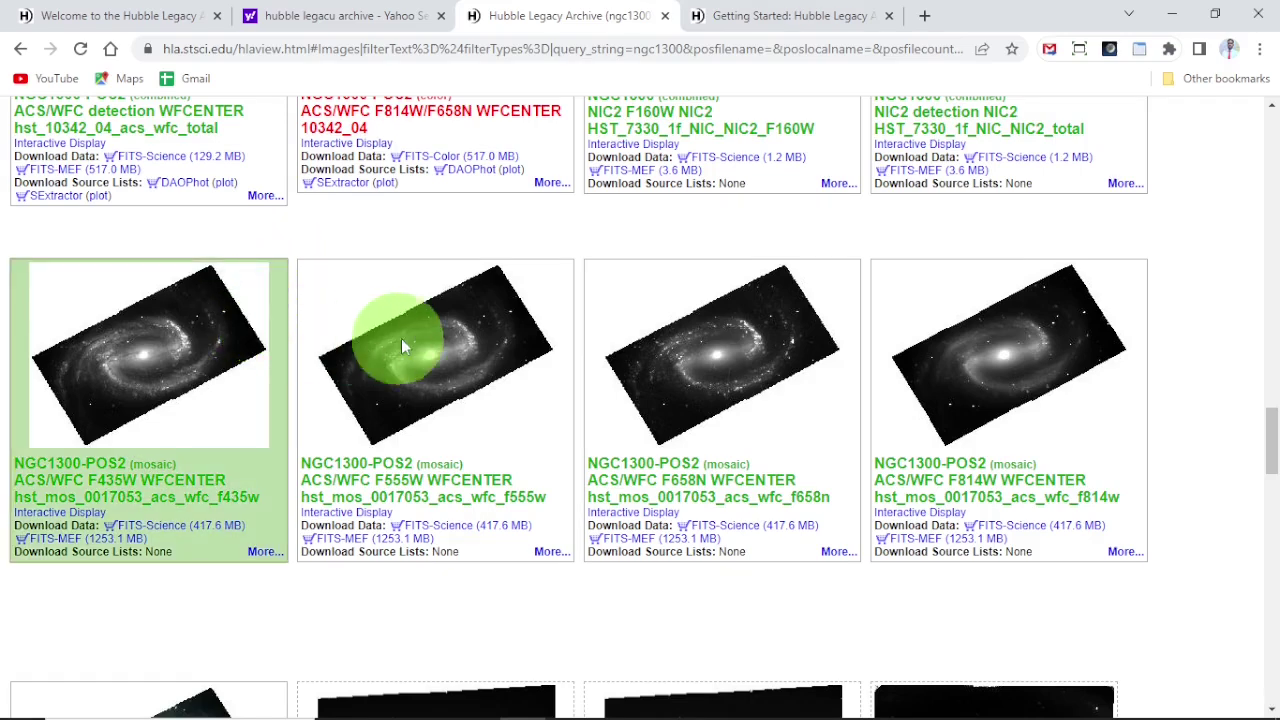
left_click(737, 304)
left_click(1000, 318)
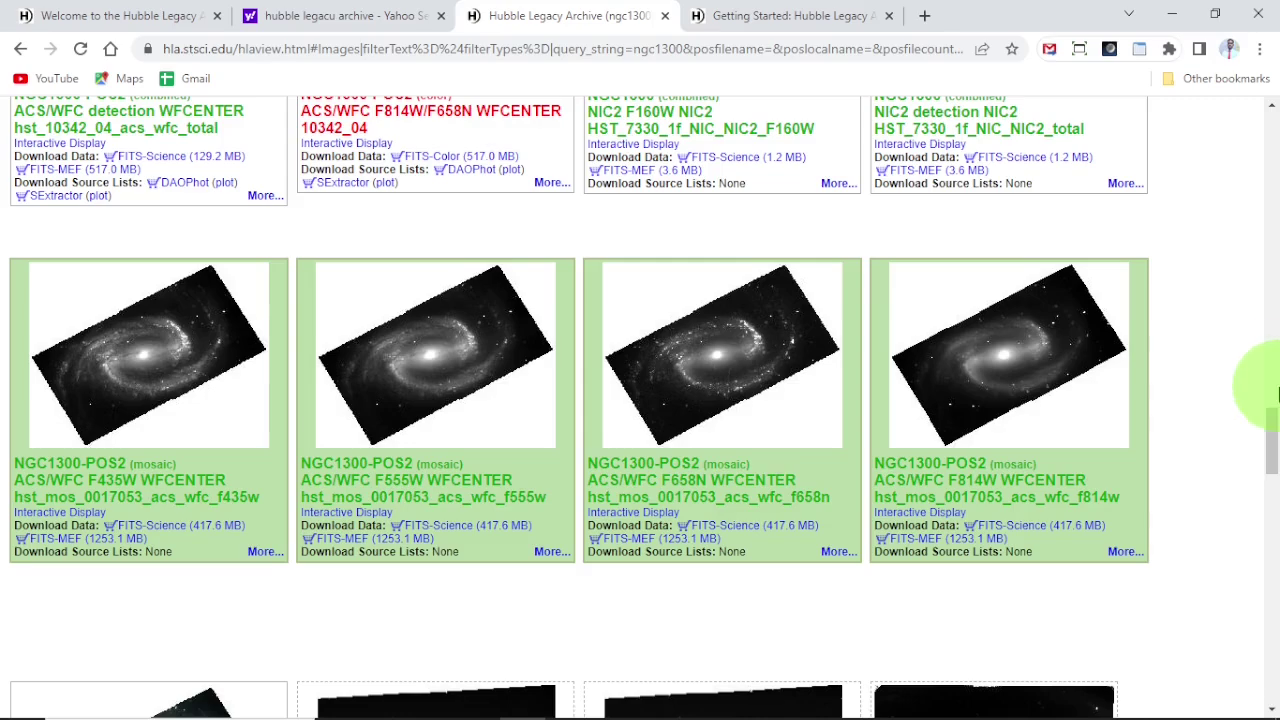
left_click_drag(1276, 435, 1276, 434)
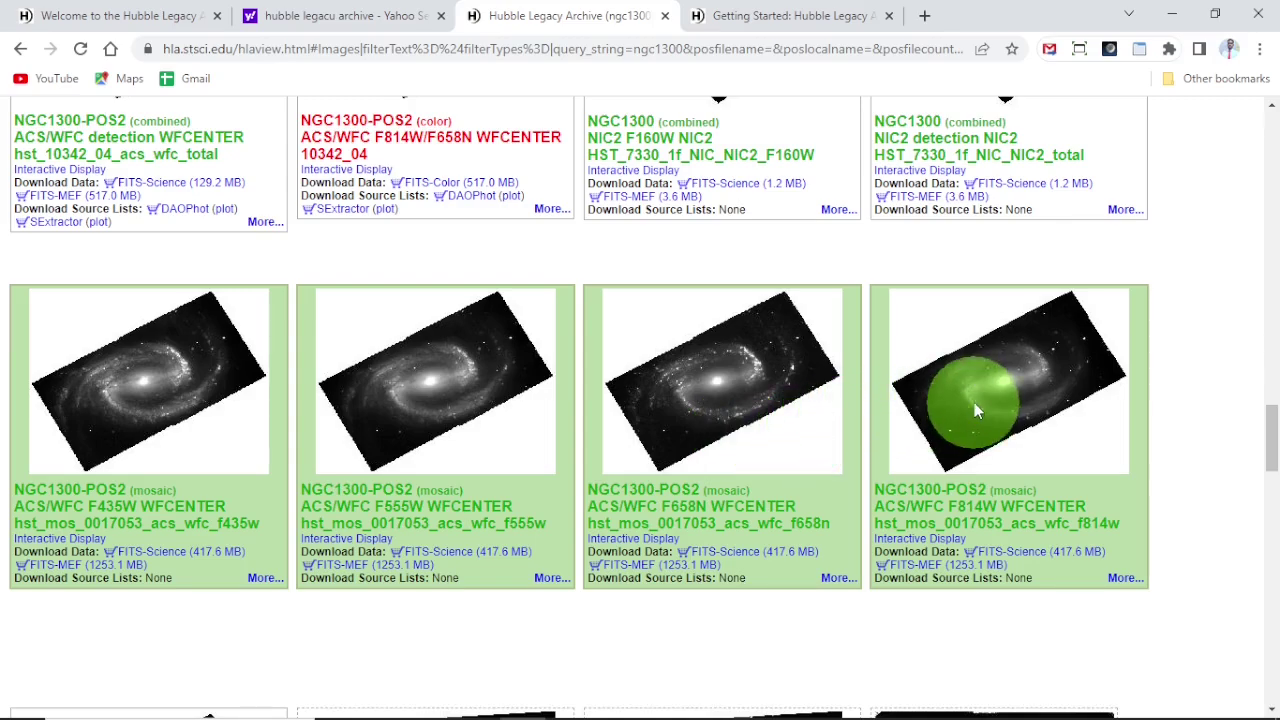
Replace the ngc1300 query with arp 273 and run the search
left_click_drag(1270, 432, 1248, 156)
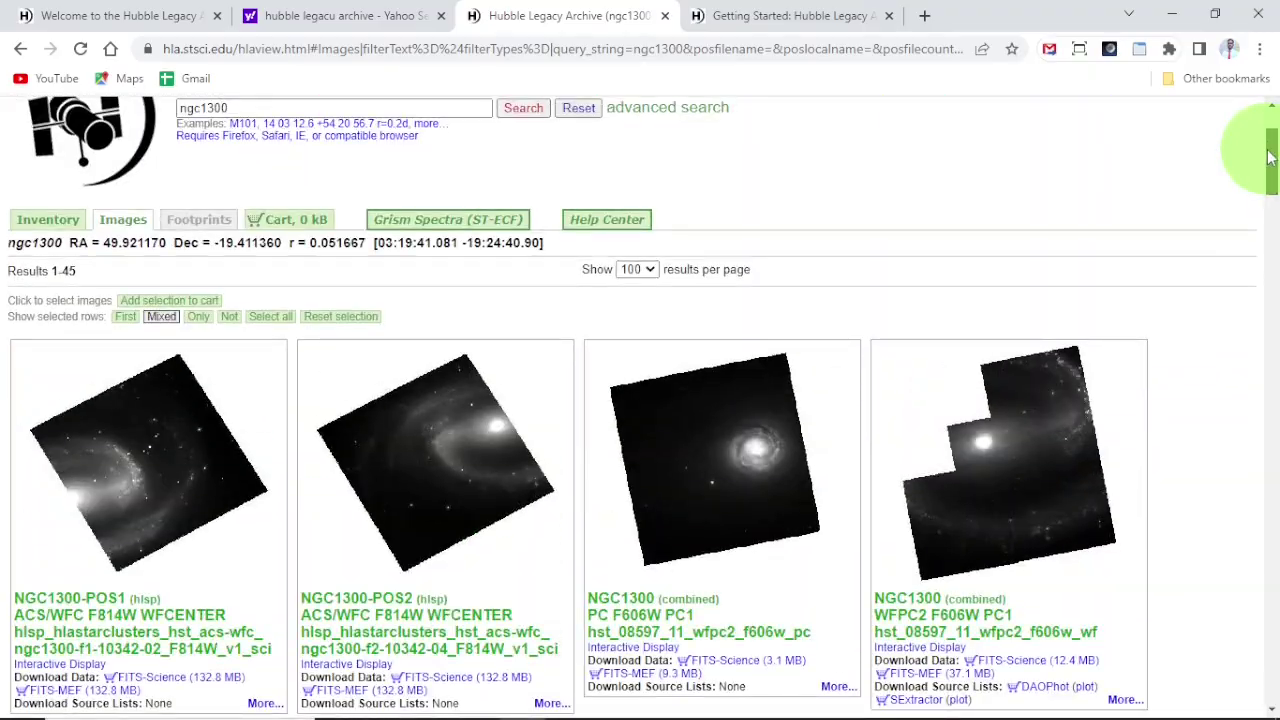
left_click(422, 107)
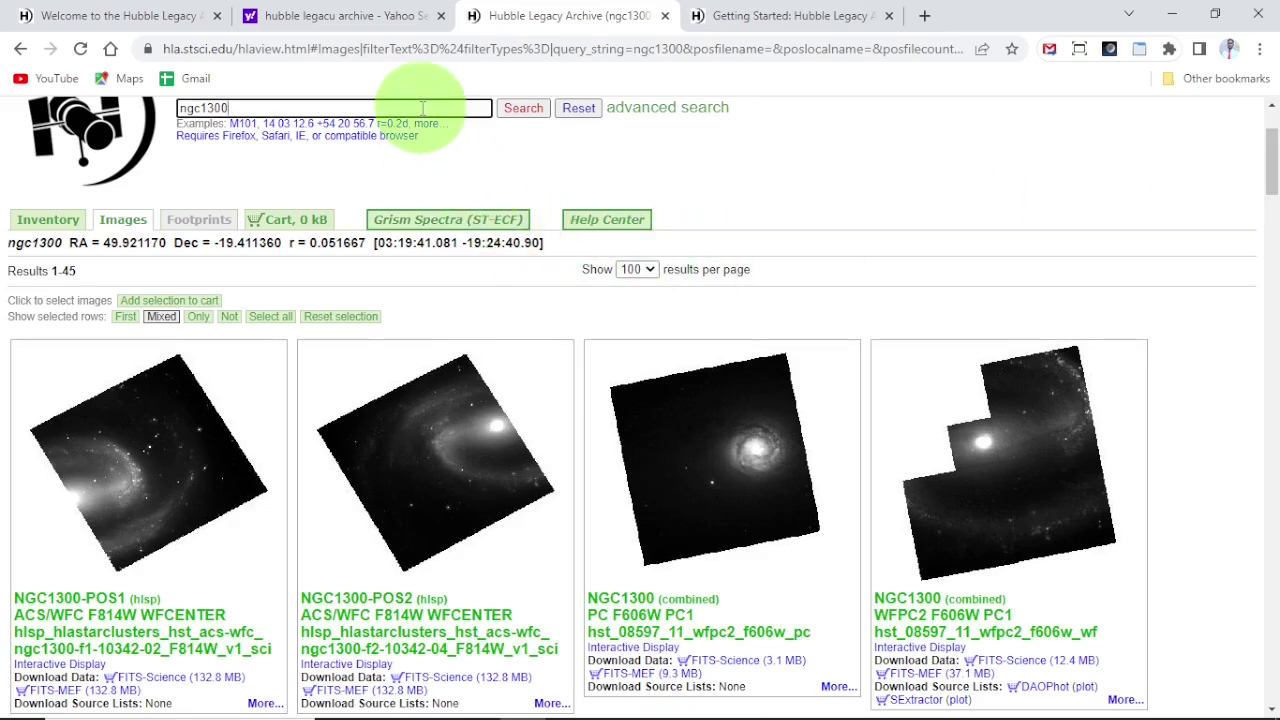
key("BackSpace")
key("BackSpace")
key("BackSpace")
key("BackSpace")
key("BackSpace")
key("BackSpace")
type("arp")
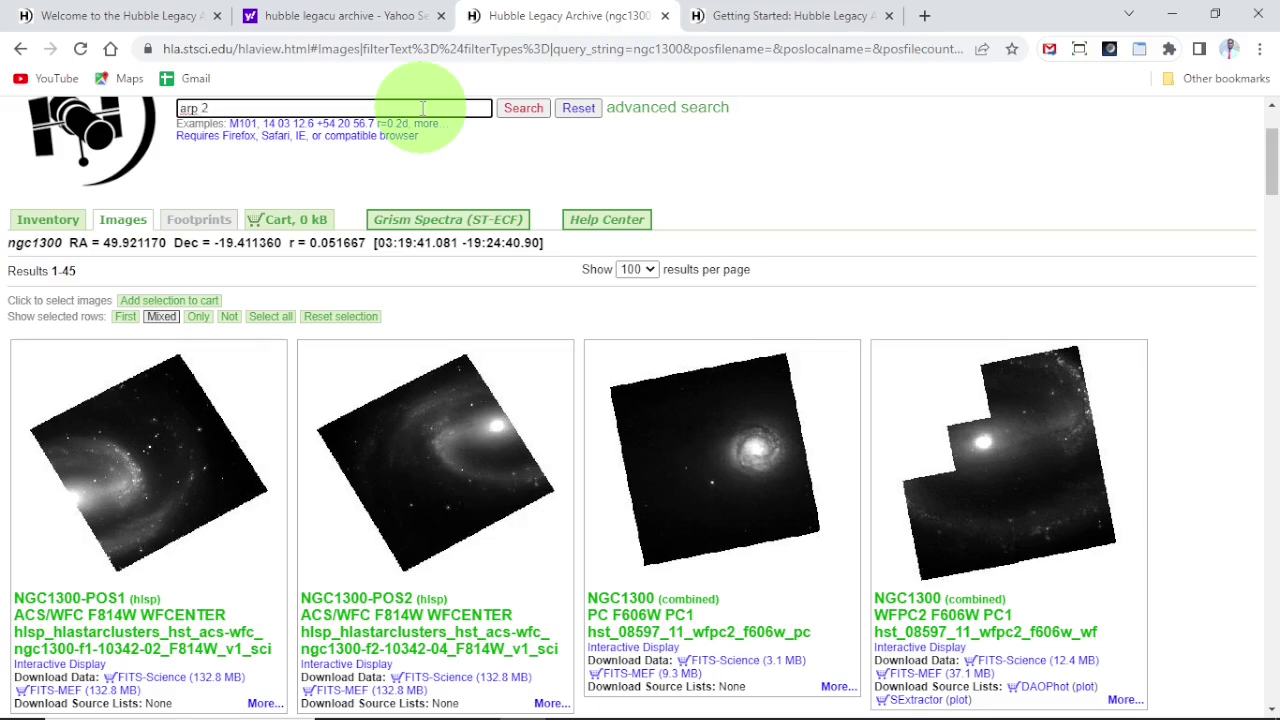
type("273")
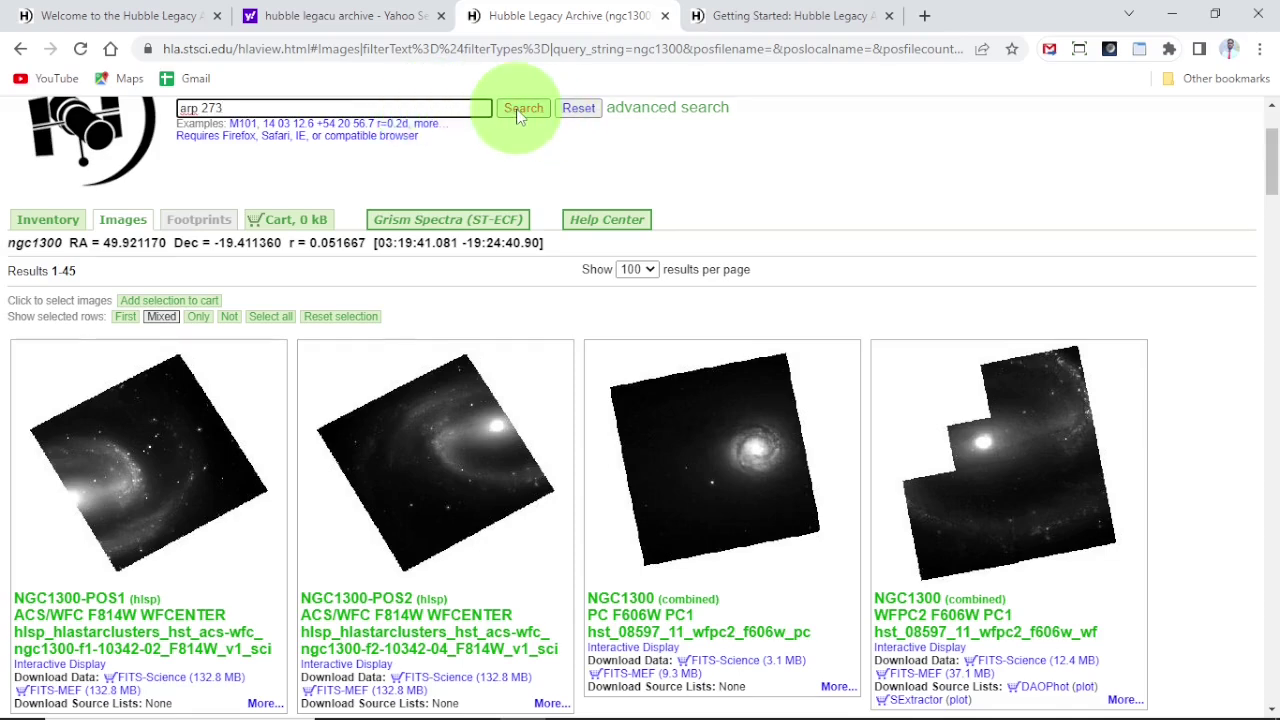
left_click(520, 109)
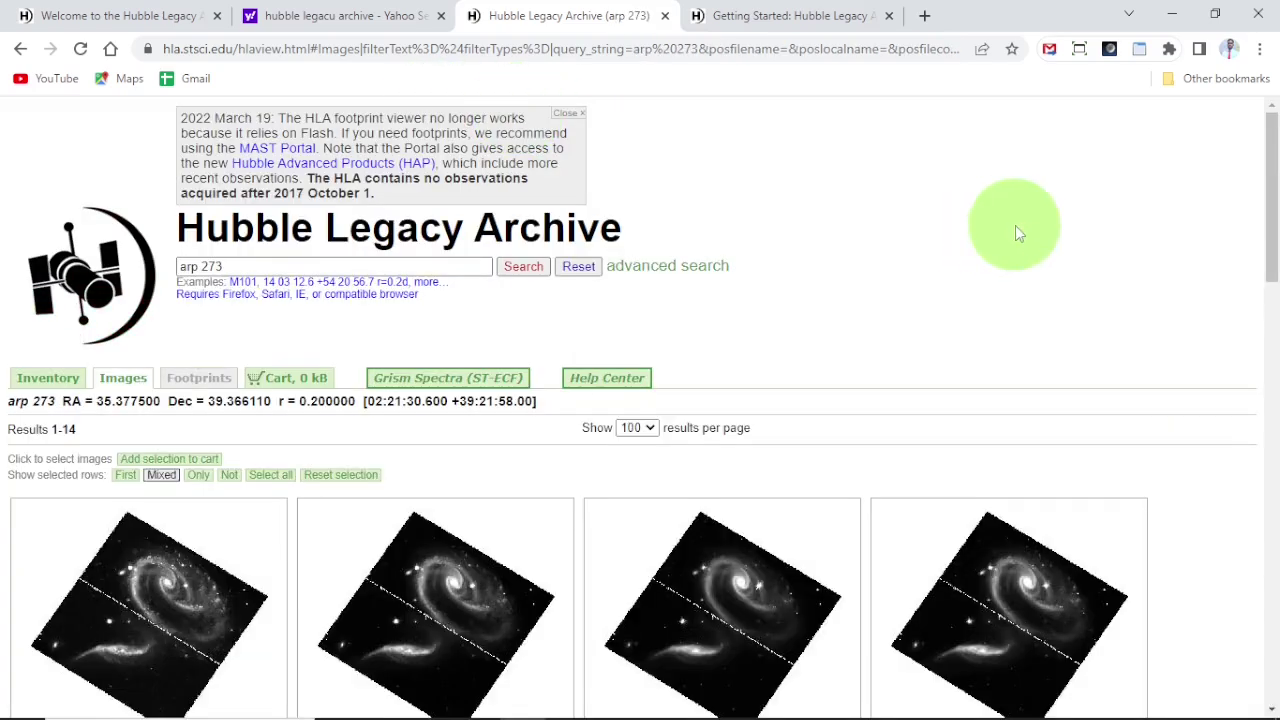
Select the UGC-1810 WFC3/UVIS mosaic images for the F390W, F475X and F600LP filters in the arp 273 results
left_click_drag(1273, 150, 1277, 507)
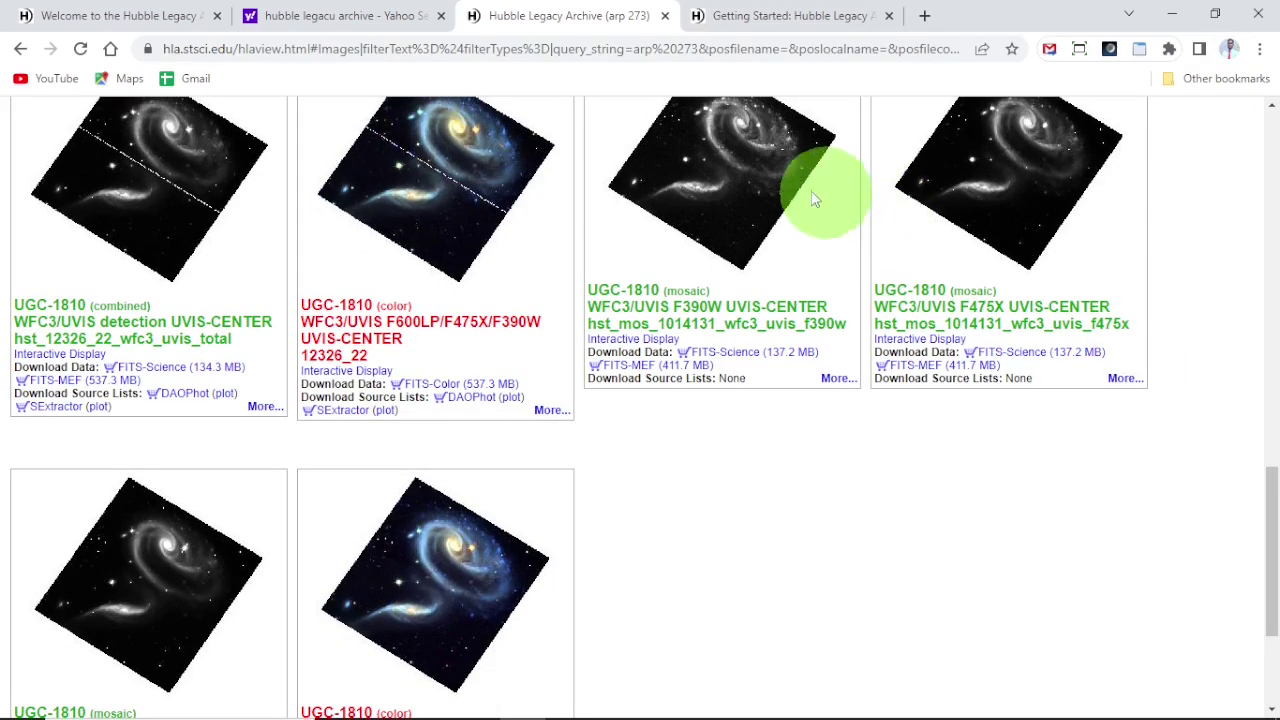
left_click(790, 195)
left_click(1001, 218)
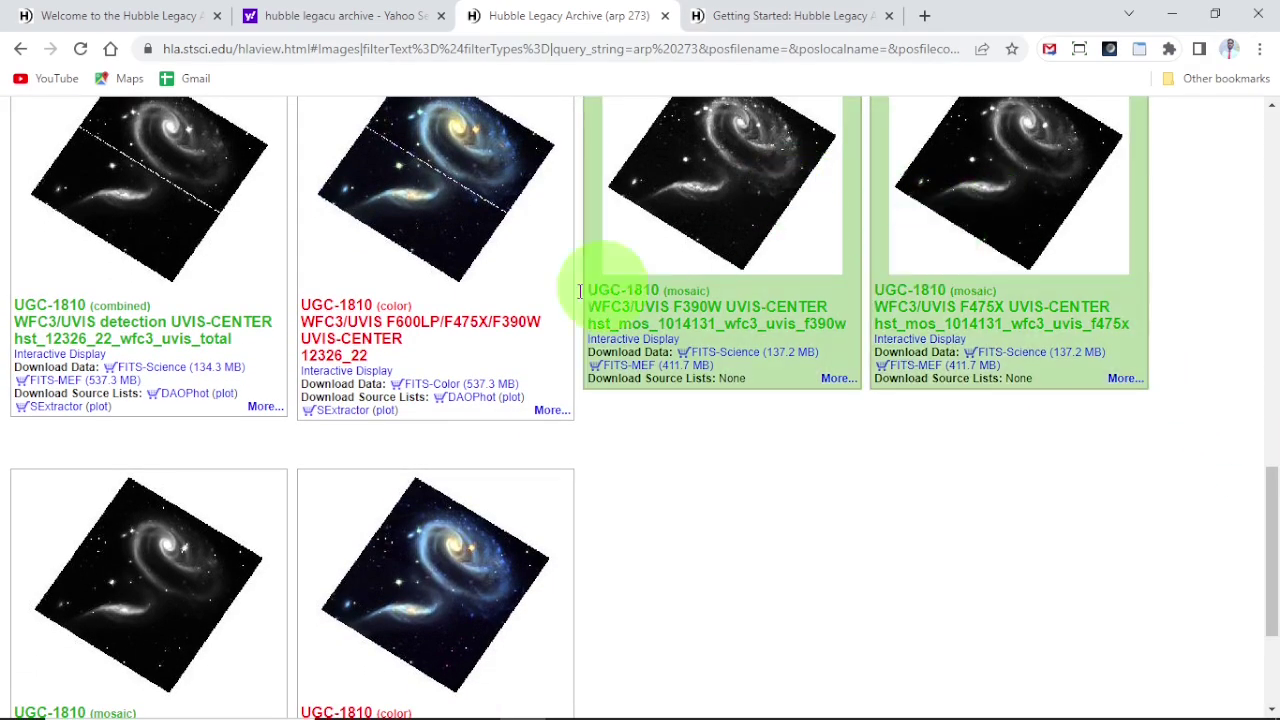
left_click(205, 491)
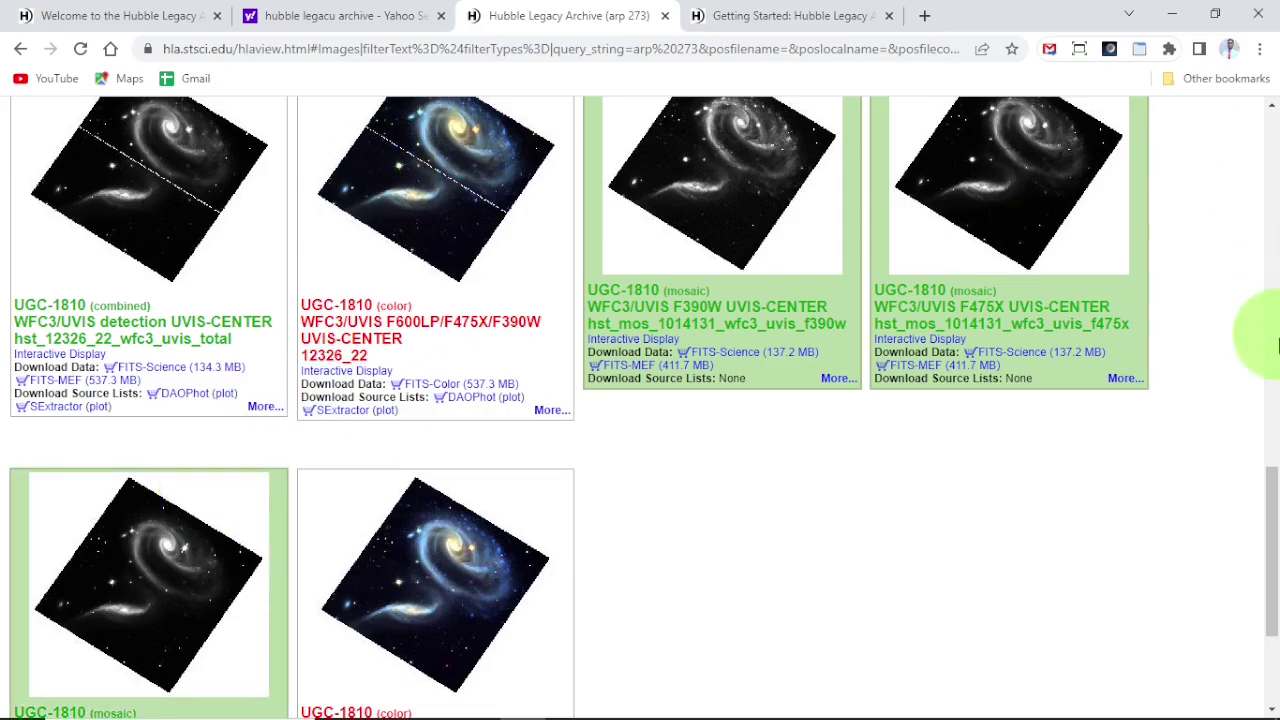
mouse_move(1277, 540)
left_mouse_down()
mouse_move(1277, 571)
mouse_move(1276, 553)
left_mouse_up()
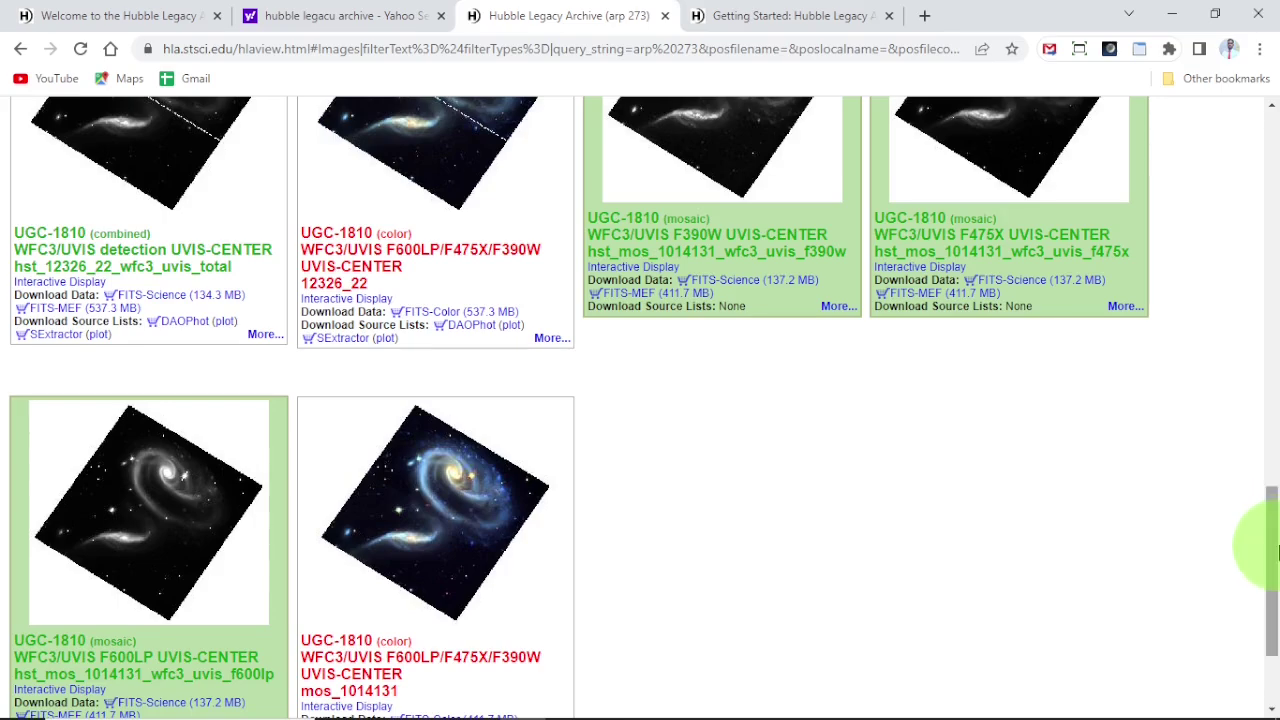
left_click_drag(1277, 548, 1277, 150)
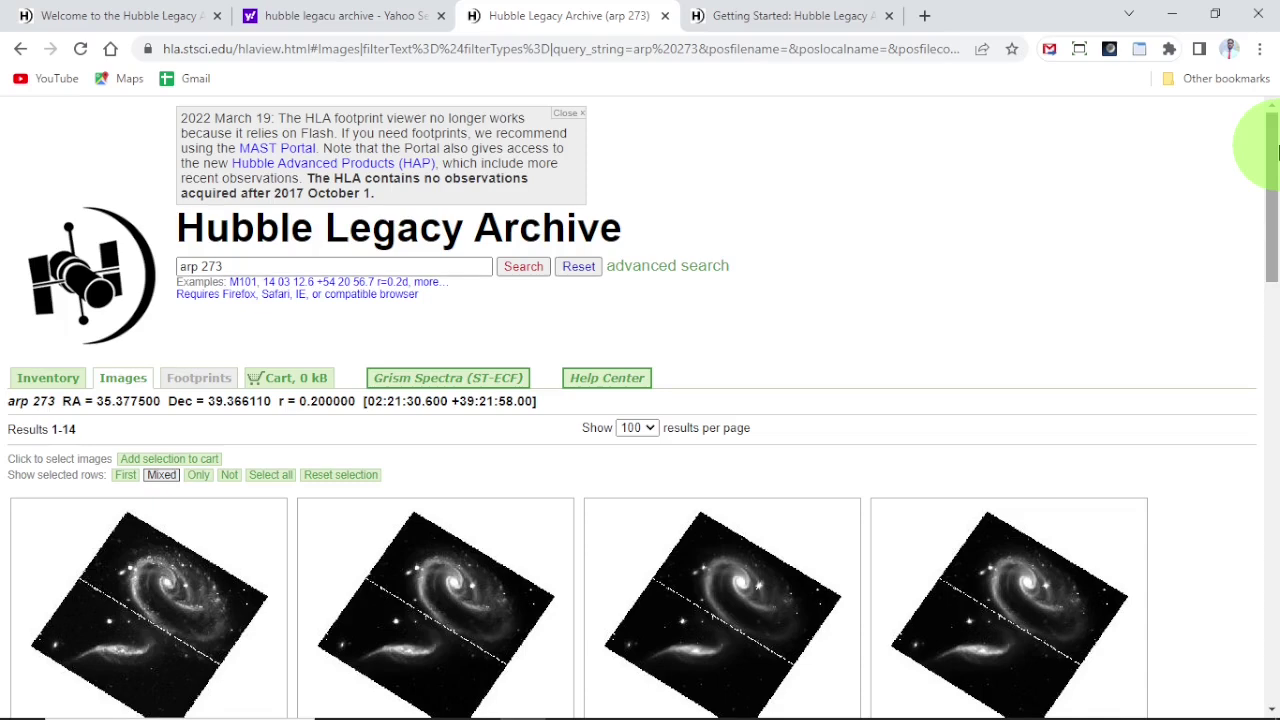
Open the Messier Bingo site (messierbingo.lco.global) in a new browser tab and start playing without signing in
left_click(927, 16)
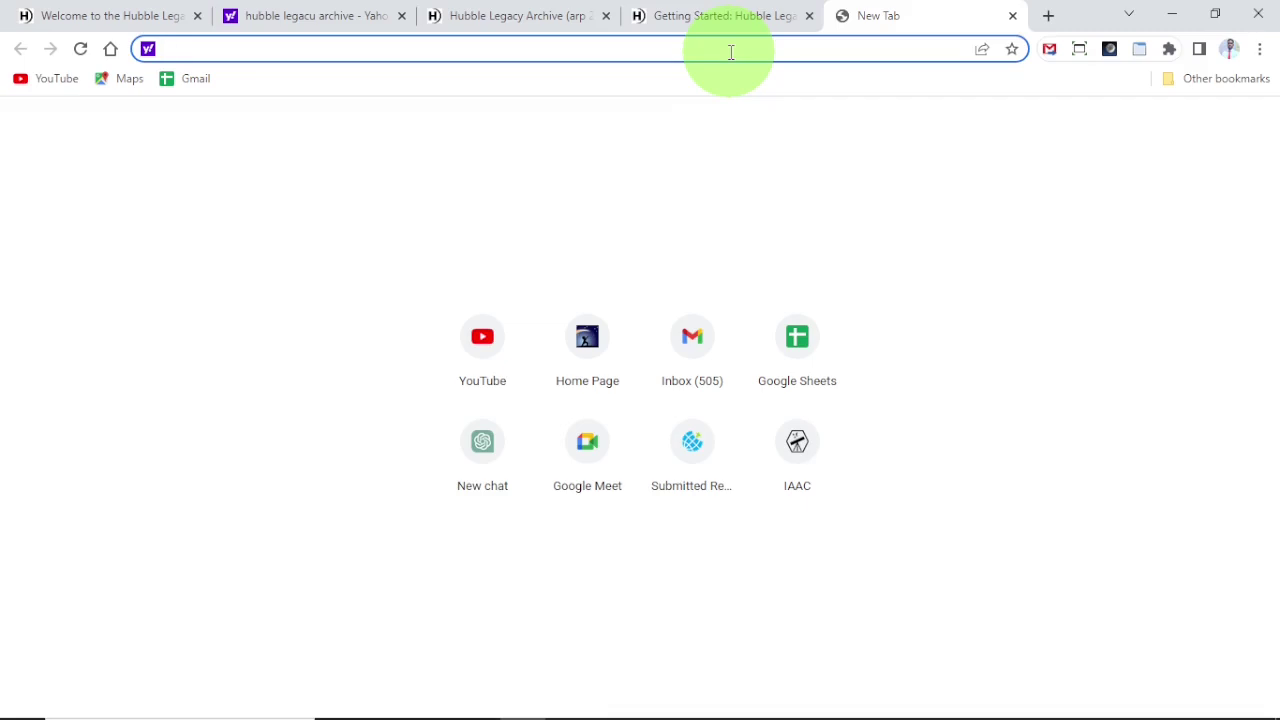
type("mes")
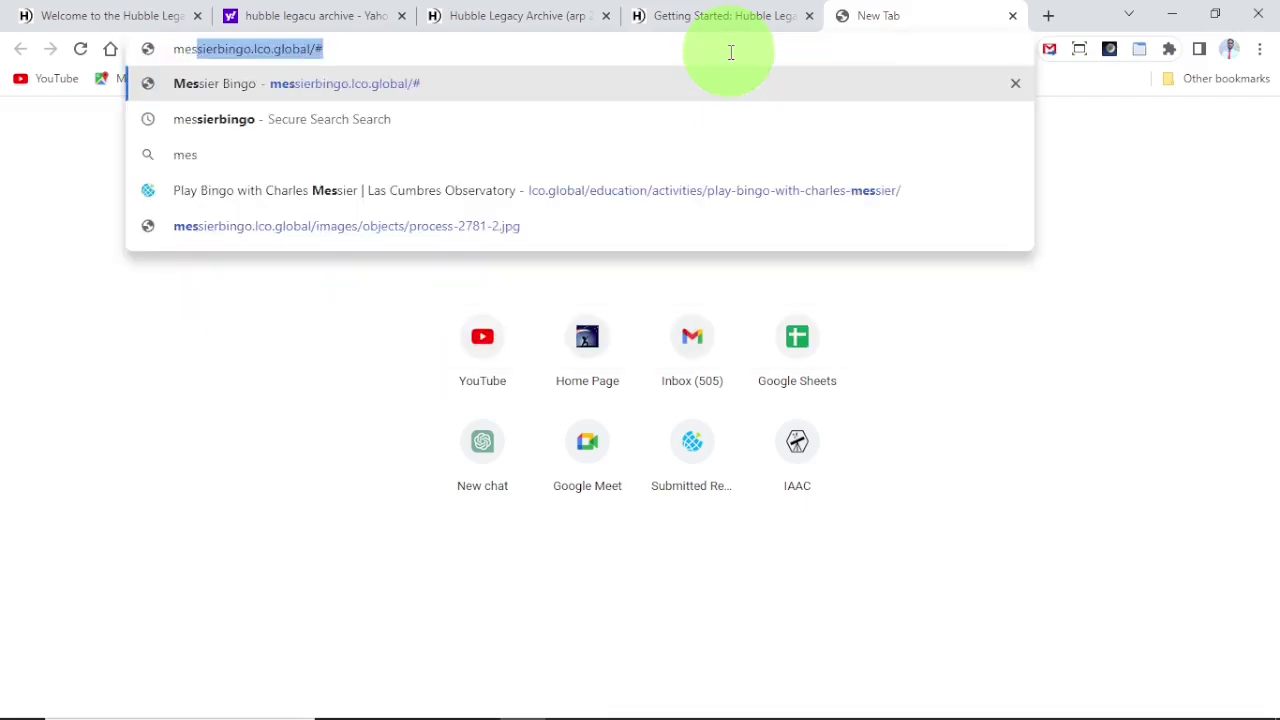
left_click(268, 86)
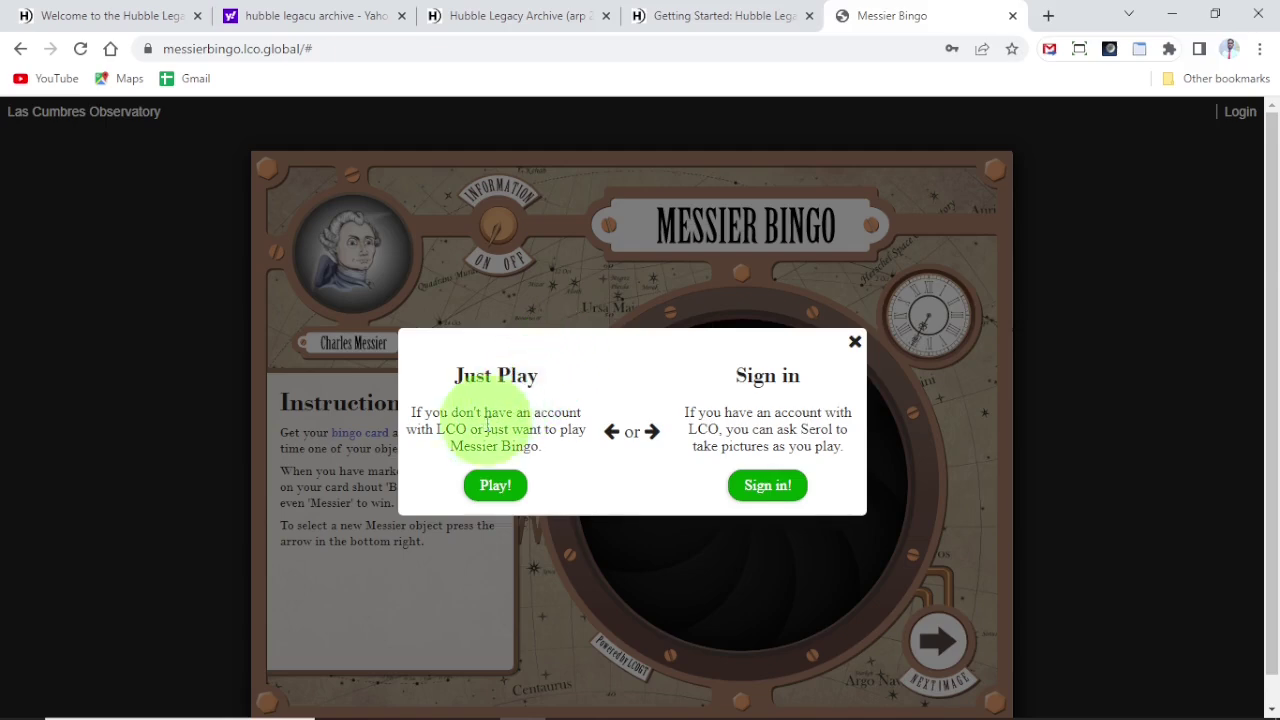
left_click(494, 485)
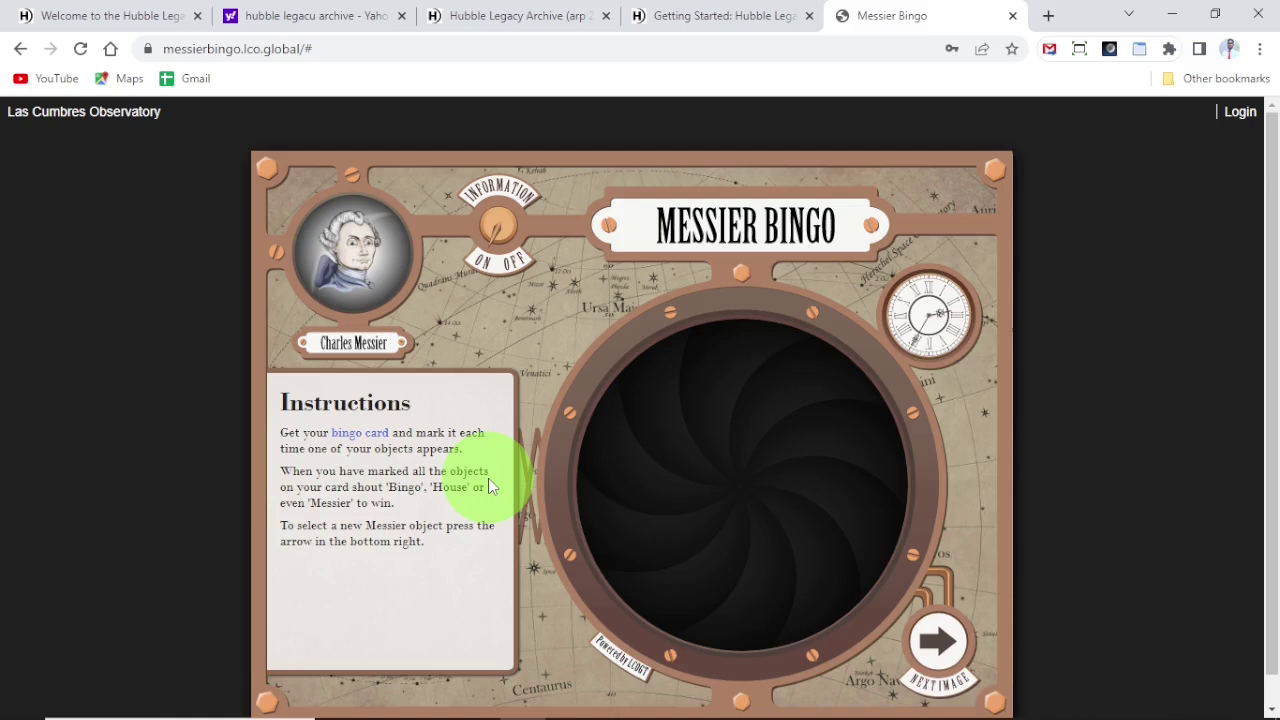
left_click(675, 519)
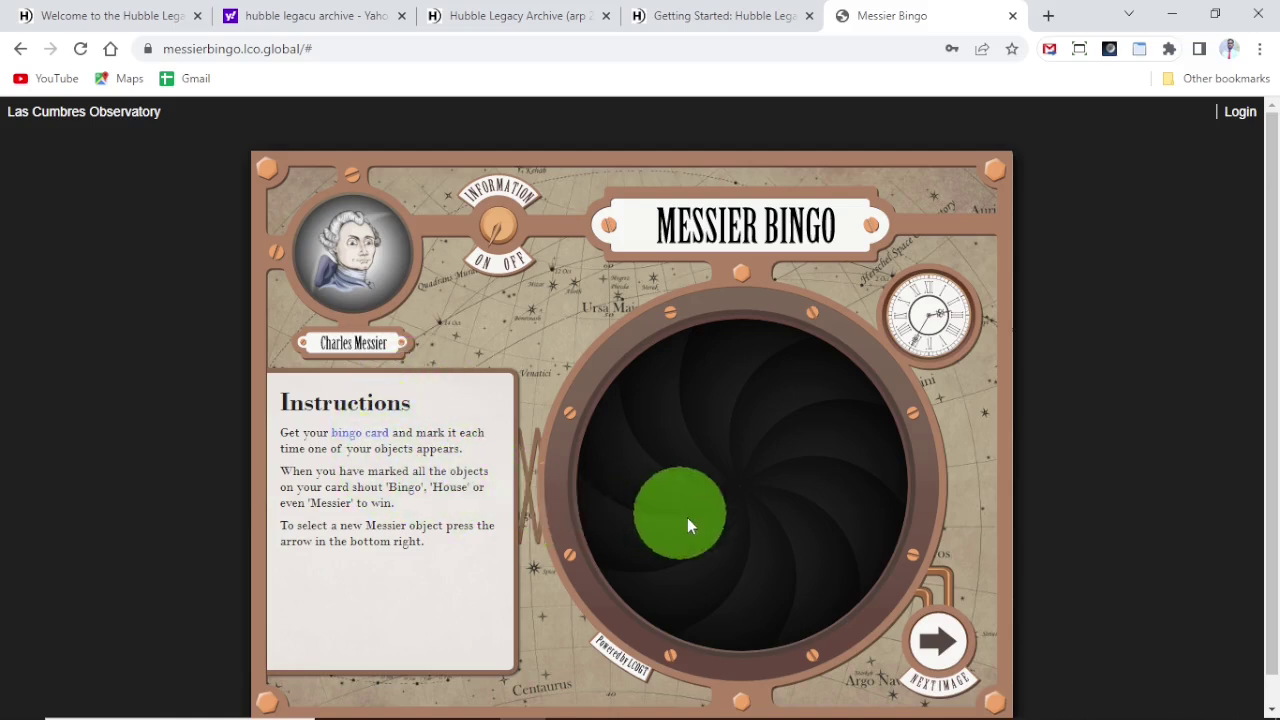
Browse through the Messier Bingo object images one after another up to the spiral galaxy M106
left_click(938, 642)
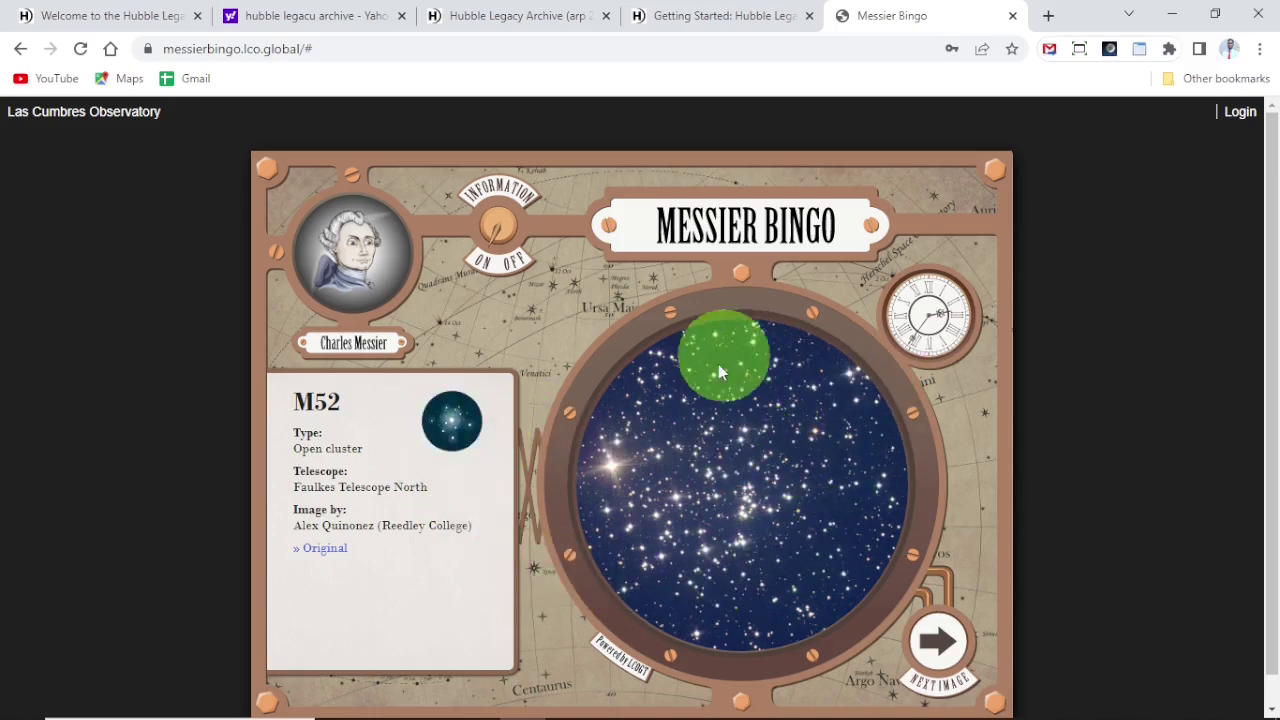
left_click(918, 630)
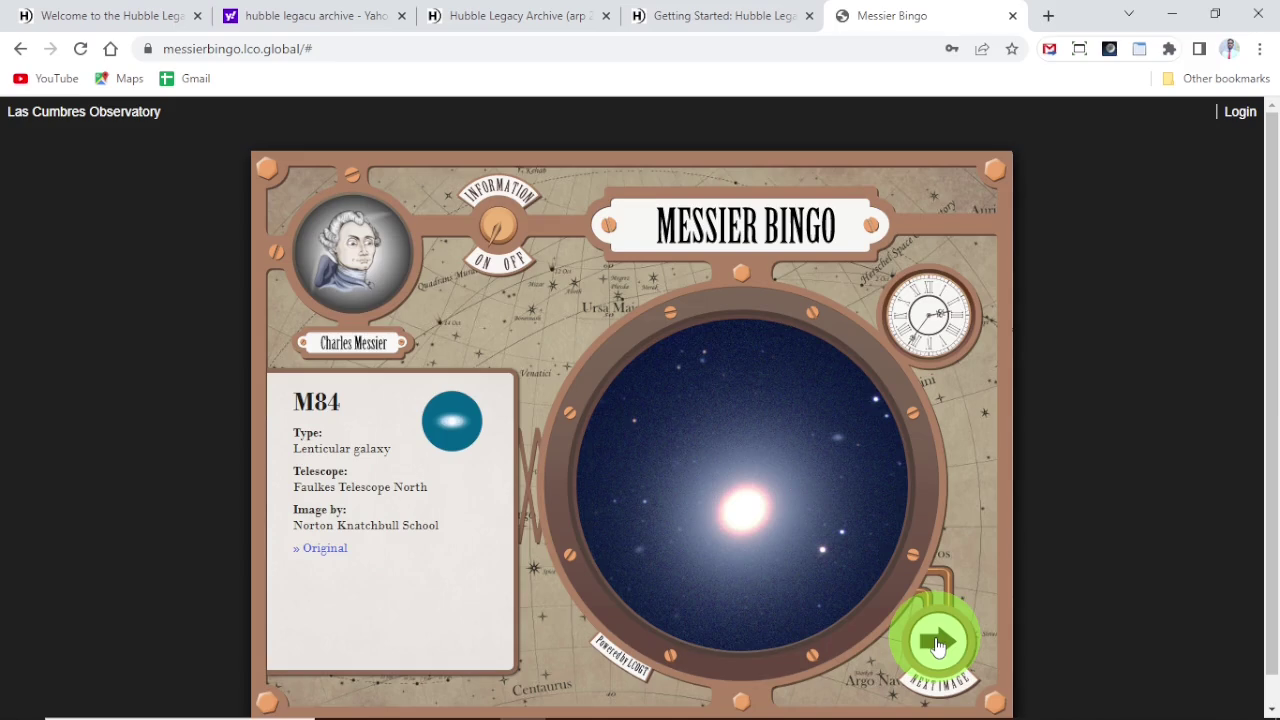
left_click(937, 645)
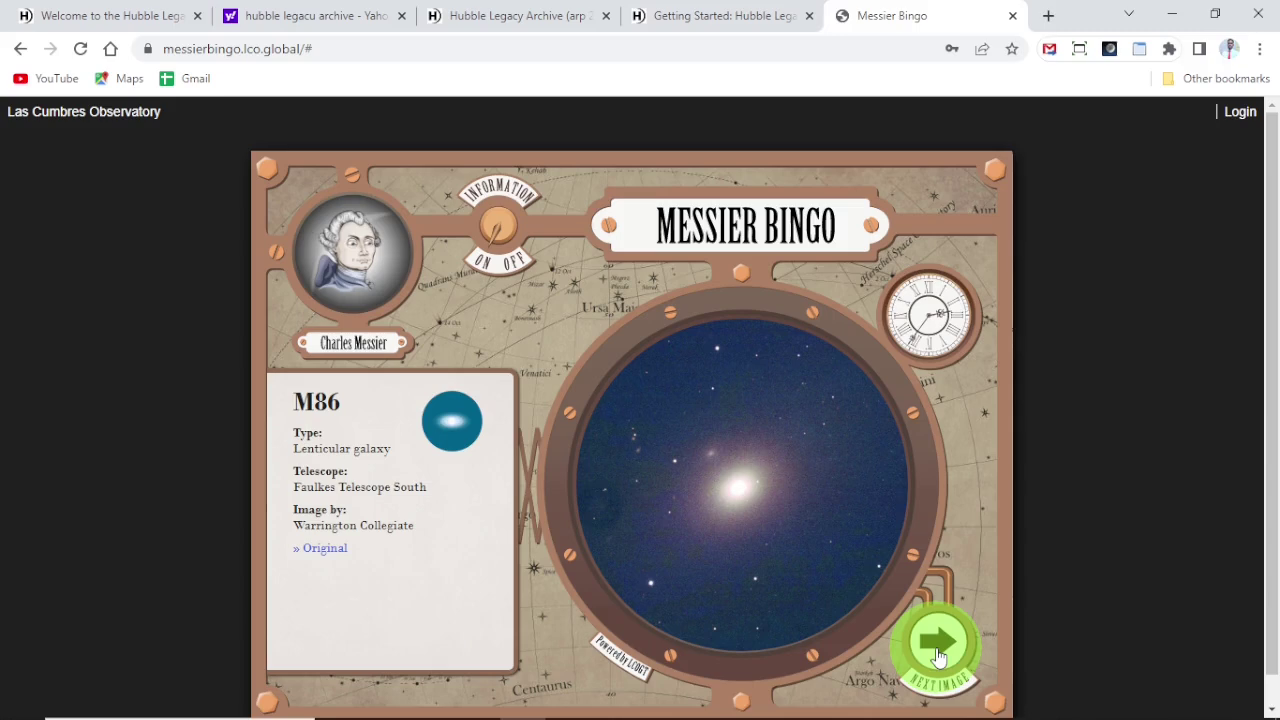
left_click(937, 645)
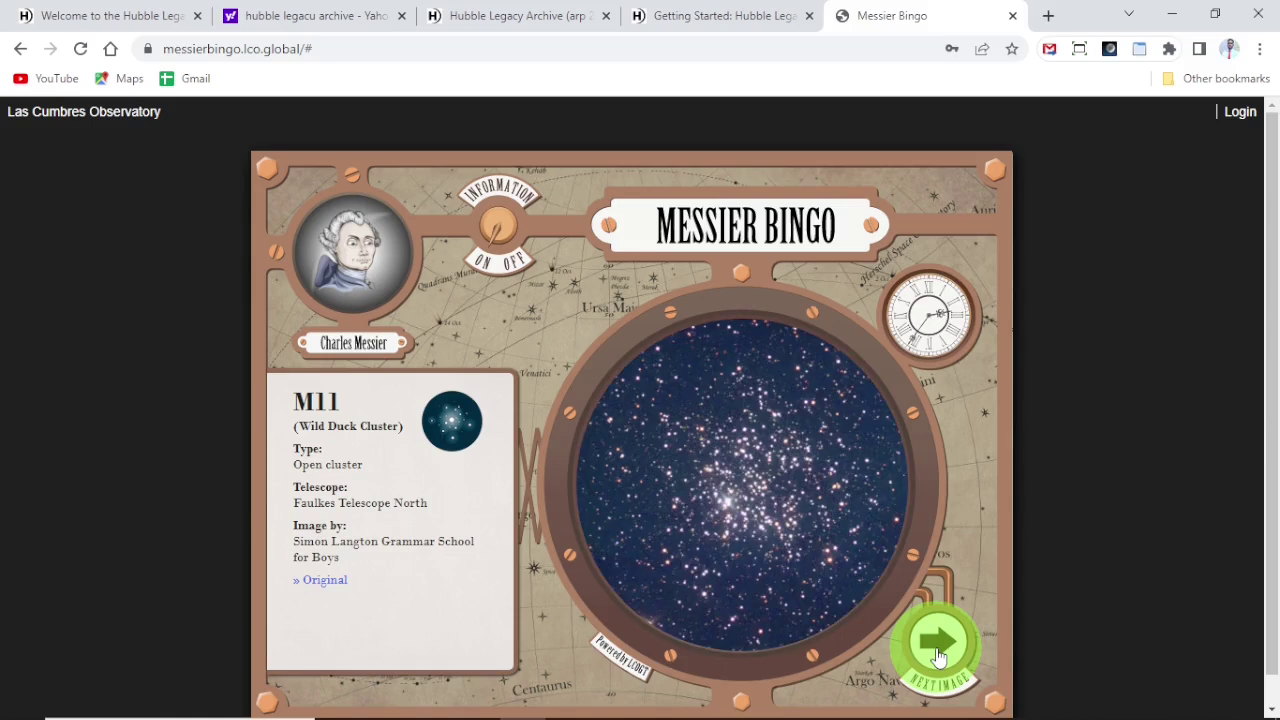
left_click(938, 650)
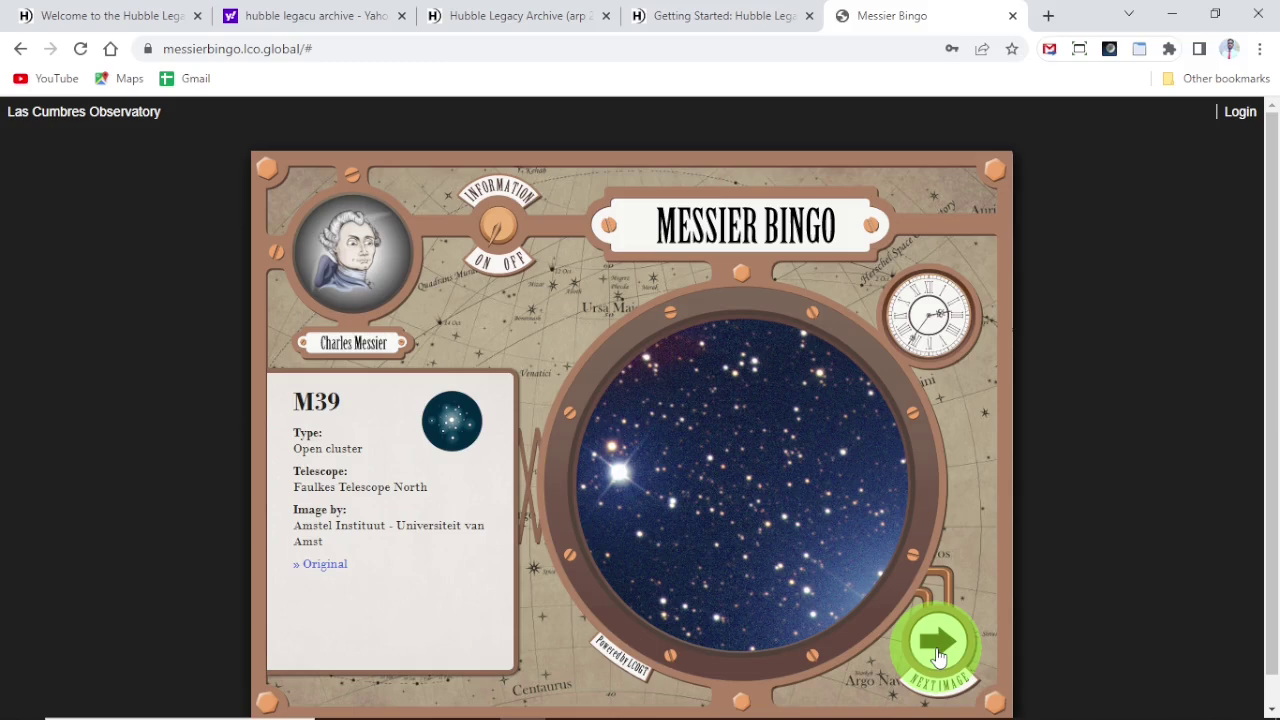
left_click(938, 650)
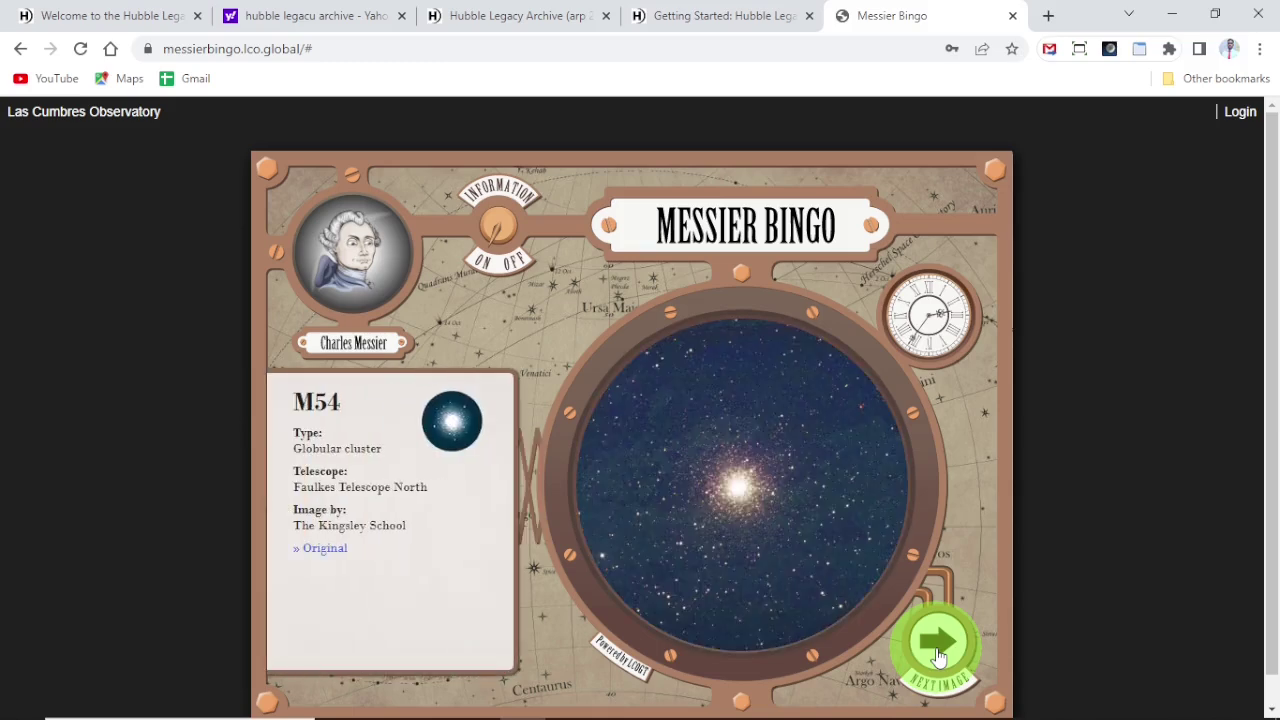
left_click(938, 650)
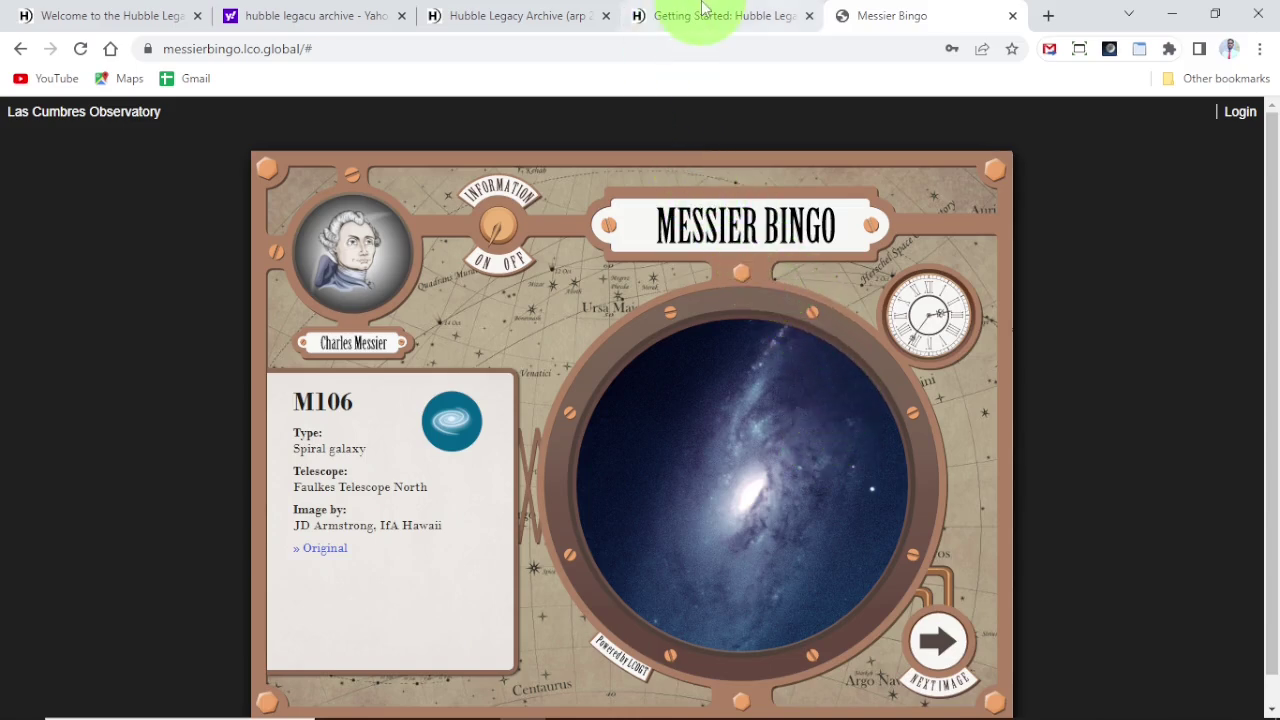
Return to the Hubble Legacy Archive page, replace the arp 273 query with m106 and run the search
left_click(520, 17)
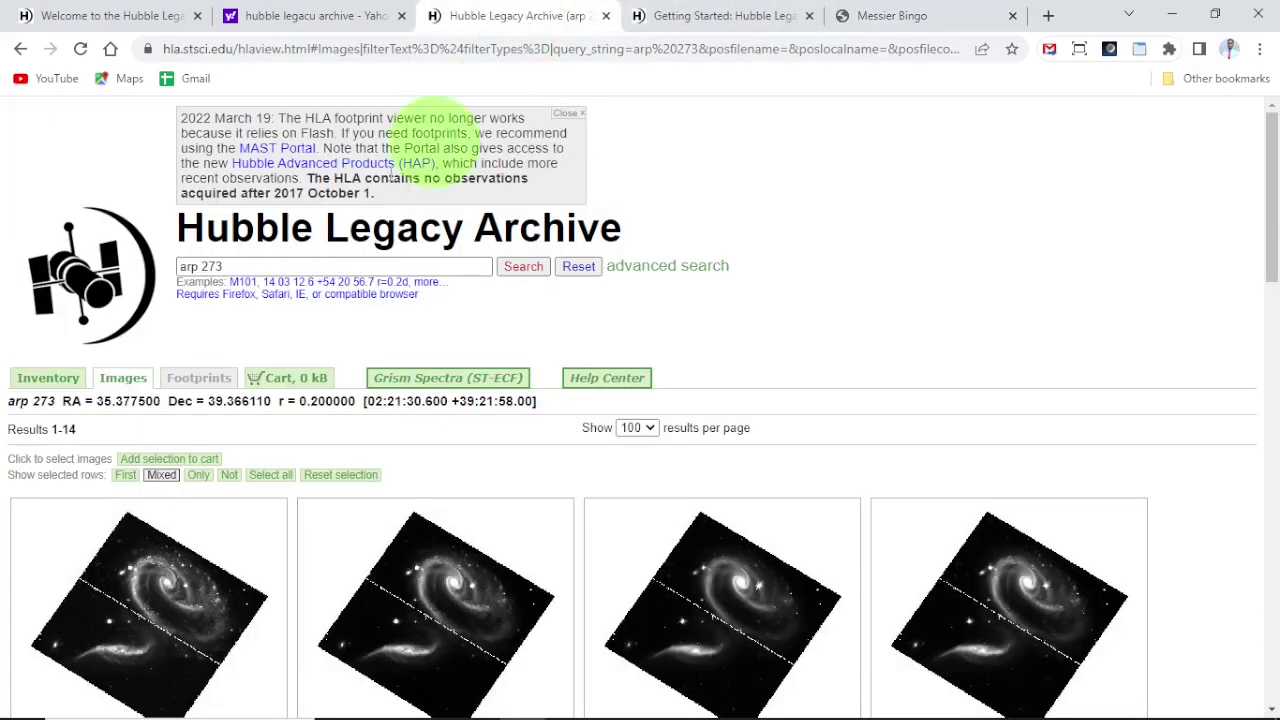
left_click(889, 12)
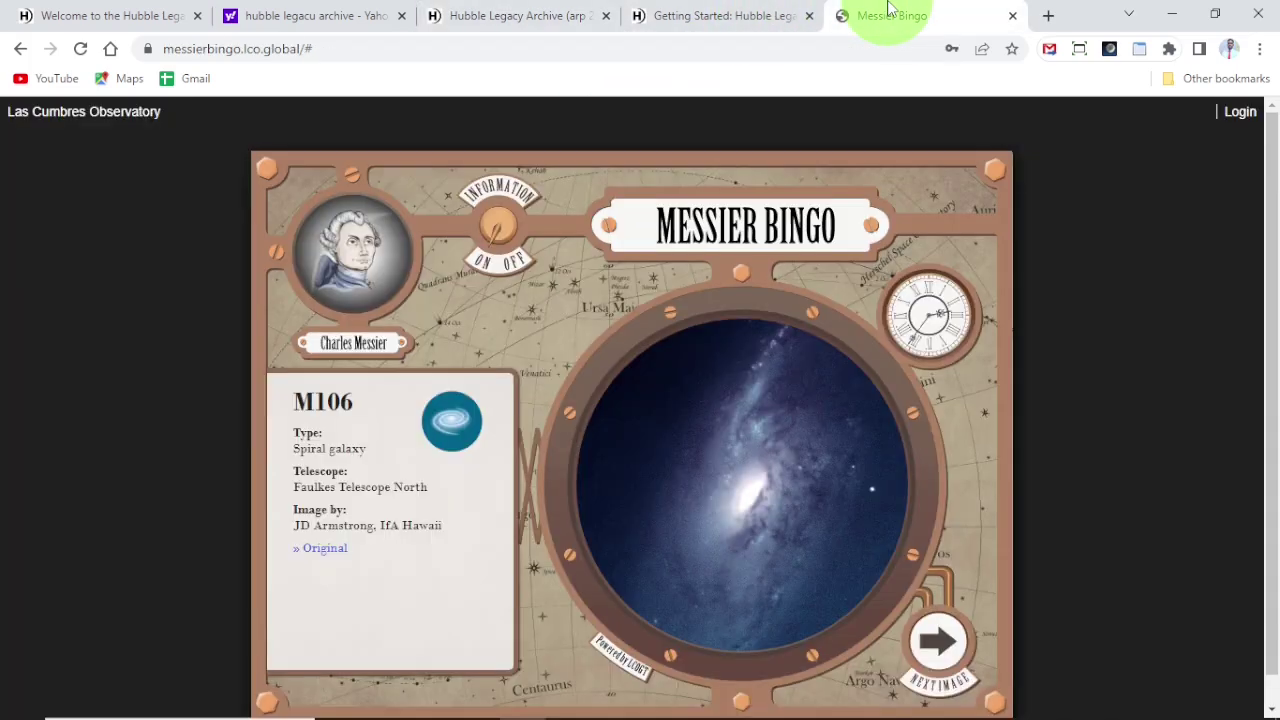
left_click(507, 17)
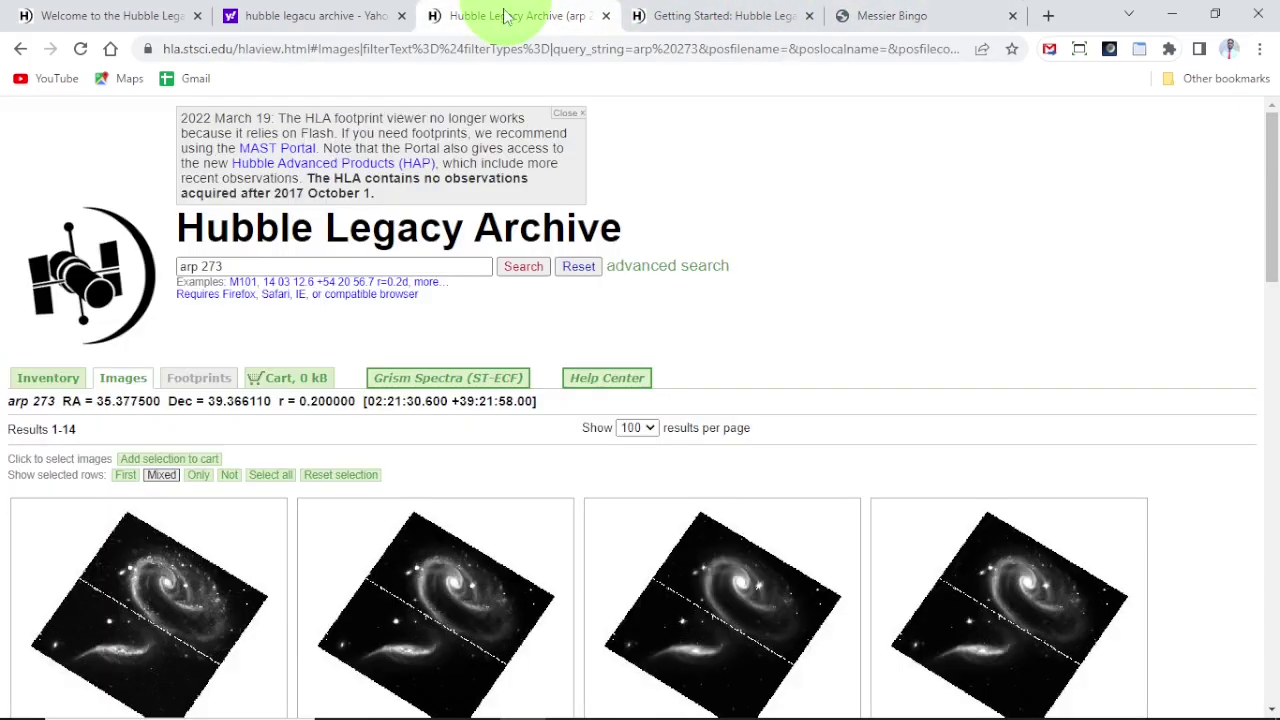
left_click(247, 265)
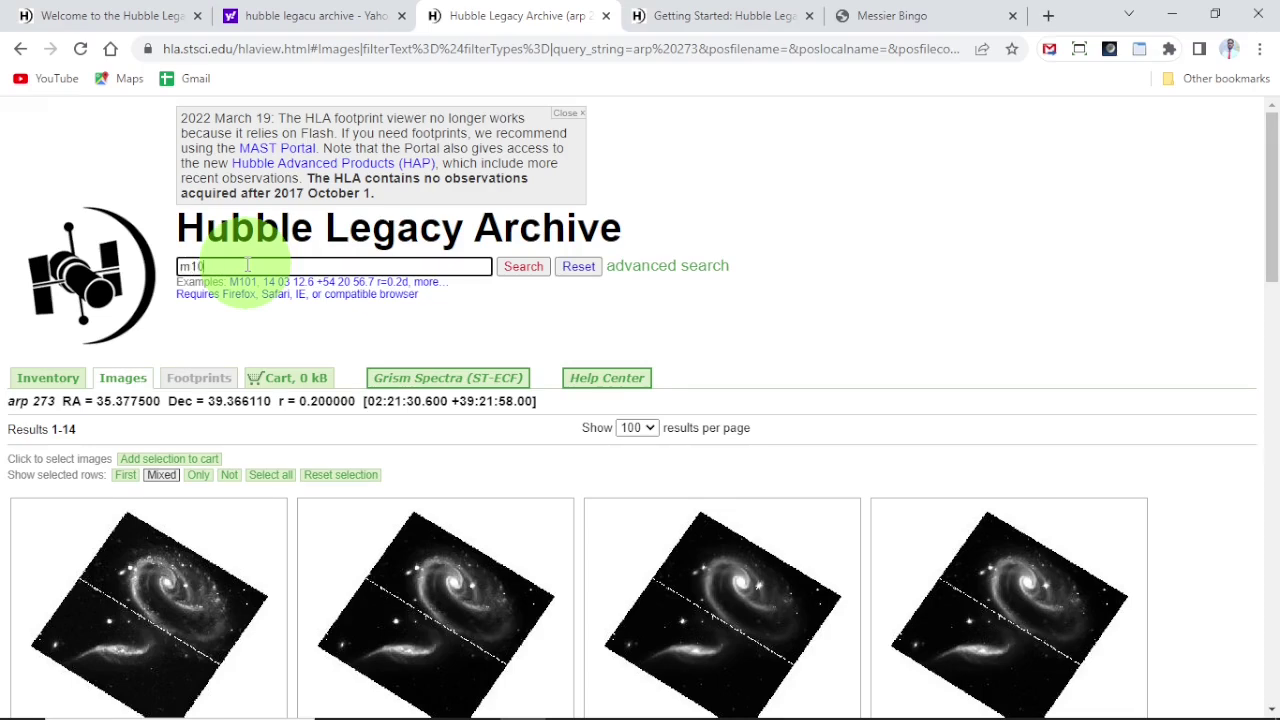
type("m106")
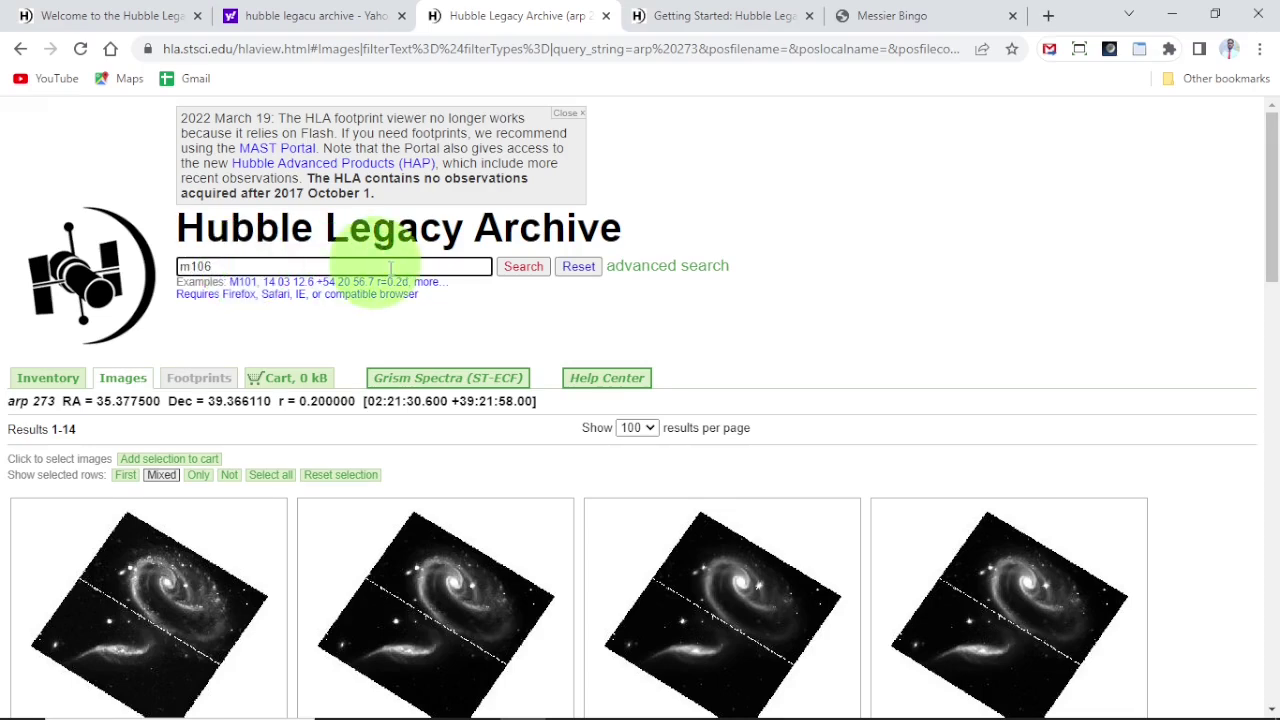
left_click(504, 270)
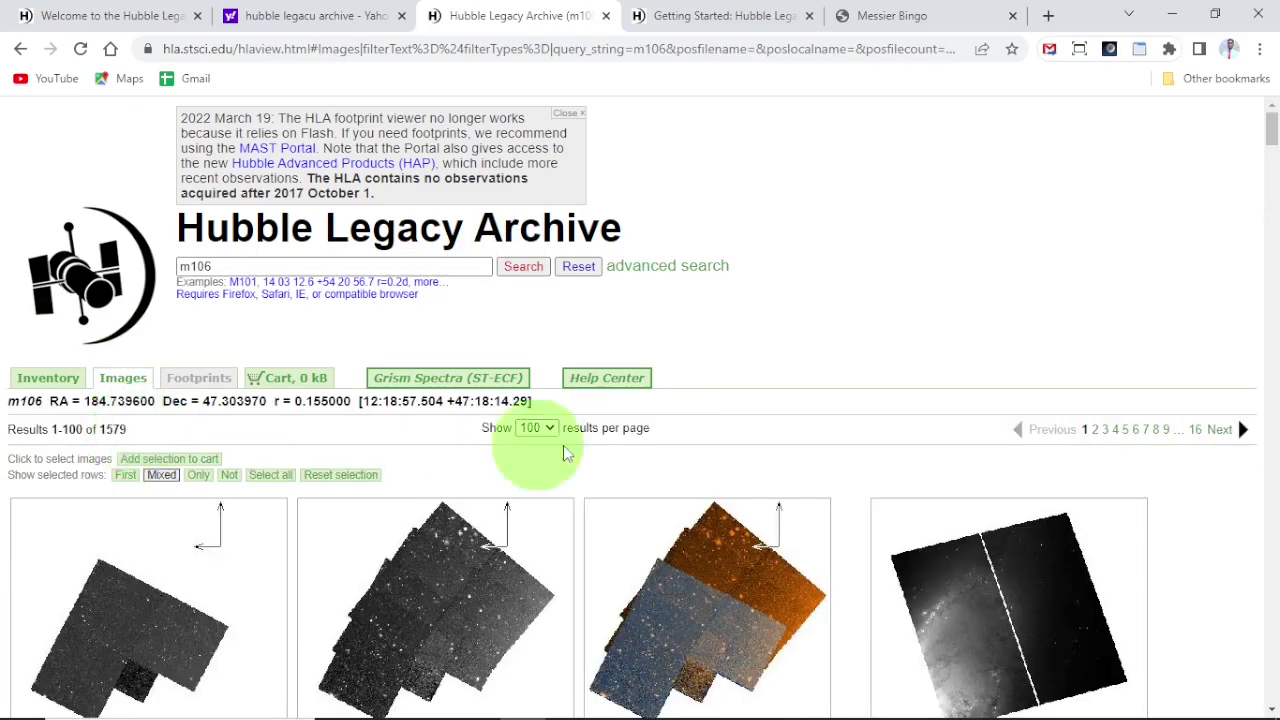
mouse_move(1273, 139)
left_mouse_down()
mouse_move(1275, 424)
mouse_move(1272, 135)
left_mouse_up()
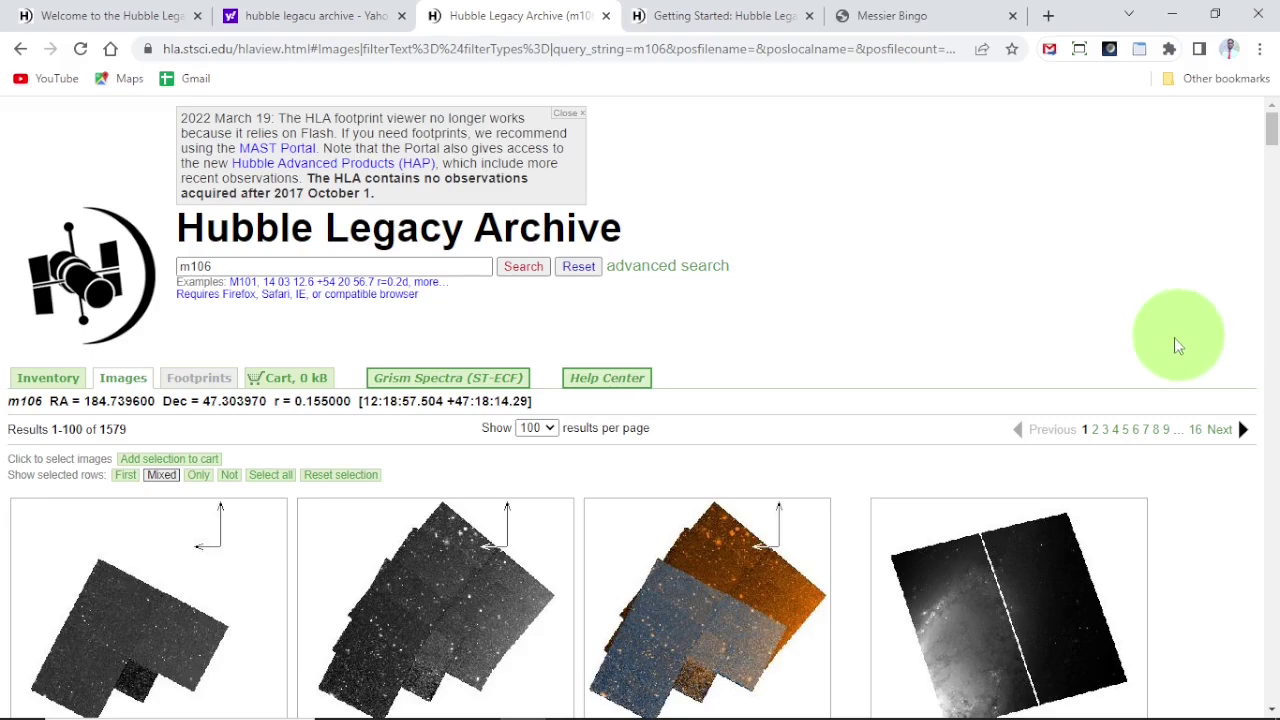
Go back to Messier Bingo and view two more object images beyond M106
left_click(922, 12)
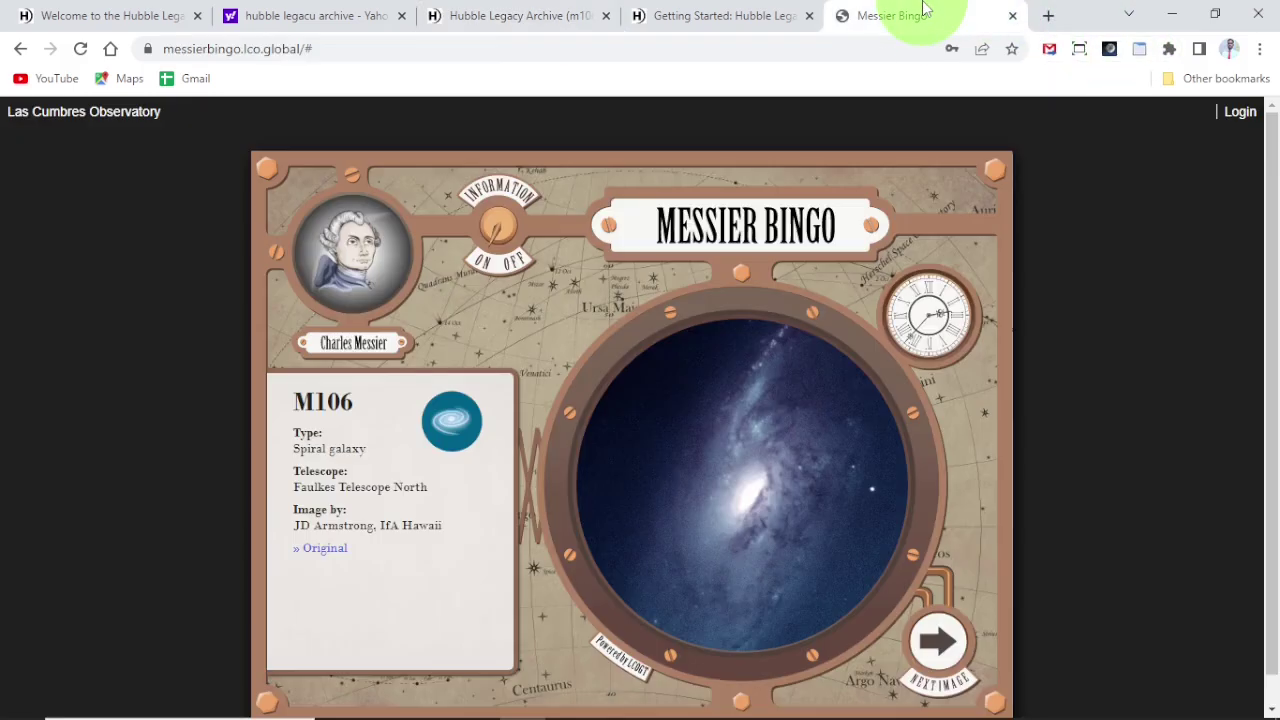
left_click(948, 640)
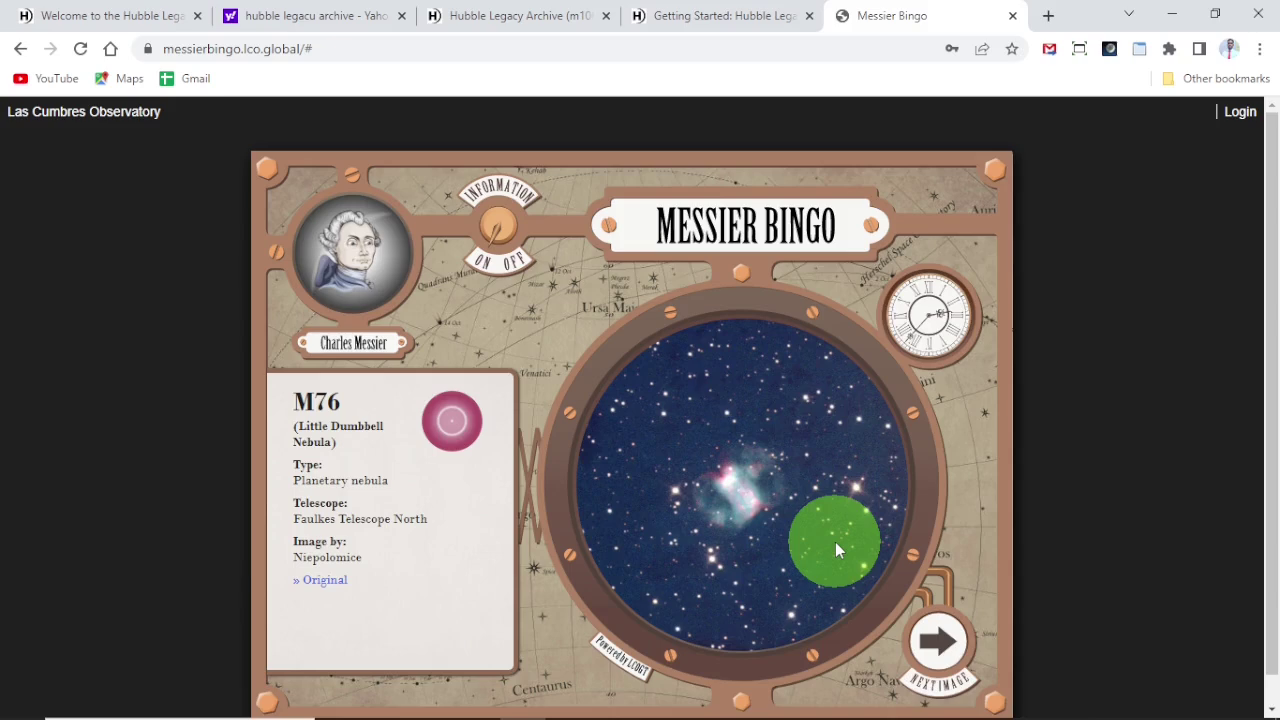
left_click(948, 640)
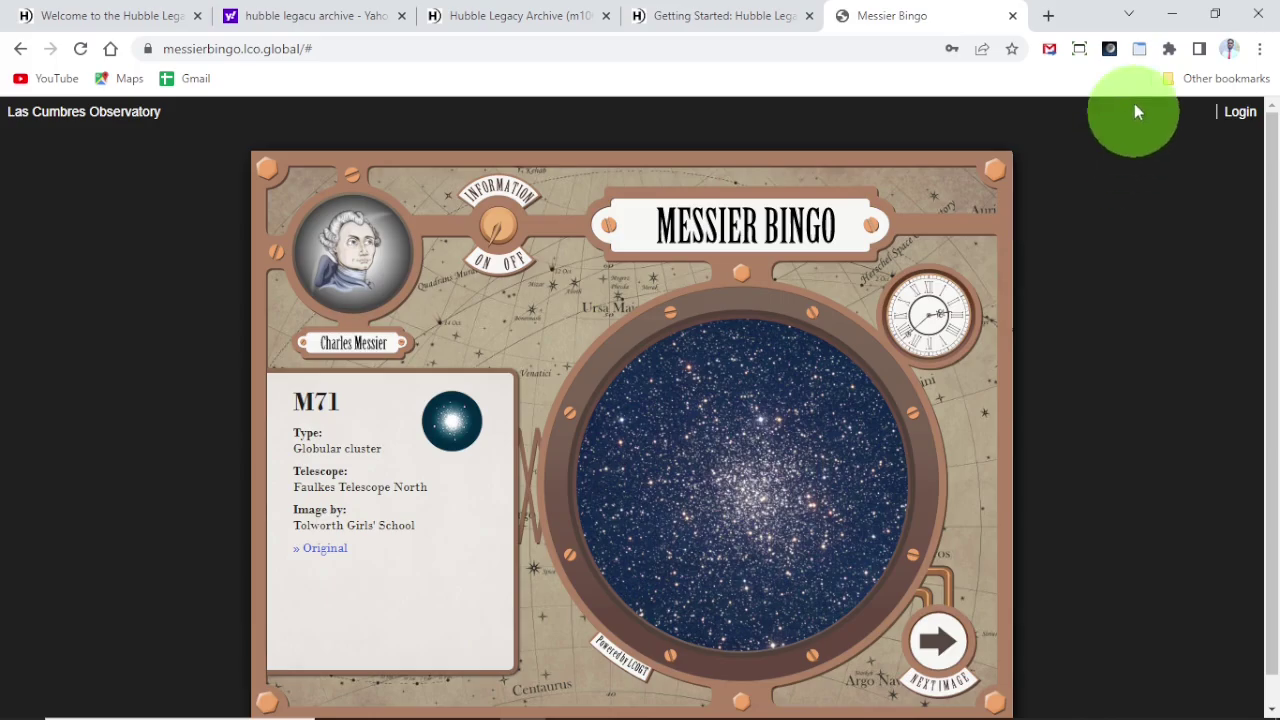
Minimize the browser and open the Deep sky photos folder in the Downloads window of File Explorer
left_click(1168, 18)
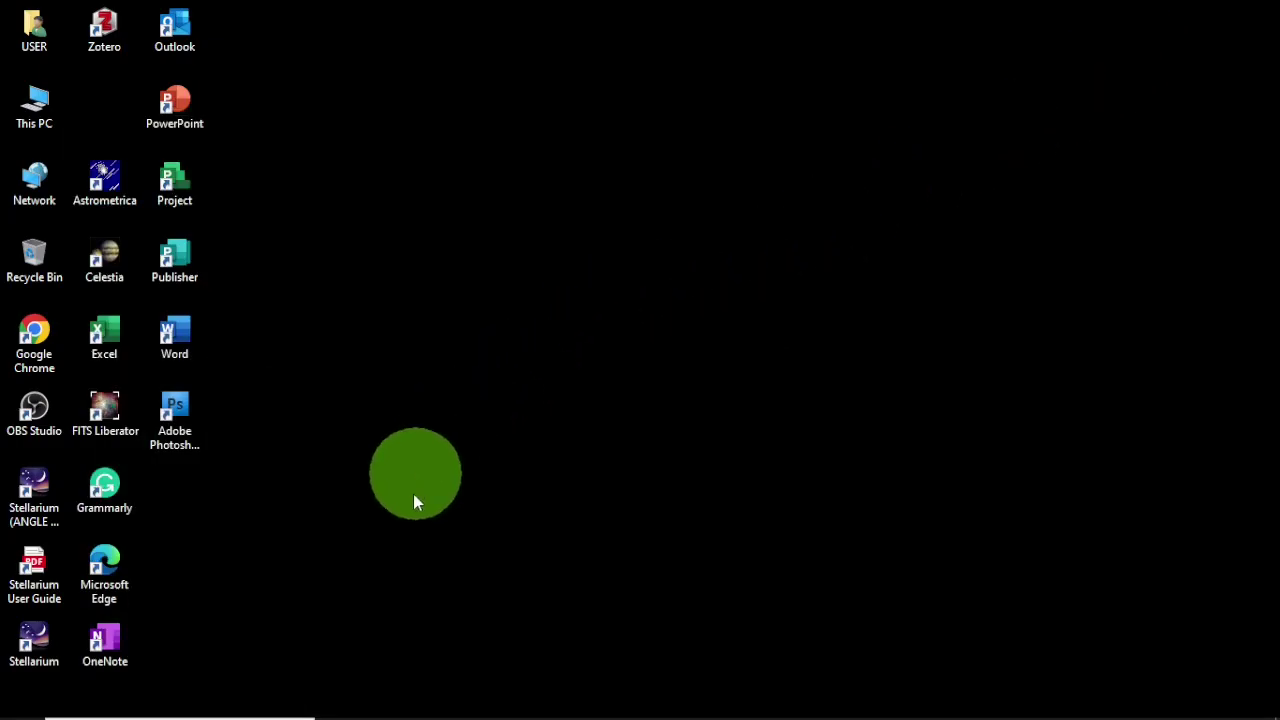
mouse_move(455, 715)
mouse_move(395, 710)
left_click(380, 651)
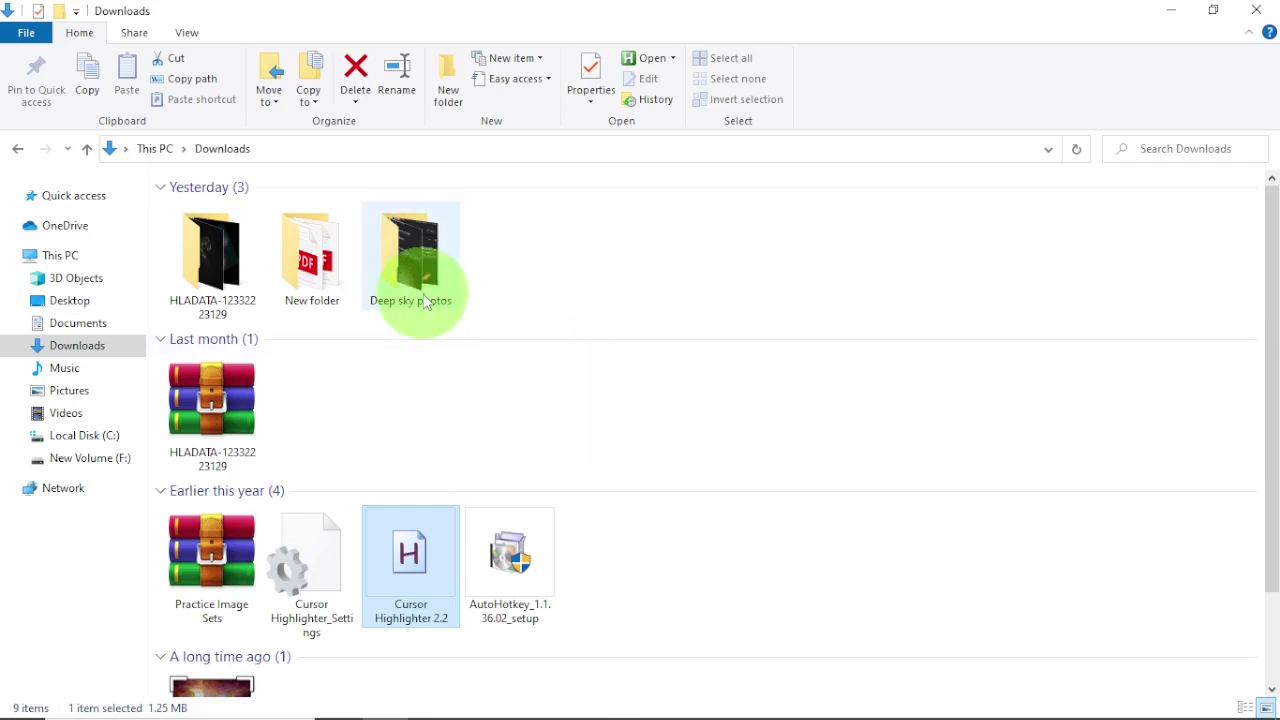
double_click(429, 260)
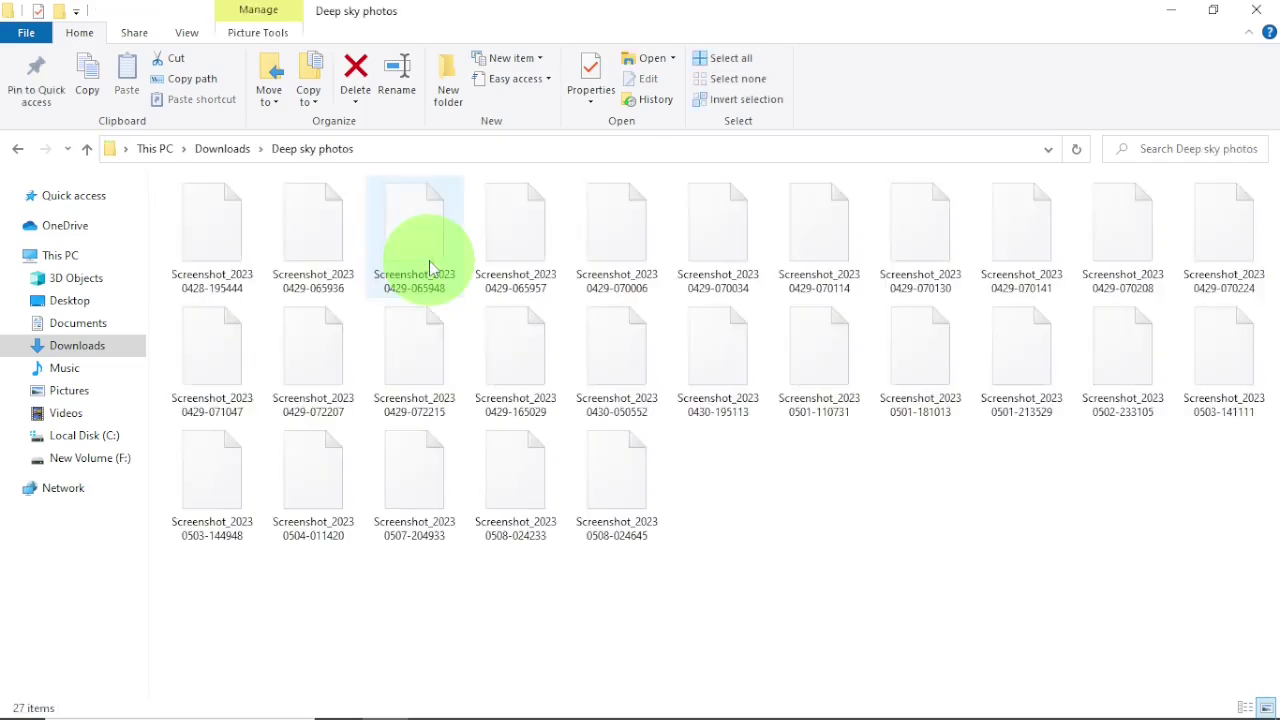
double_click(212, 226)
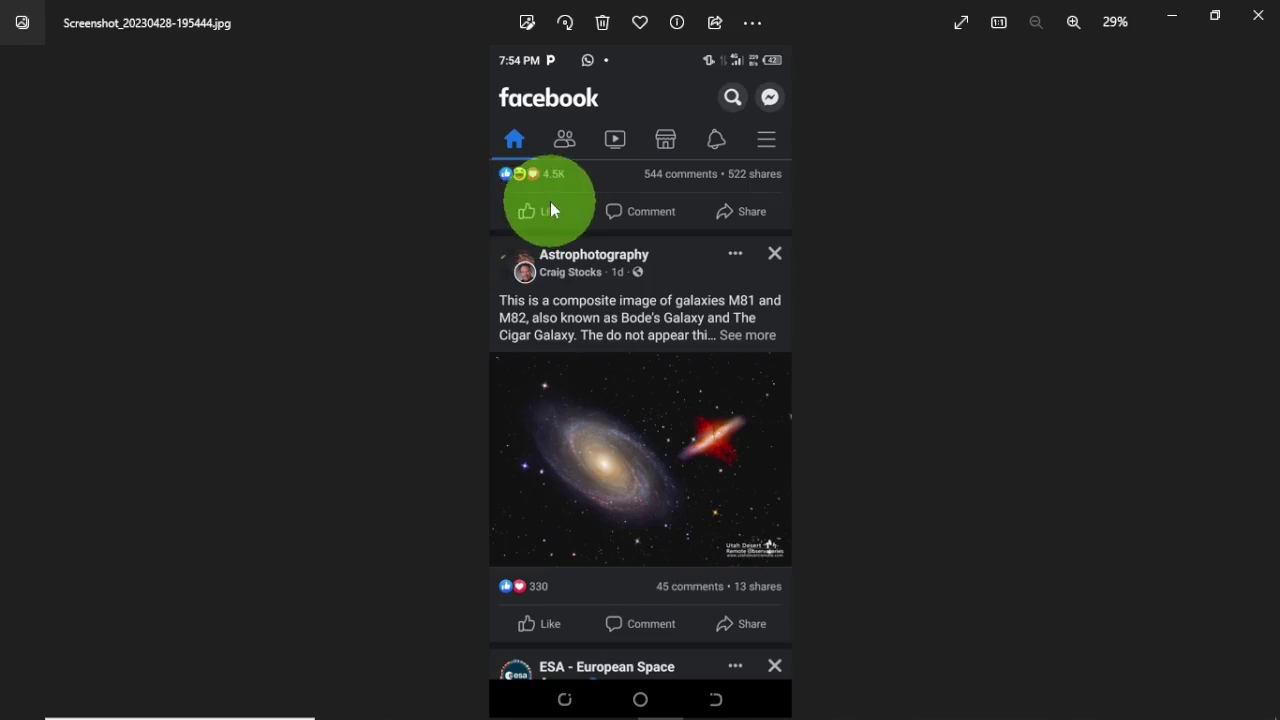
scroll(612, 226, "up", 3)
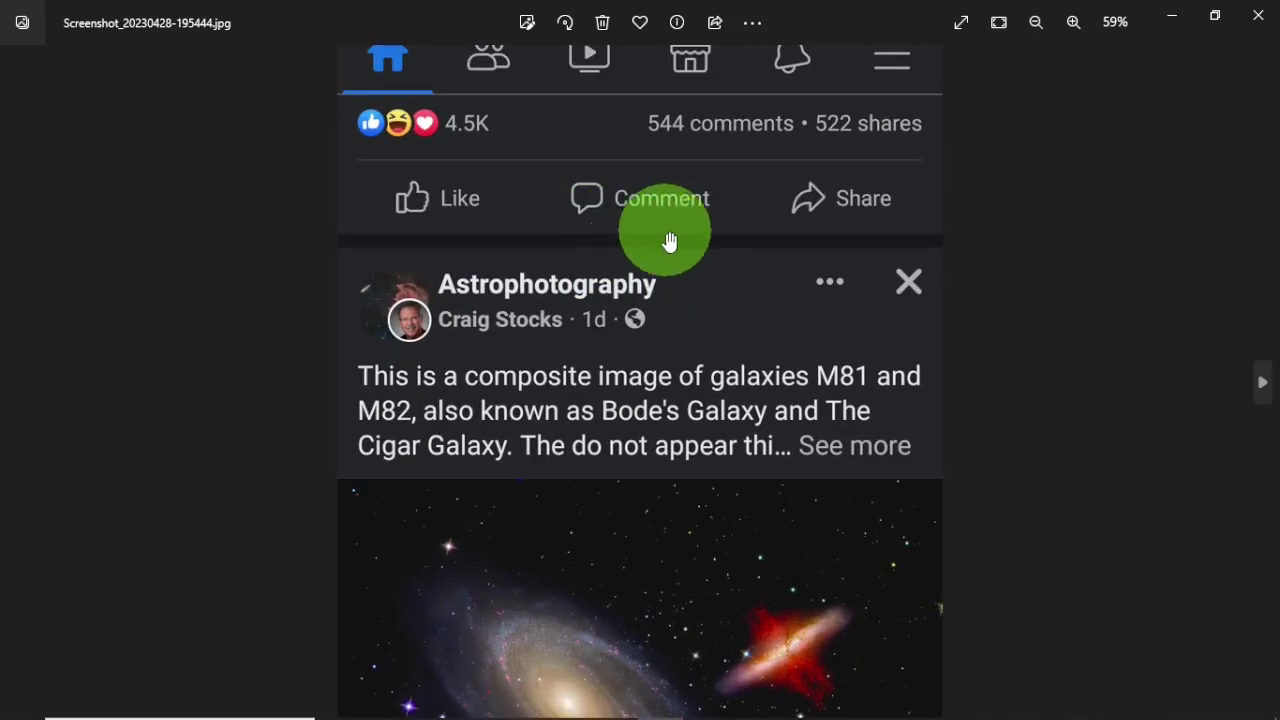
left_click_drag(760, 590, 706, 370)
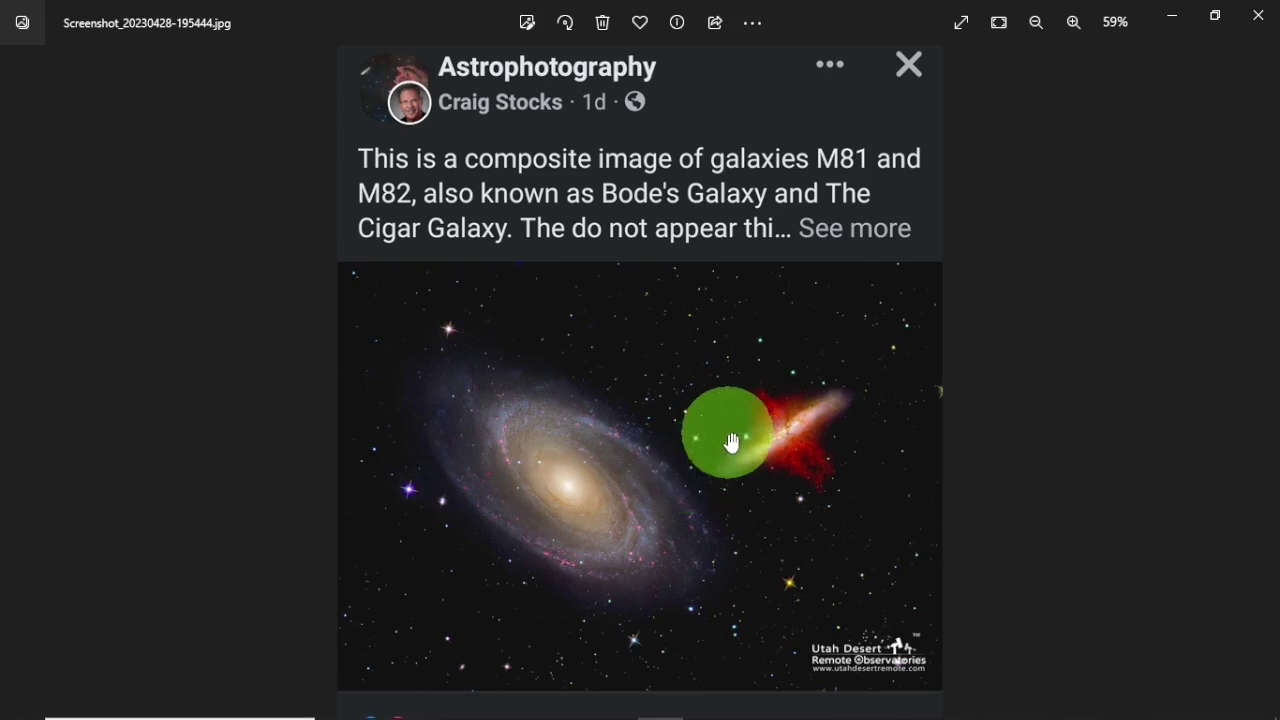
scroll(735, 437, "down", 3)
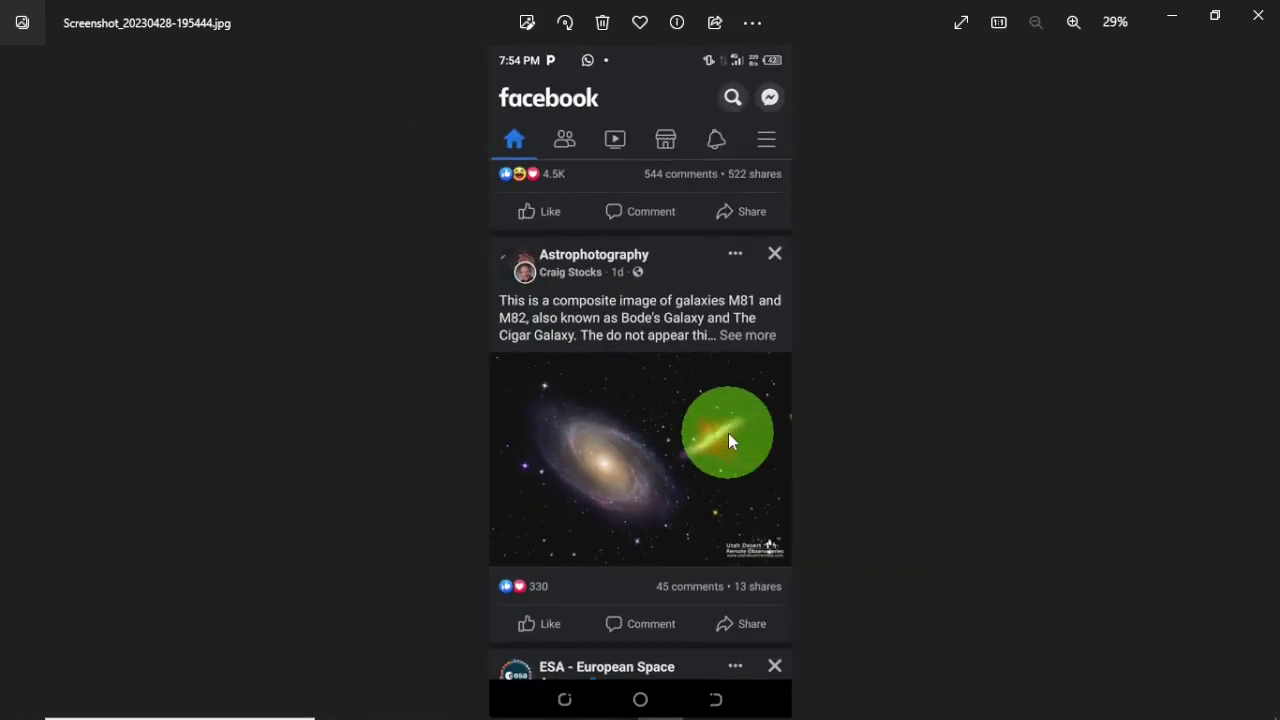
key("Right")
scroll(657, 430, "up", 3)
mouse_move(606, 343)
left_mouse_down()
mouse_move(646, 491)
mouse_move(654, 346)
mouse_move(663, 500)
mouse_move(595, 325)
mouse_move(467, 97)
mouse_move(699, 485)
mouse_move(646, 317)
mouse_move(593, 263)
left_mouse_up()
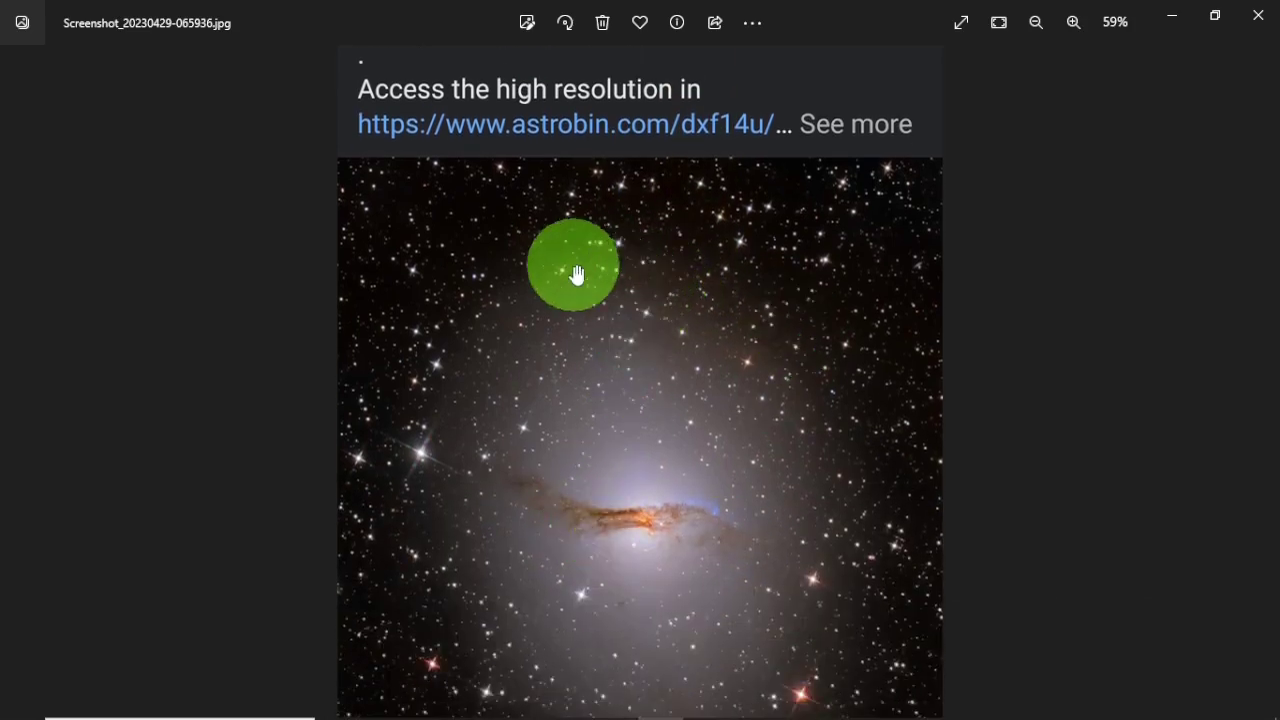
scroll(829, 263, "down", 3)
key("Right")
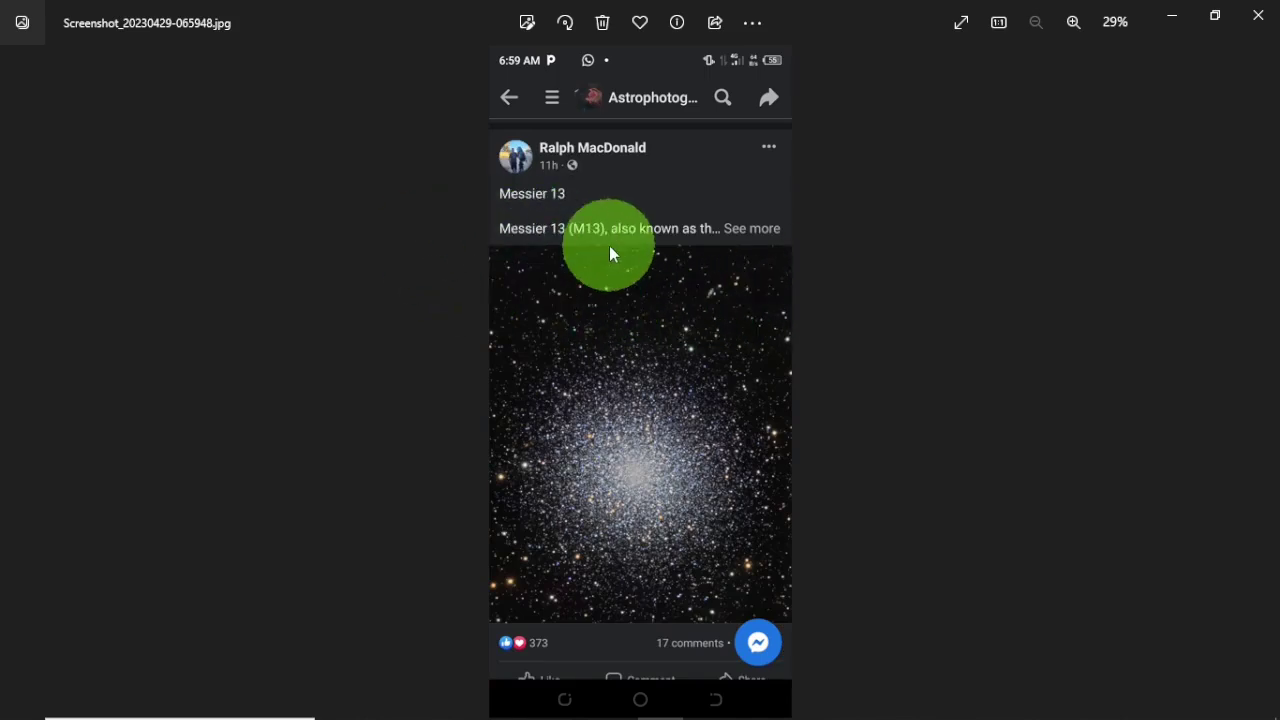
scroll(725, 245, "up", 3)
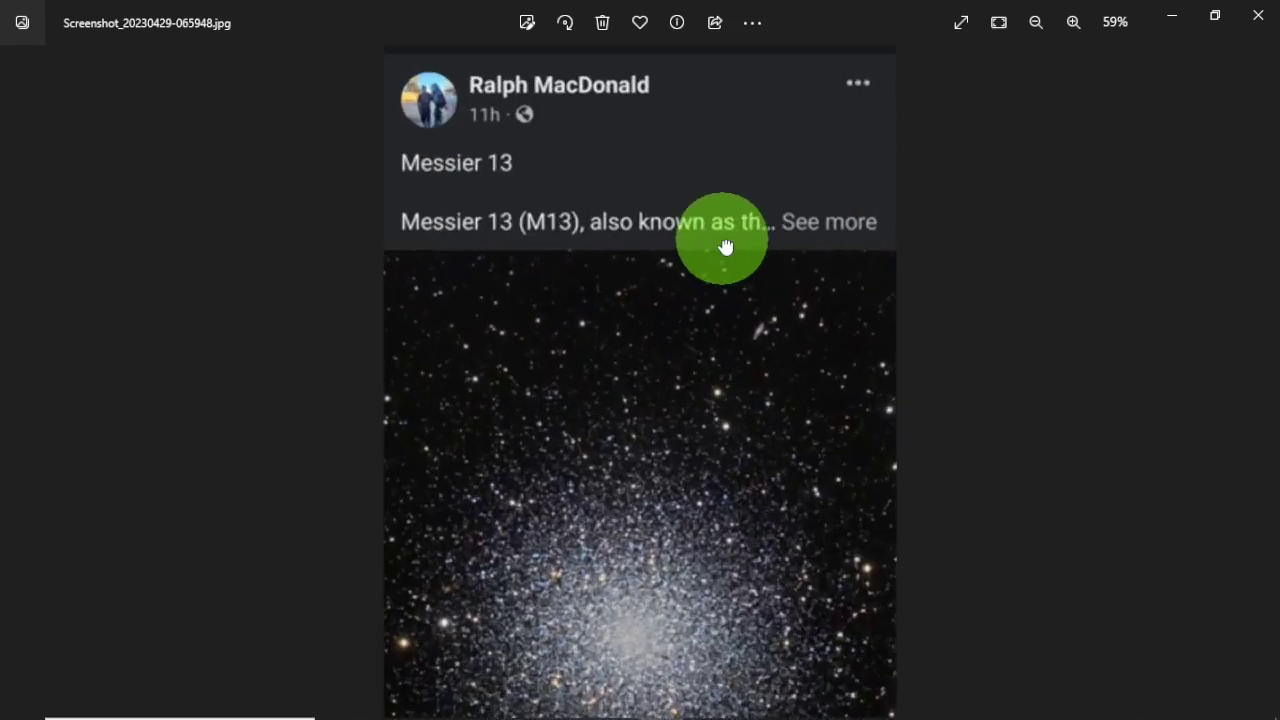
left_click_drag(648, 488, 620, 342)
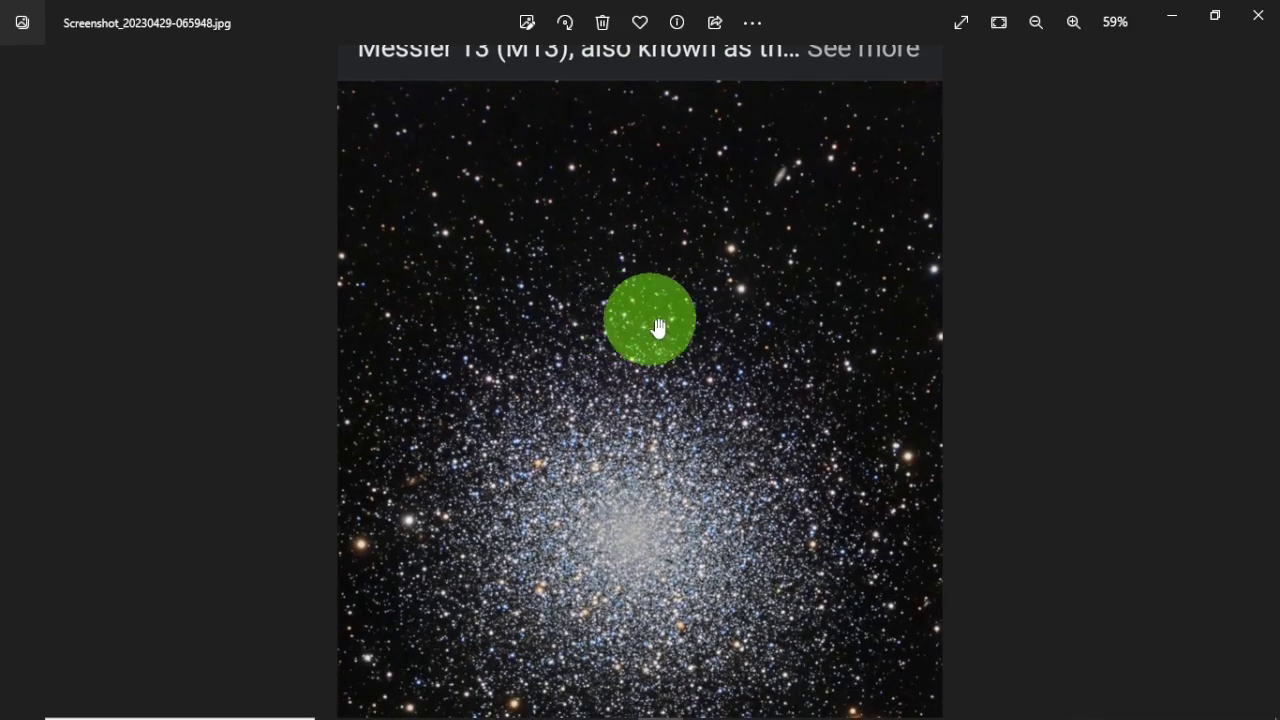
scroll(656, 319, "down", 3)
key("Right")
key("Right")
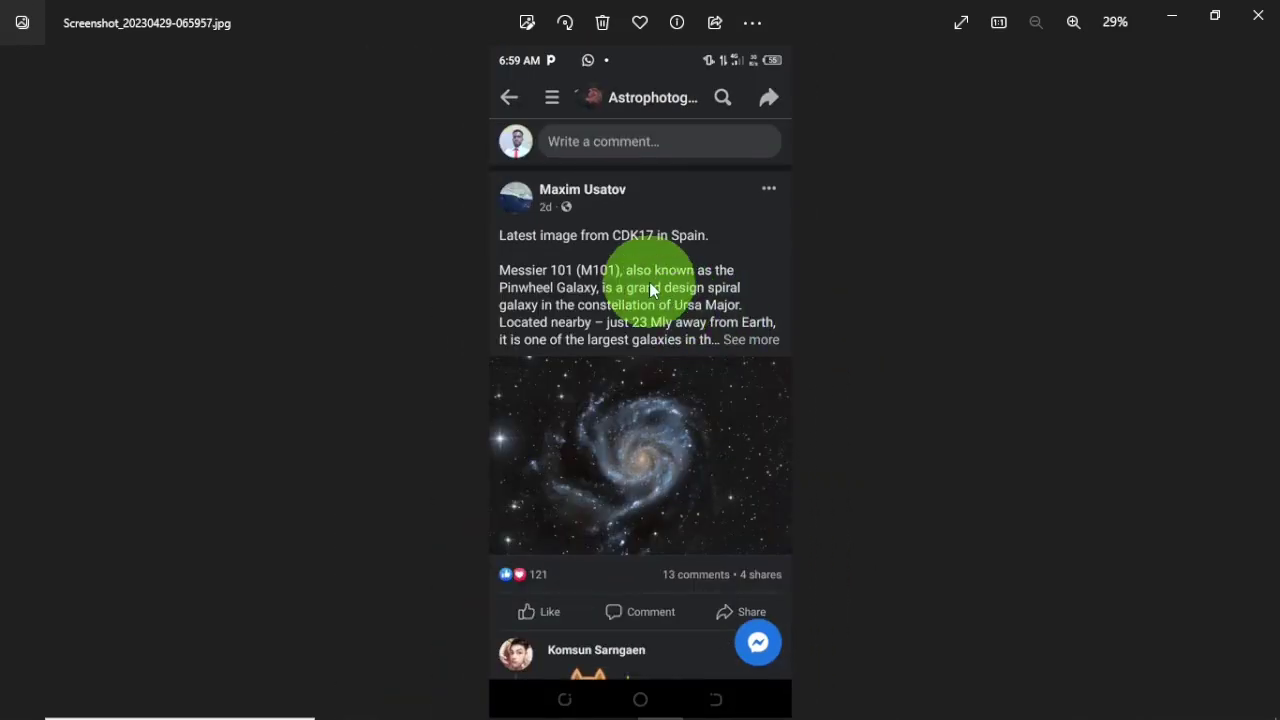
scroll(660, 286, "up", 3)
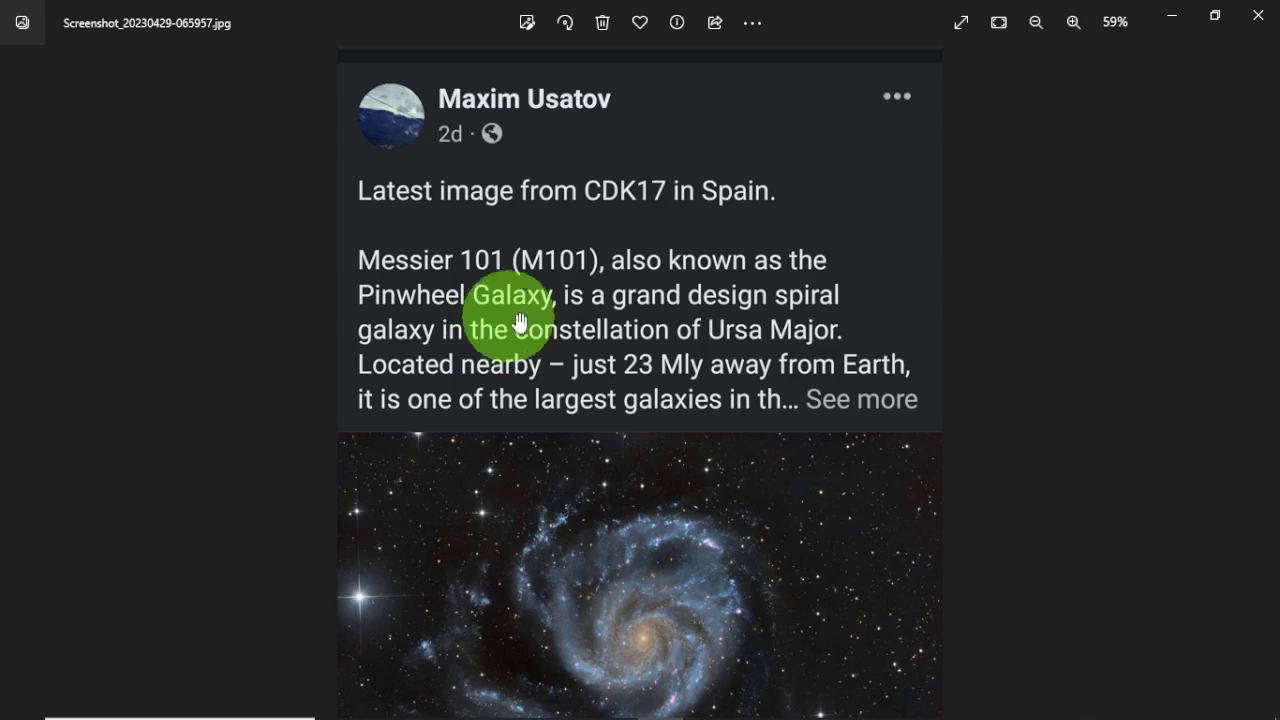
left_click_drag(780, 514, 757, 486)
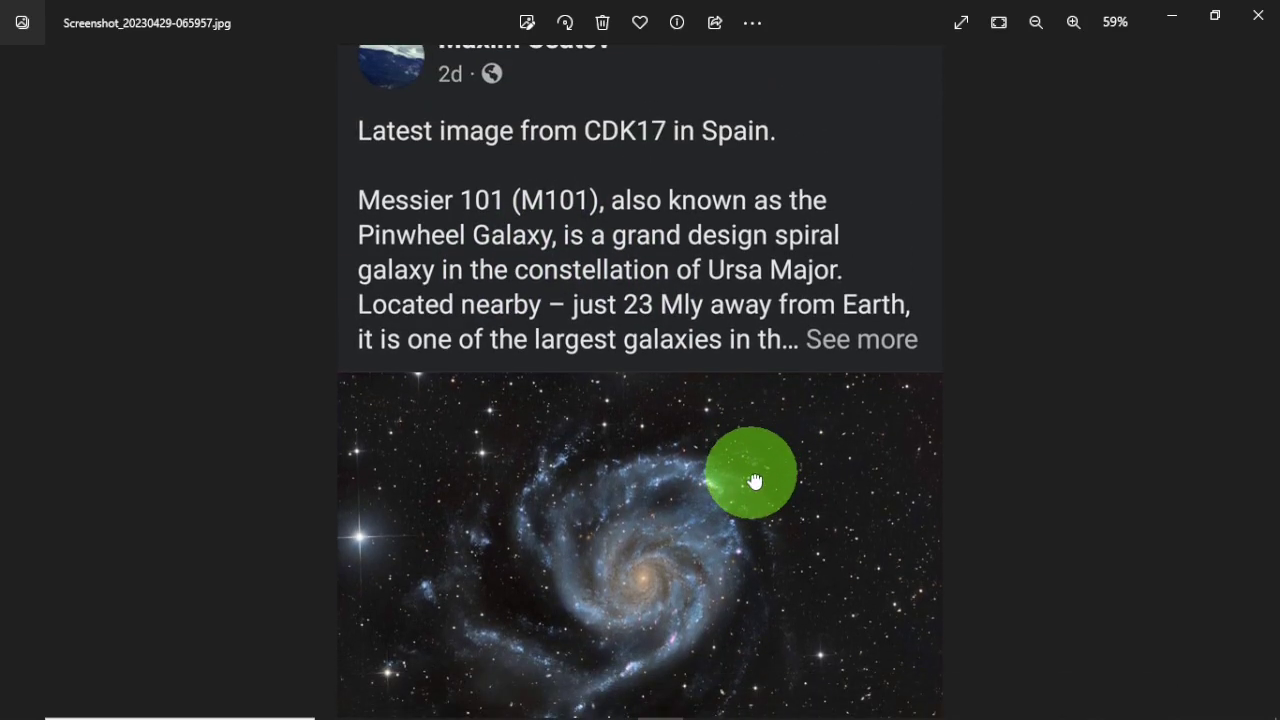
scroll(787, 350, "down", 3)
key("Right")
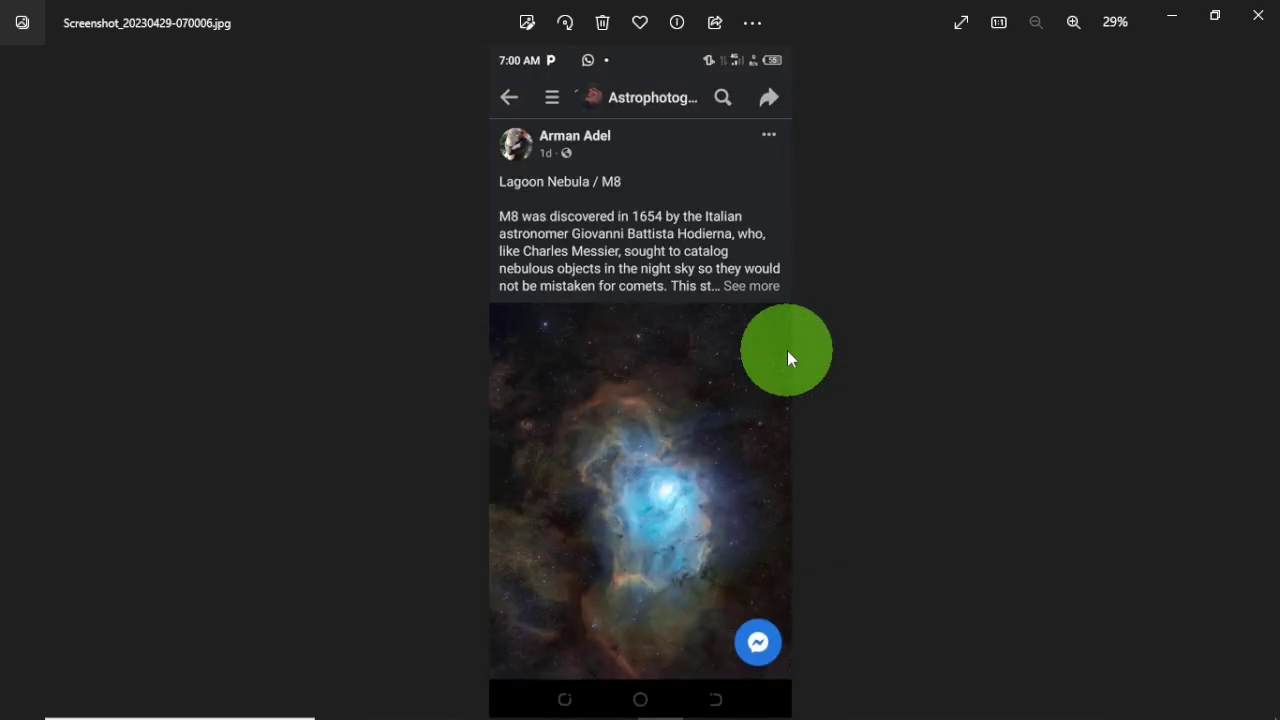
scroll(620, 235, "up", 3)
left_click_drag(622, 235, 641, 297)
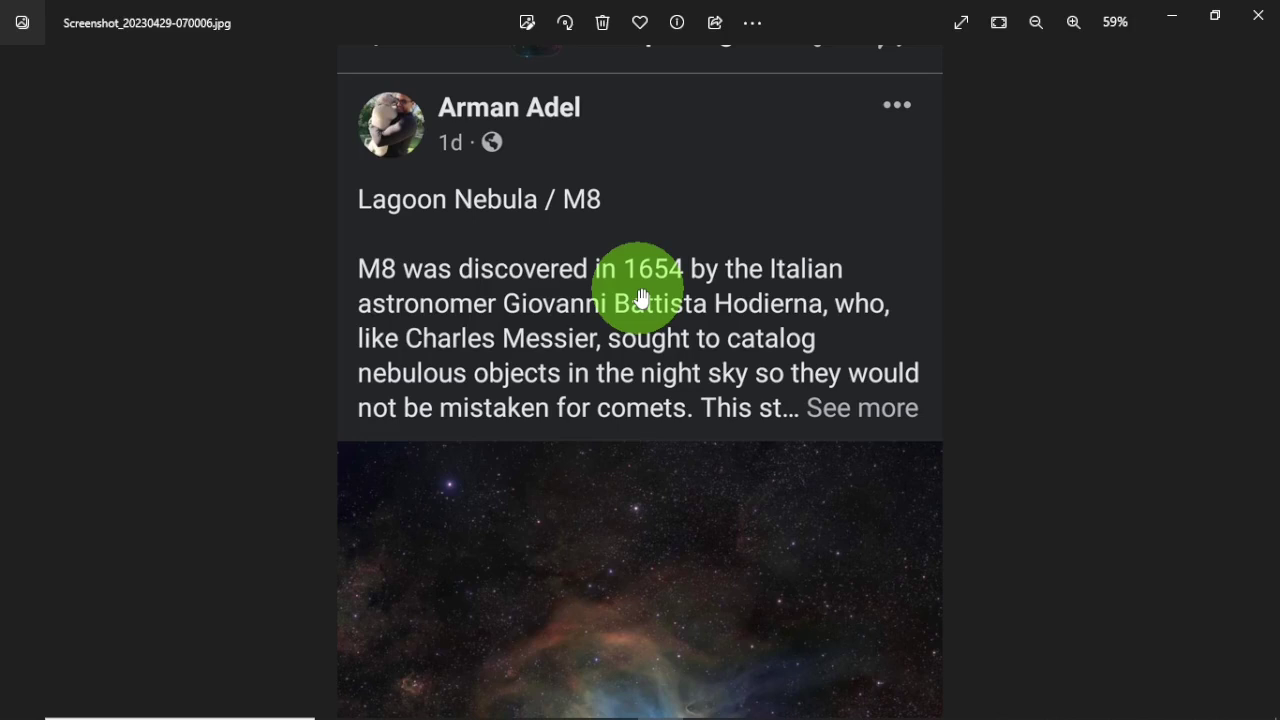
left_click_drag(686, 486, 679, 250)
left_click_drag(689, 389, 689, 542)
left_click_drag(680, 420, 677, 314)
left_click_drag(693, 598, 686, 380)
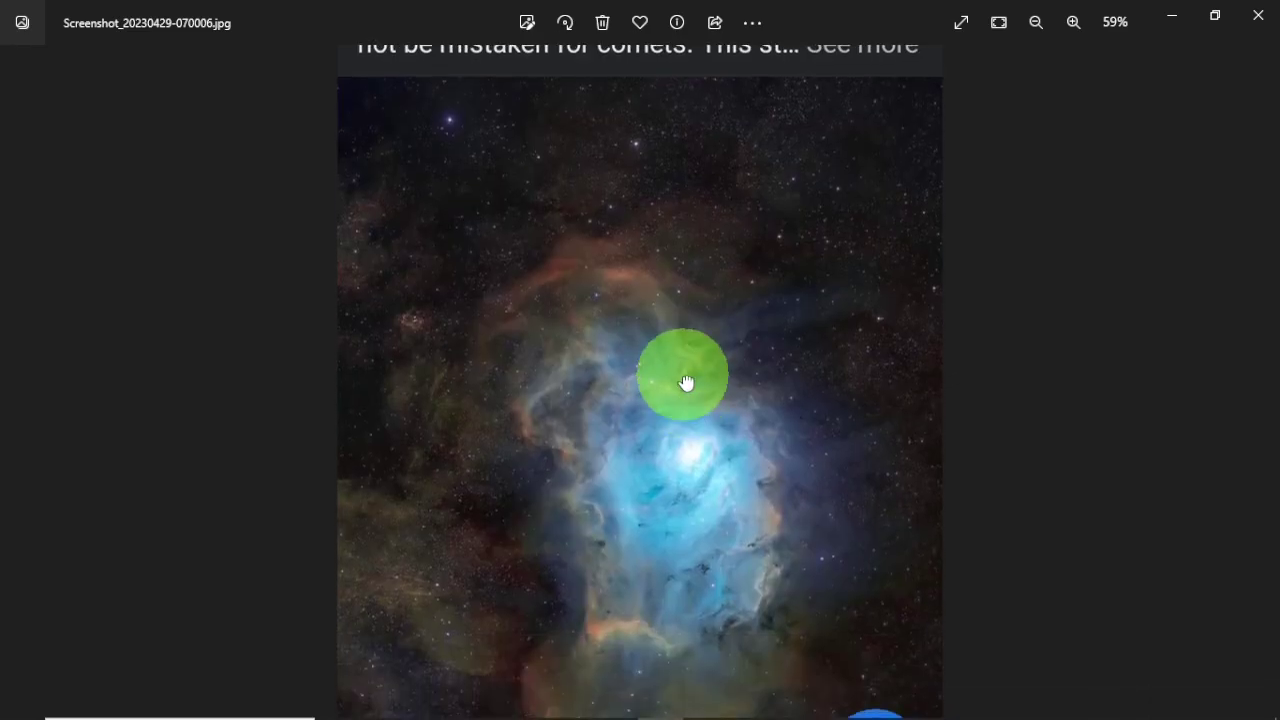
scroll(686, 374, "down", 5)
key("Right")
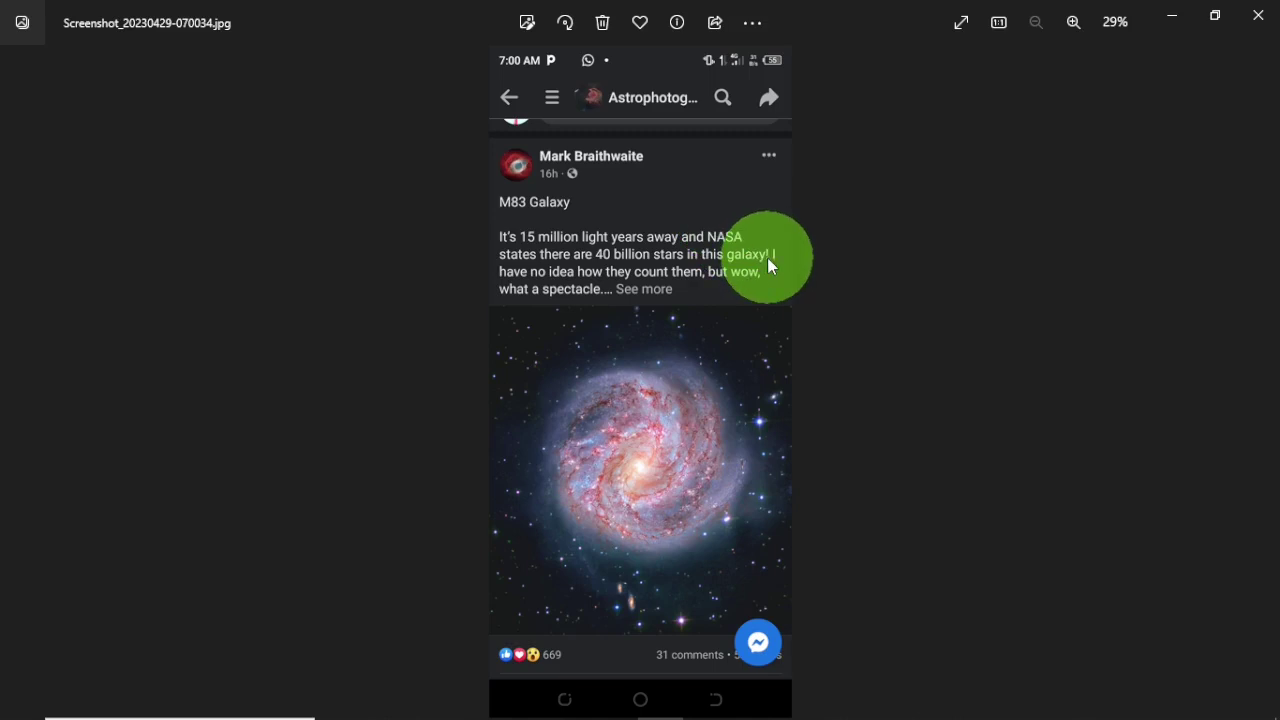
key("Right")
scroll(655, 196, "up", 5)
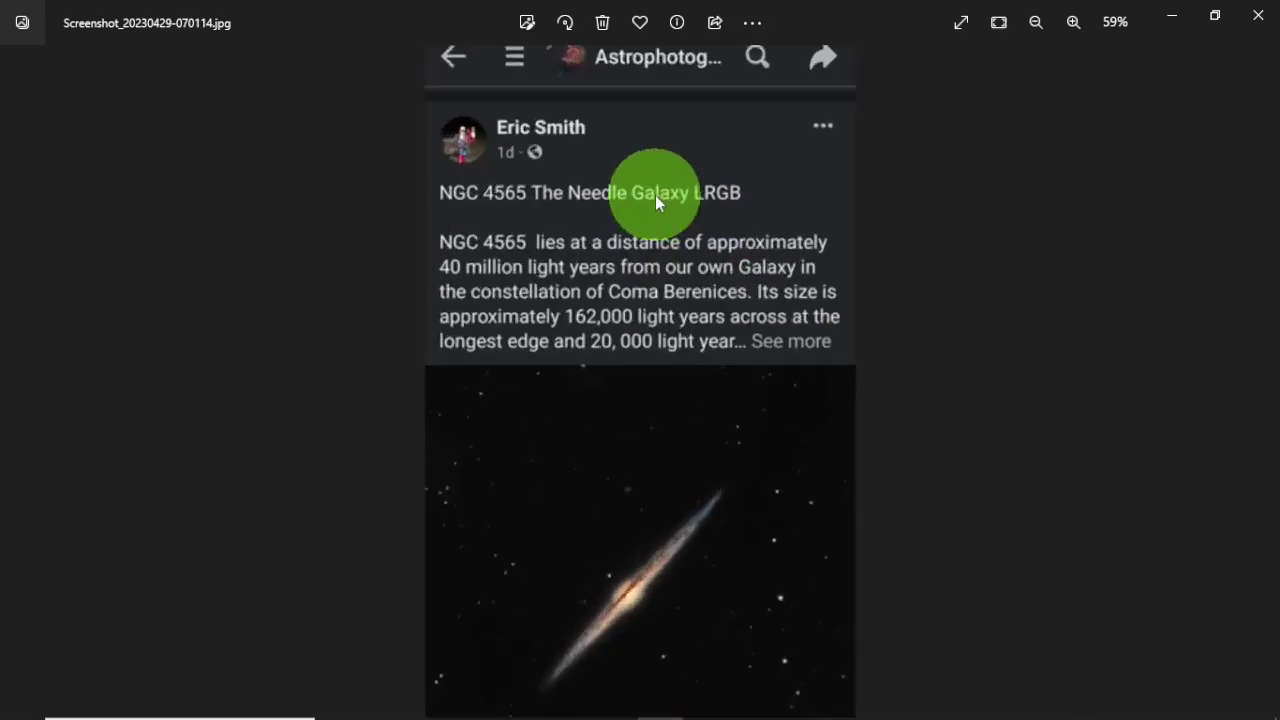
left_click_drag(623, 371, 615, 245)
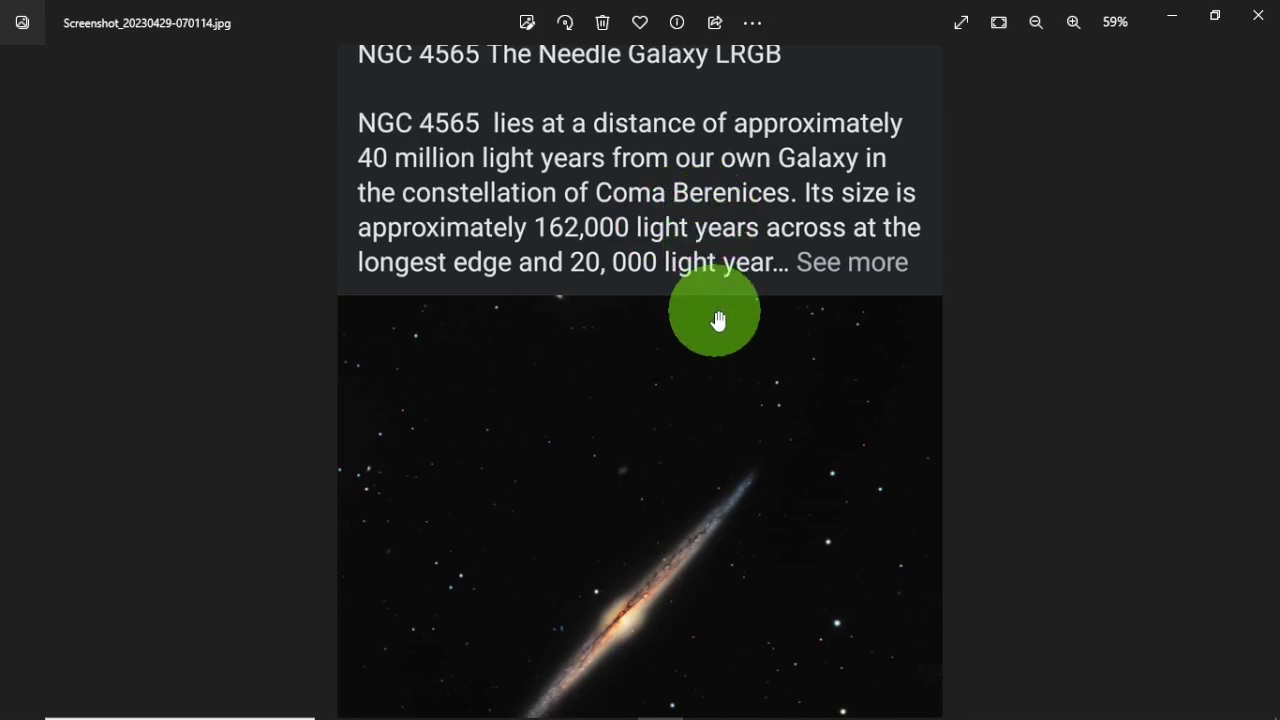
scroll(770, 322, "down", 3)
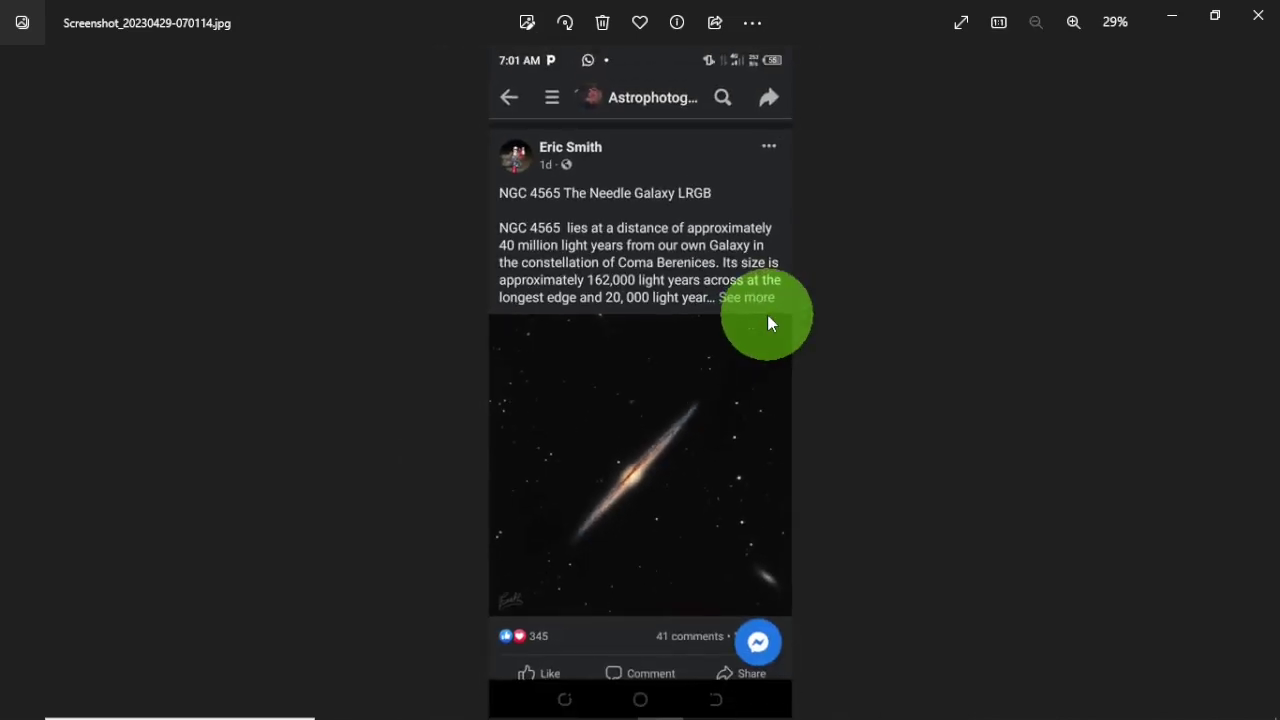
key("Right")
key("Right")
key("Right")
key("Right")
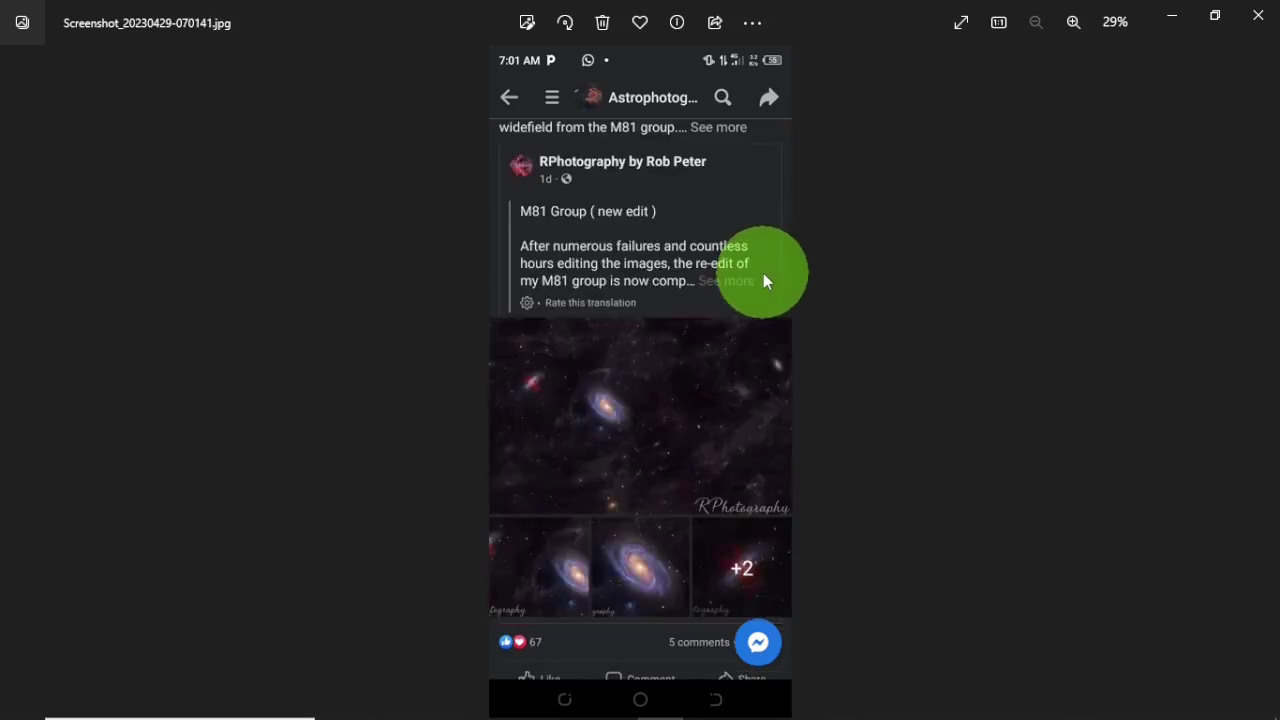